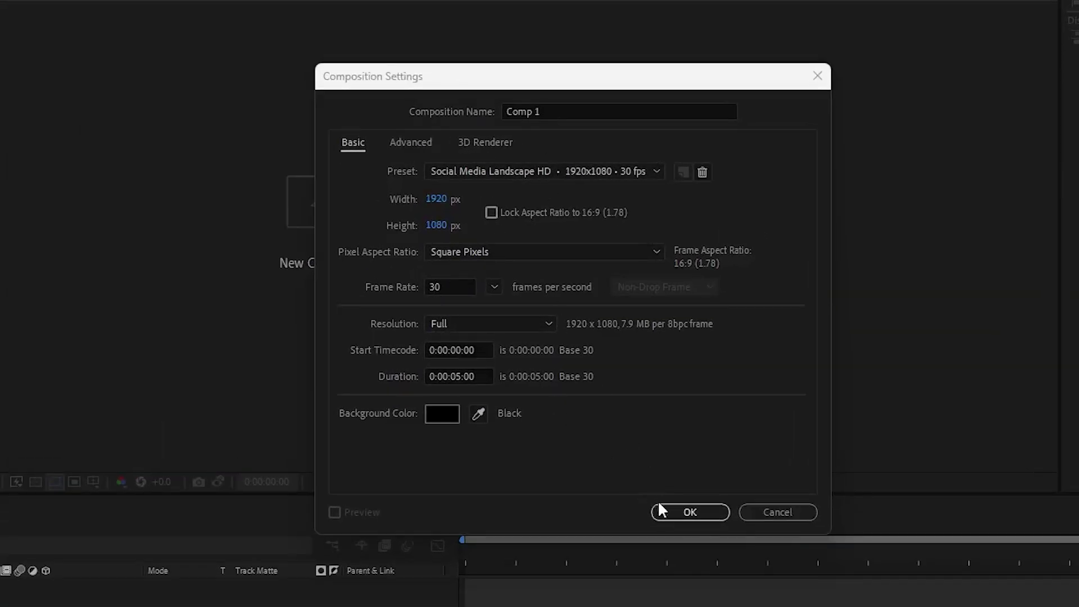
# Step: Accept the 1920x1080, 30 fps composition settings and convert all the logo's vector layers into shape layers
pyautogui.click(690, 511)
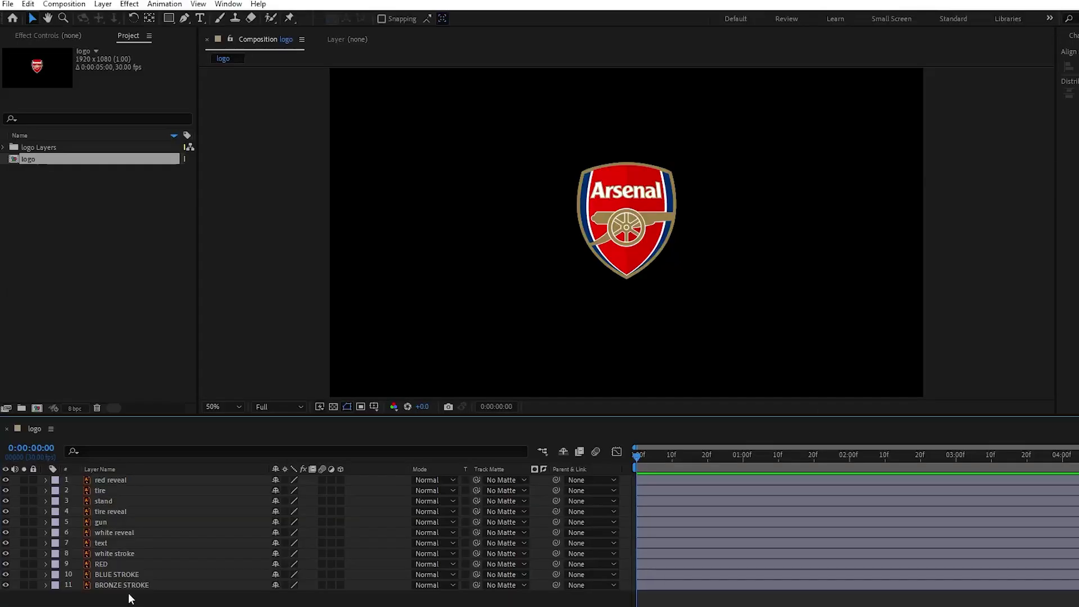
pyautogui.moveTo(107, 598); pyautogui.dragTo(103, 483)
pyautogui.rightClick(103, 484)
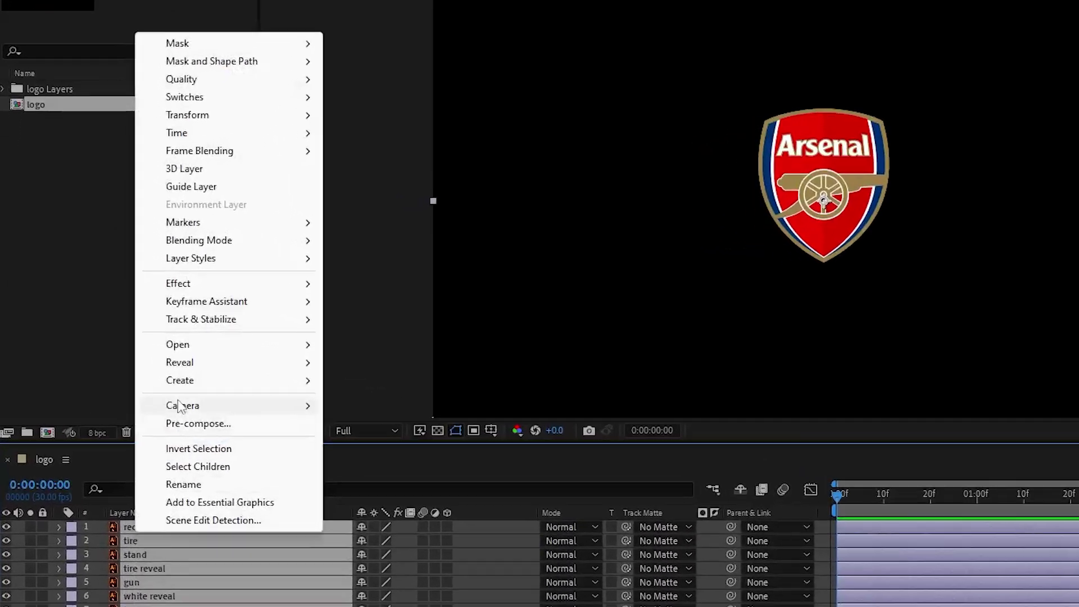
pyautogui.moveTo(167, 369)
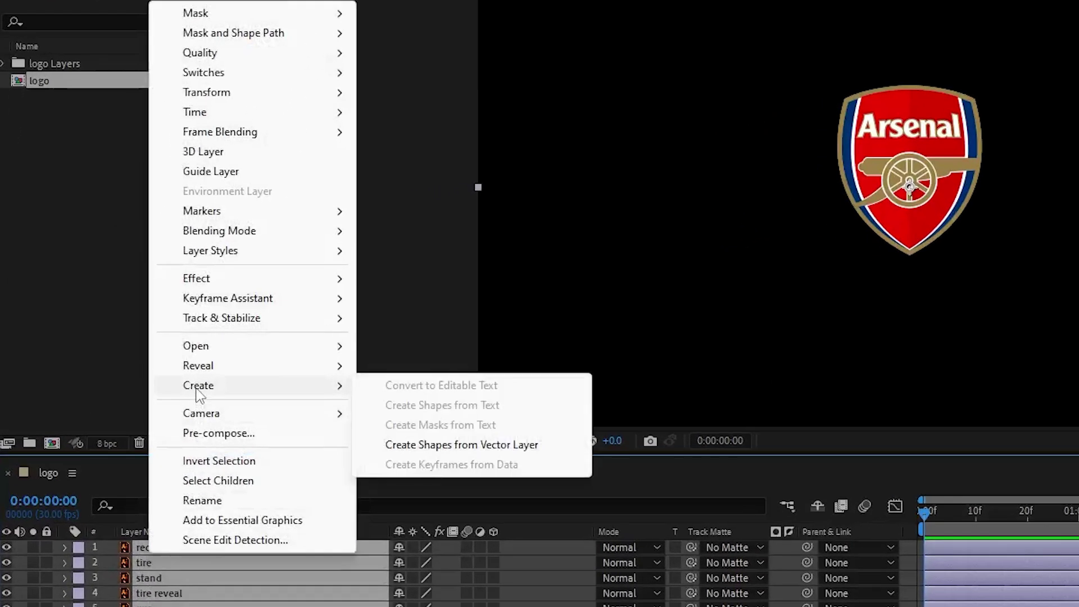
pyautogui.click(456, 445)
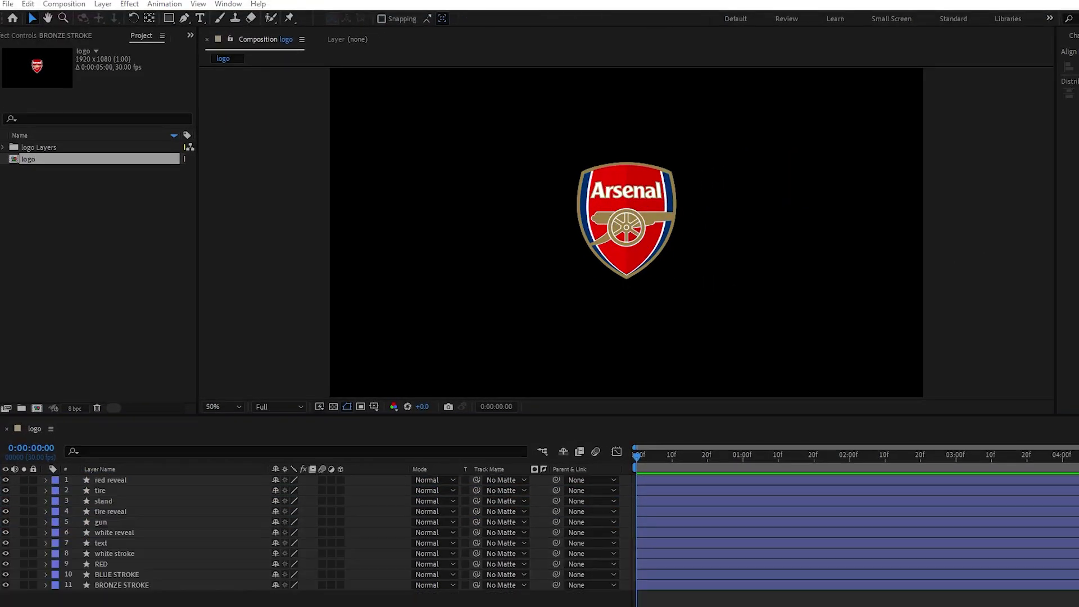
# Step: Colour-code the layer labels: red for reveals, yellow for tire, stand and gun, pale for text, green for the four bottom layers
pyautogui.click(52, 495)
pyautogui.click(52, 495)
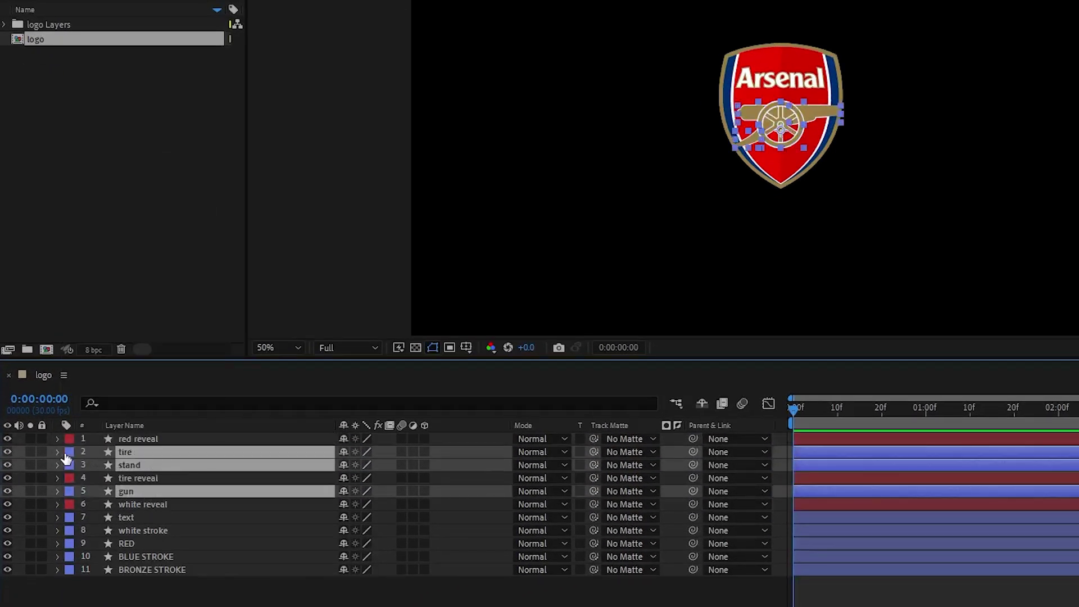
pyautogui.click(67, 452)
pyautogui.click(140, 518)
pyautogui.click(69, 517)
pyautogui.click(98, 301)
pyautogui.click(135, 569)
pyautogui.keyDown('shift'); pyautogui.click(127, 533); pyautogui.keyUp('shift')
pyautogui.click(69, 531)
pyautogui.click(98, 414)
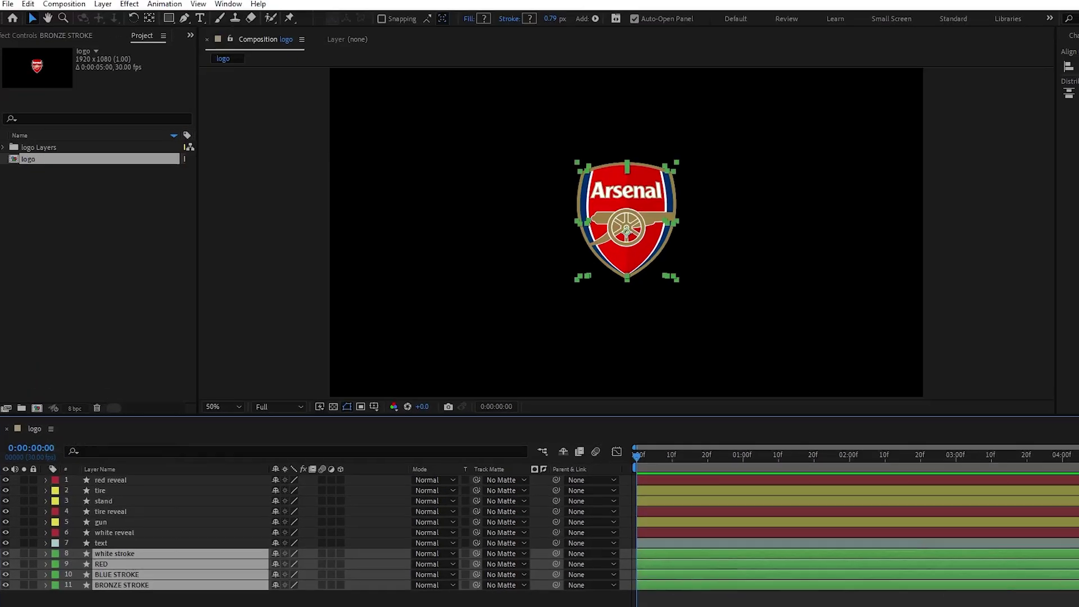
# Step: Trim the four green-labelled layers to start at about two seconds and hide them from the composition
pyautogui.click(115, 587)
pyautogui.keyDown('shift'); pyautogui.click(109, 554); pyautogui.keyUp('shift')
pyautogui.moveTo(635, 554)
pyautogui.mouseDown()
pyautogui.moveTo(886, 554)
pyautogui.moveTo(852, 553)
pyautogui.mouseUp()
pyautogui.click(6, 553)
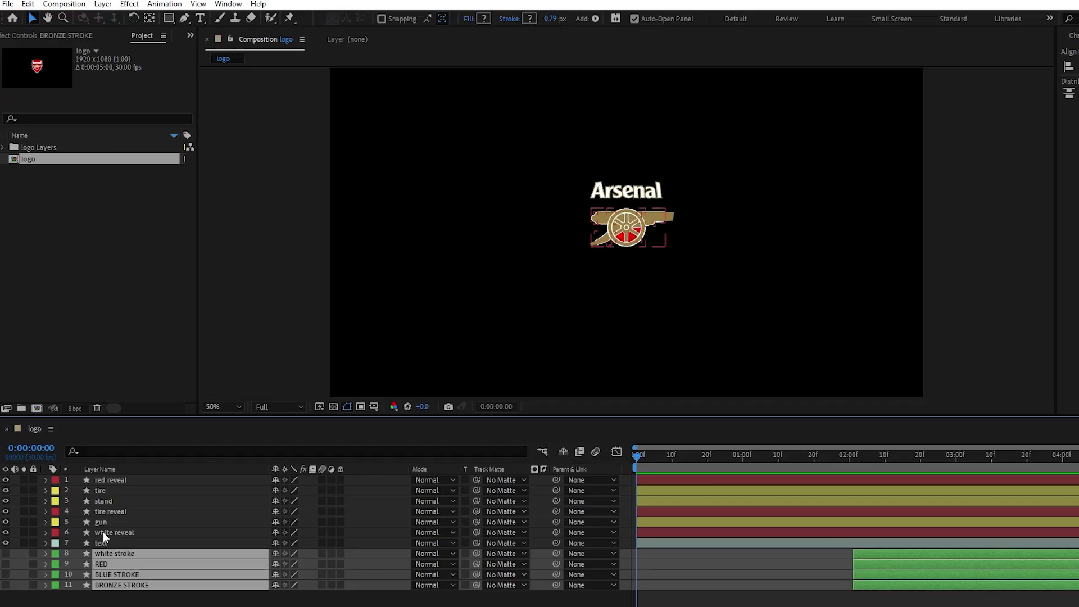
# Step: Trim the text, white reveal, tire reveal and red reveal layers to start at about two seconds and hide them
pyautogui.click(103, 531)
pyautogui.keyDown('ctrl'); pyautogui.click(103, 542); pyautogui.keyUp('ctrl')
pyautogui.keyDown('ctrl'); pyautogui.click(99, 508); pyautogui.keyUp('ctrl')
pyautogui.keyDown('ctrl'); pyautogui.click(106, 479); pyautogui.keyUp('ctrl')
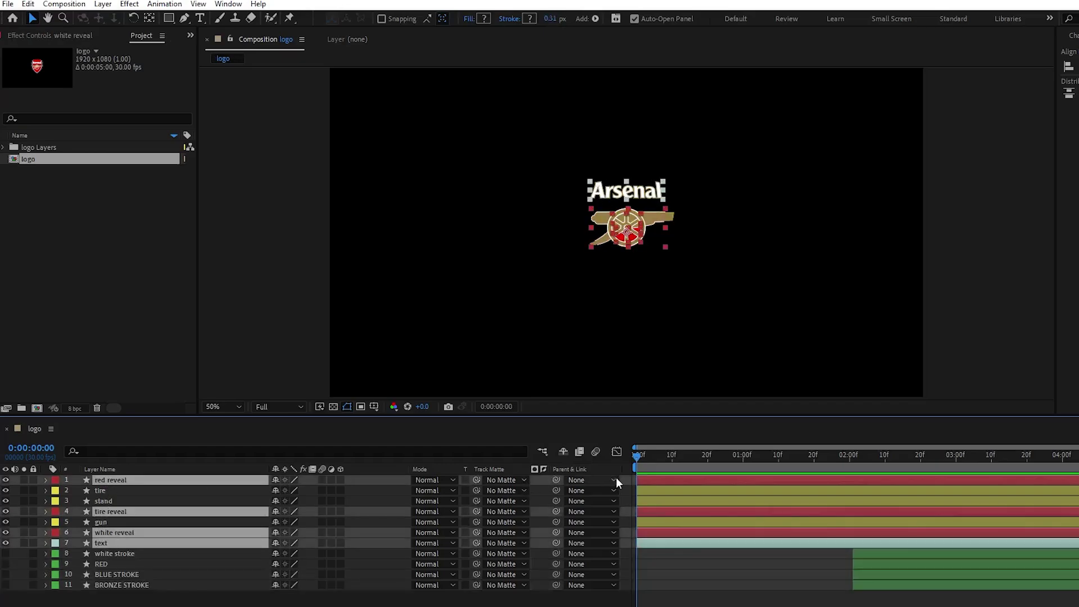
pyautogui.moveTo(640, 481); pyautogui.dragTo(854, 481)
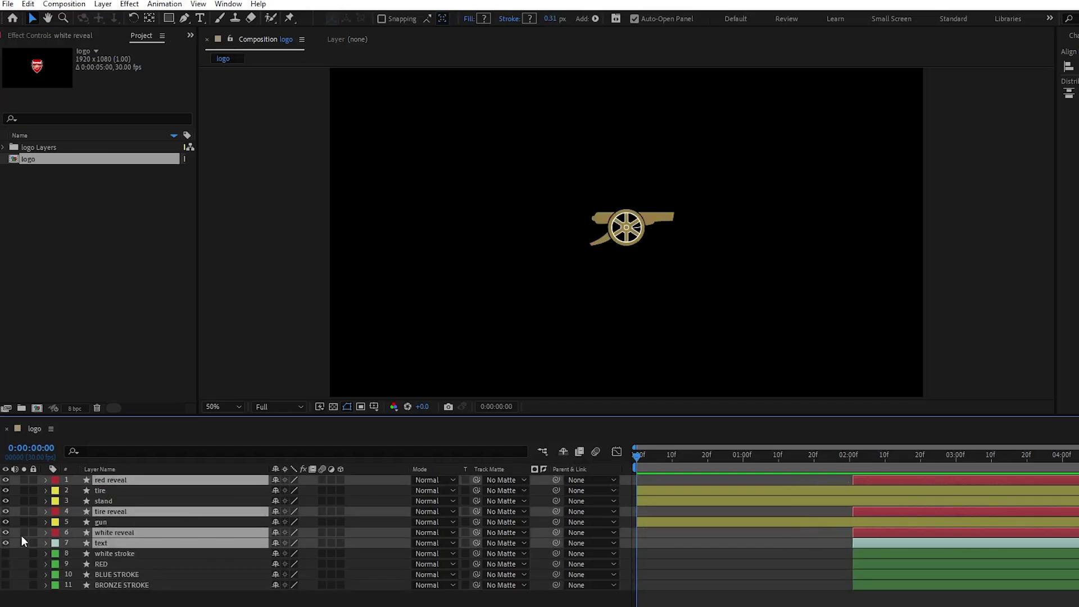
# Step: Mark the reveal, text and four green-labelled layers as shy and hide shy layers in the timeline
pyautogui.keyDown('ctrl'); pyautogui.click(121, 555); pyautogui.keyUp('ctrl')
pyautogui.keyDown('ctrl'); pyautogui.click(113, 564); pyautogui.keyUp('ctrl')
pyautogui.keyDown('ctrl'); pyautogui.click(109, 574); pyautogui.keyUp('ctrl')
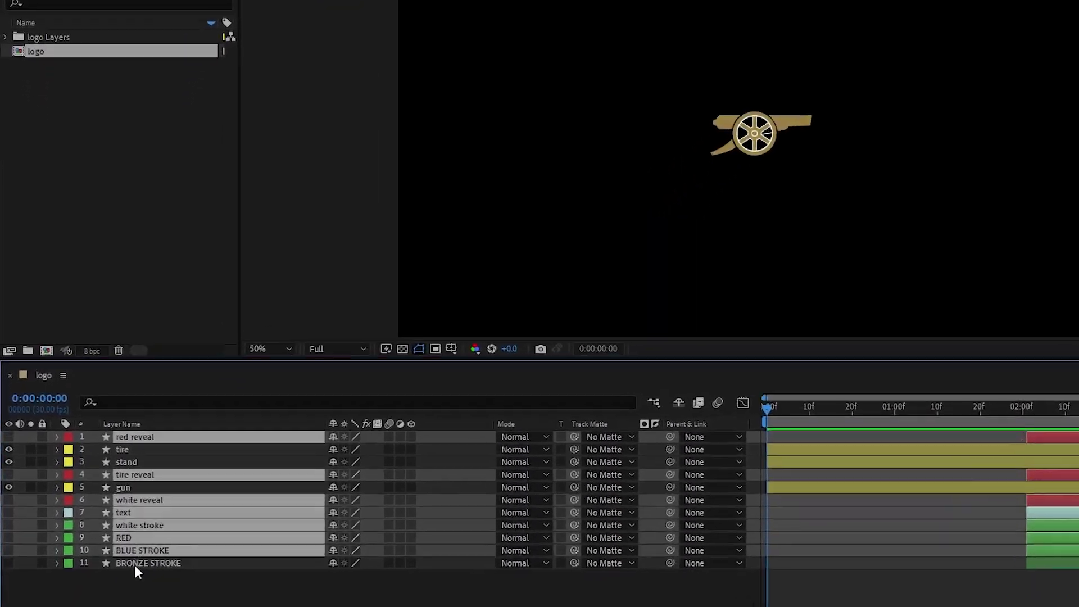
pyautogui.keyDown('ctrl'); pyautogui.click(113, 585); pyautogui.keyUp('ctrl')
pyautogui.click(276, 563)
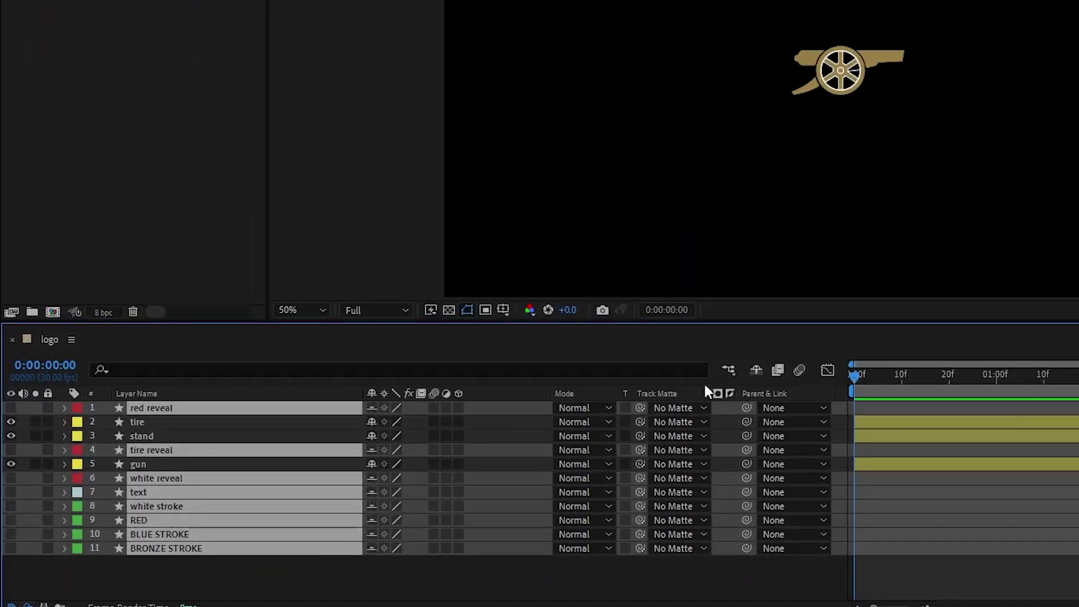
pyautogui.click(757, 368)
# Step: Create a full-frame white rectangle shape layer, place it below the visible layers, name it bg and lock it
pyautogui.press('q')
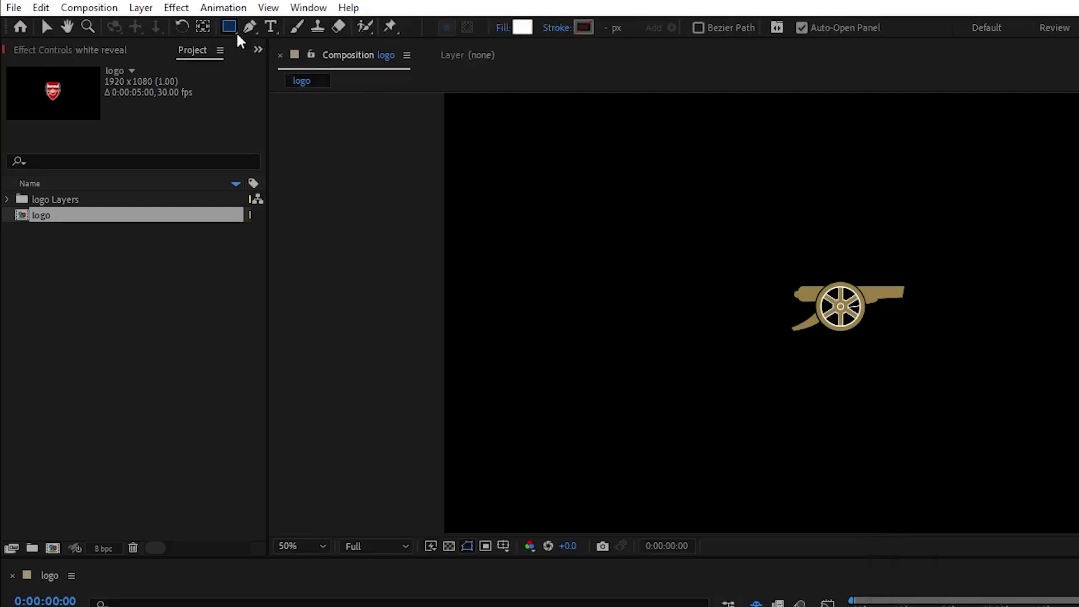
pyautogui.doubleClick(227, 25)
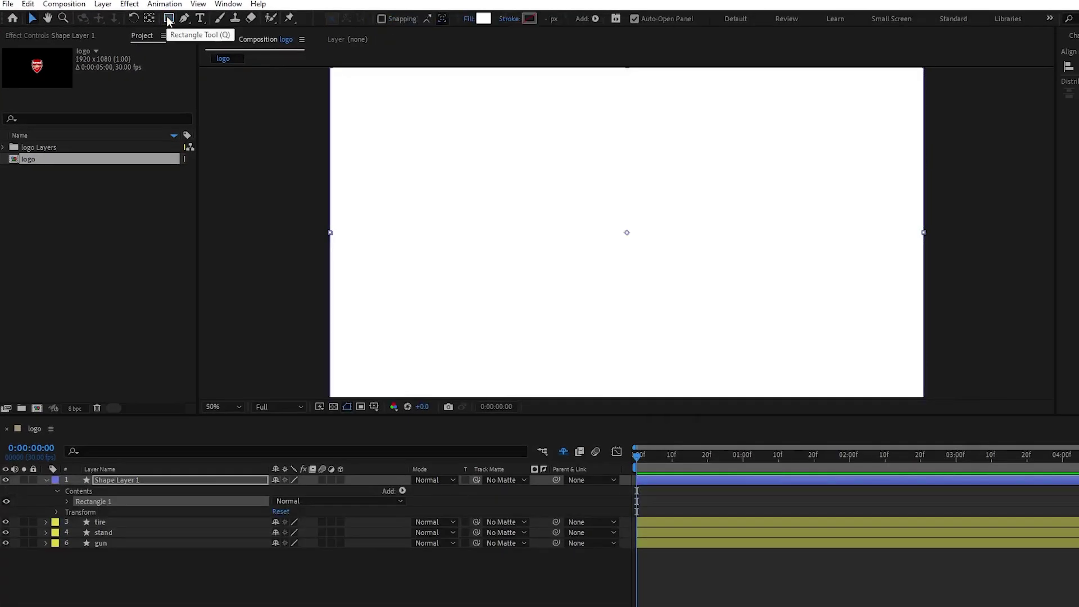
pyautogui.press('v')
pyautogui.press('u')
pyautogui.moveTo(111, 484); pyautogui.dragTo(108, 509)
pyautogui.press('Return')
pyautogui.write('bg')
pyautogui.press('Return')
pyautogui.click(31, 512)
# Step: Trim the stand and gun layers to start at 0:00:01:00 and centre the tire layer's anchor point on the wheel
pyautogui.moveTo(658, 494); pyautogui.dragTo(701, 494)
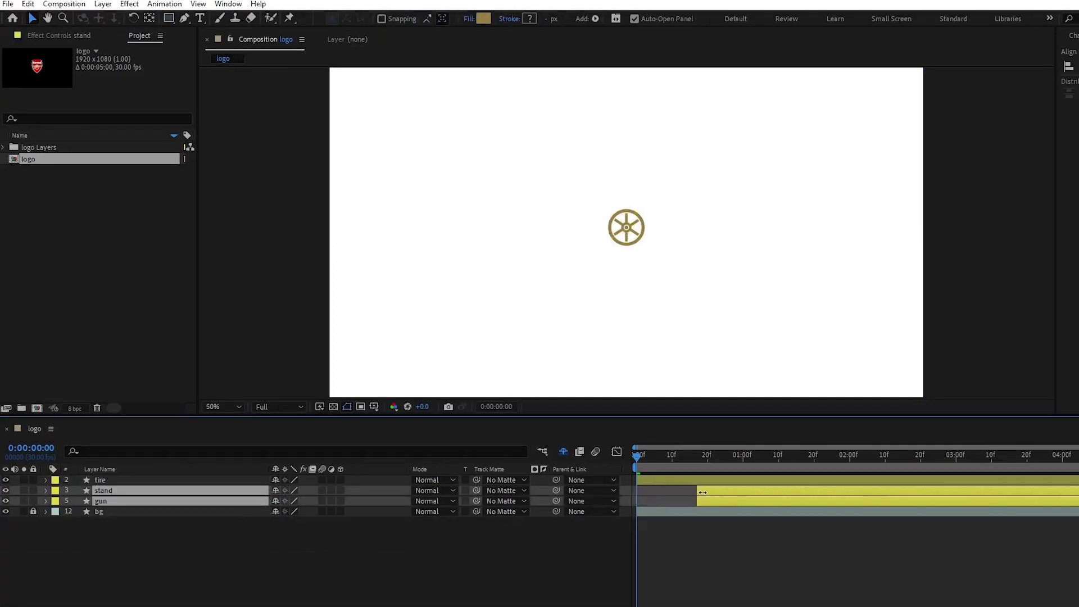
pyautogui.click(124, 481)
pyautogui.press('y')
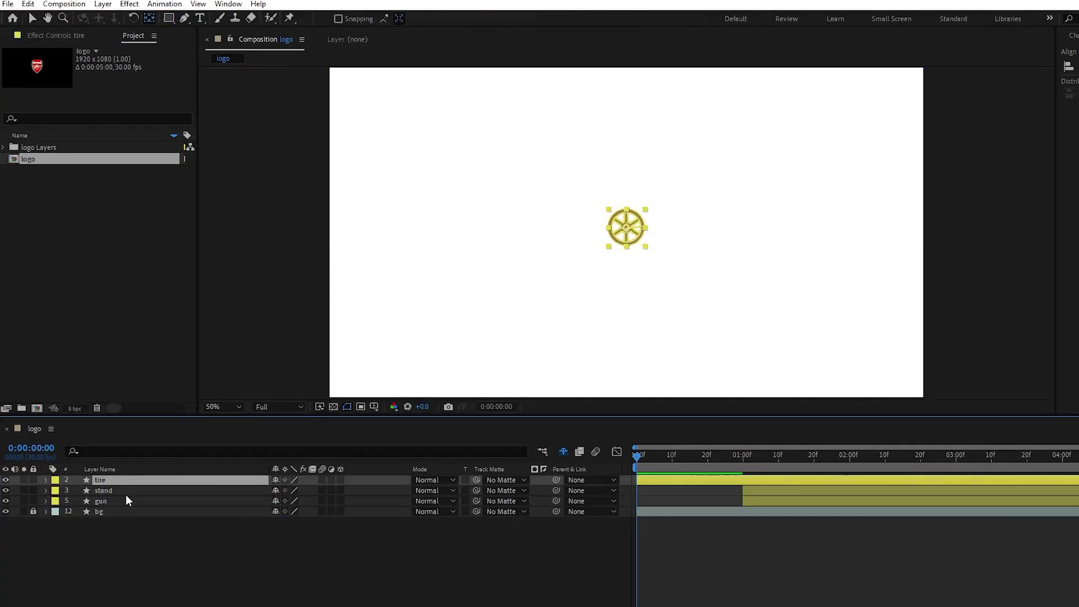
# Step: Keyframe the tire's position from 734.9, 525.0 at 0:00:00:00 to 959.9, 525.0 at 0:00:01:00
pyautogui.press('p')
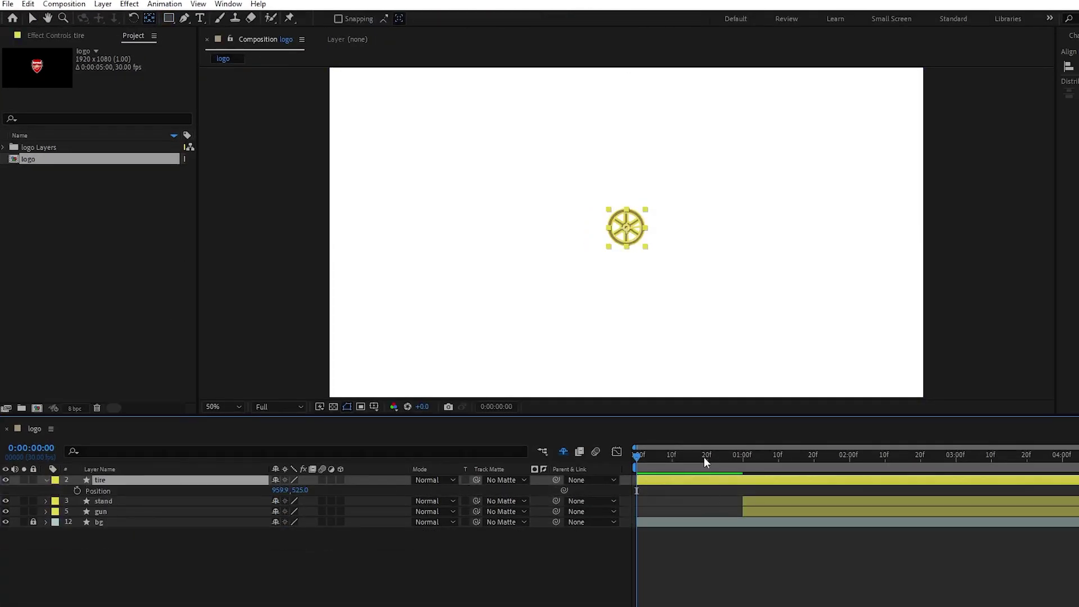
pyautogui.moveTo(713, 457); pyautogui.dragTo(745, 457)
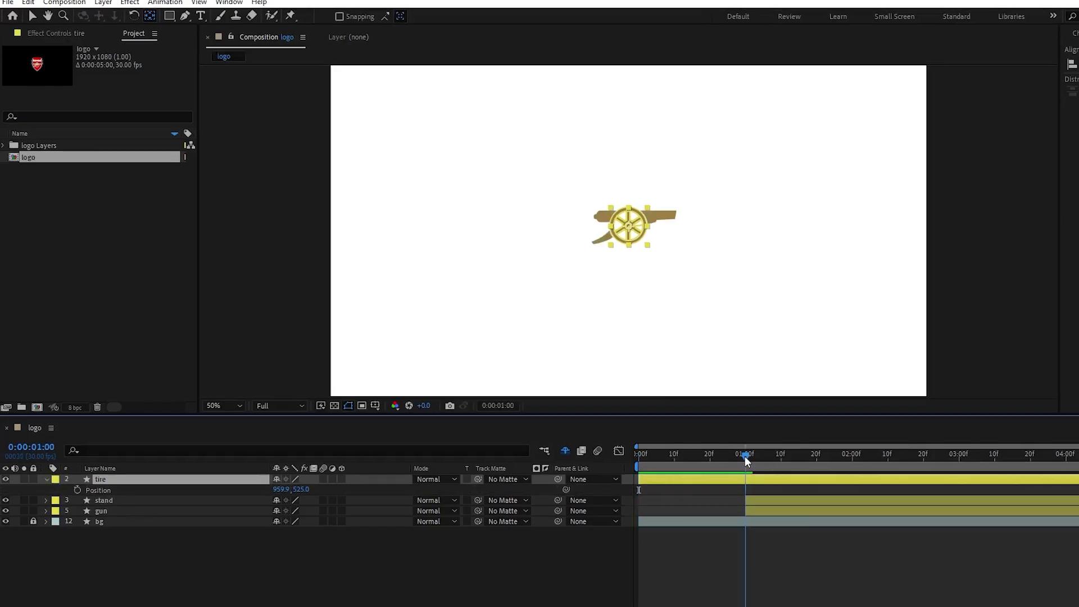
pyautogui.click(77, 490)
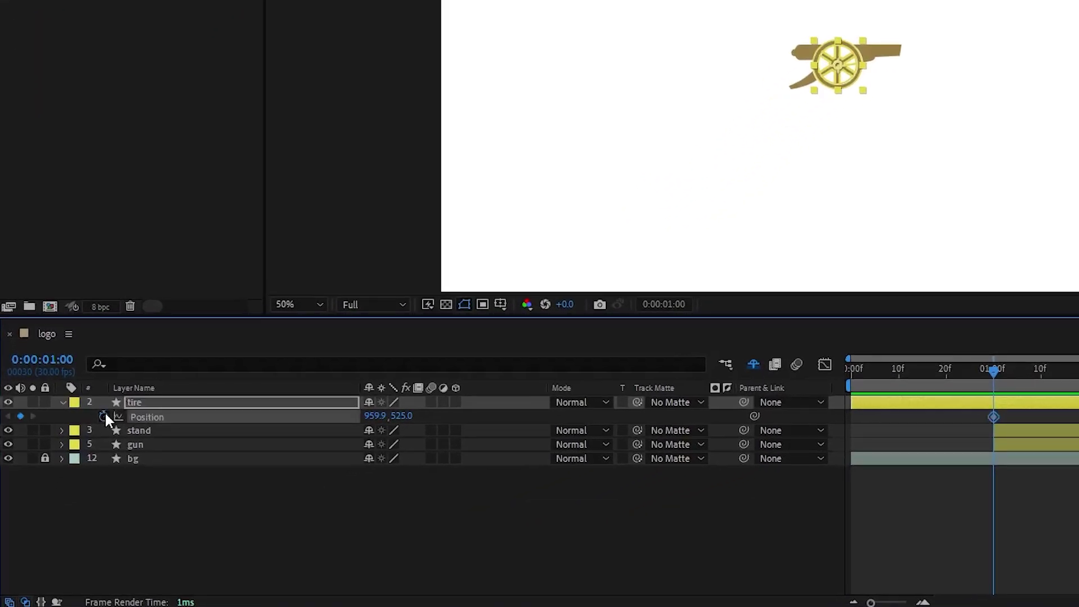
pyautogui.moveTo(997, 371); pyautogui.dragTo(843, 373)
pyautogui.moveTo(375, 416); pyautogui.dragTo(193, 415)
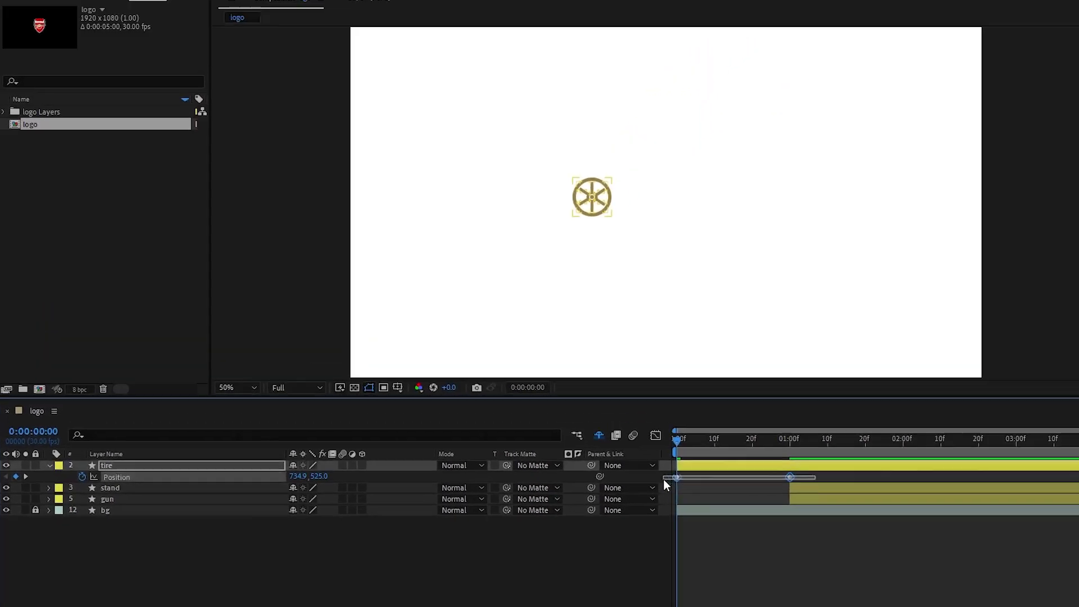
# Step: Ease the tire's position keyframes and shape their speed graph into a sharp peak midway through the move
pyautogui.click(616, 452)
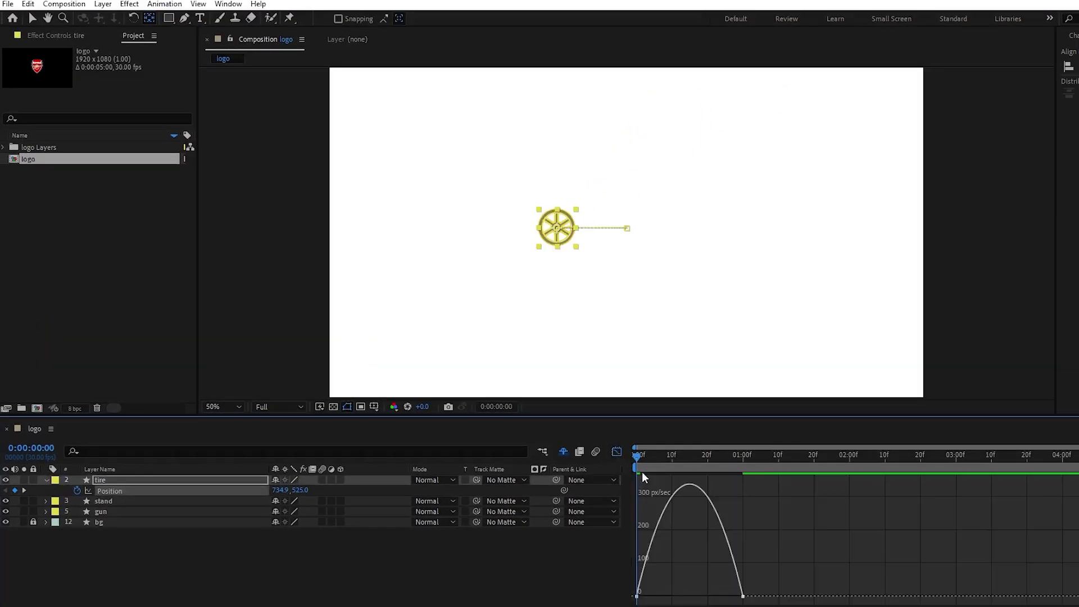
pyautogui.moveTo(725, 596); pyautogui.dragTo(687, 589)
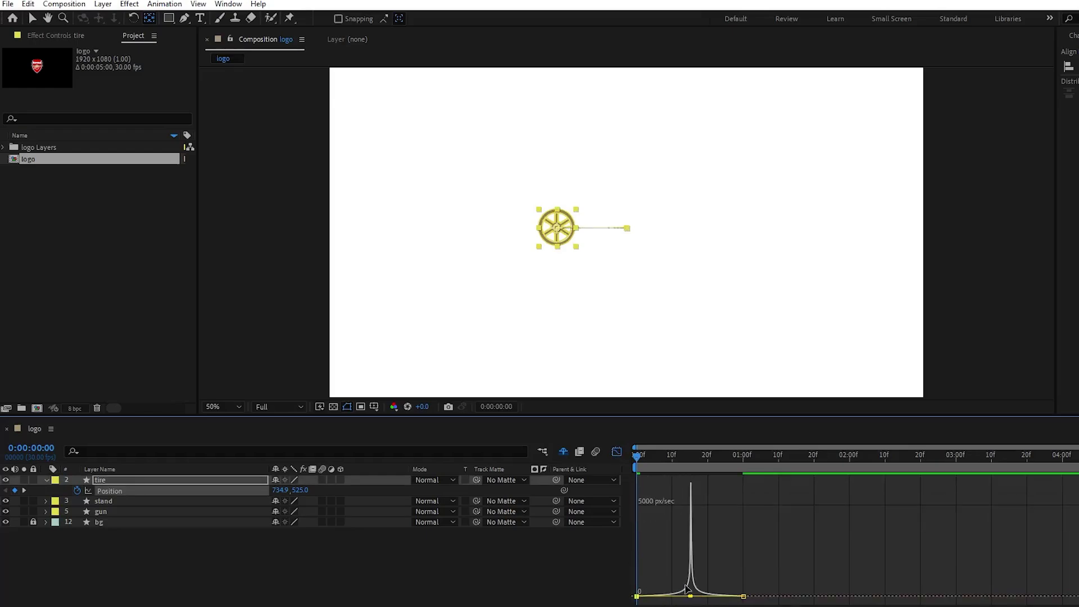
pyautogui.click(616, 452)
# Step: Keyframe the tire's rotation from -273° at 0:00:00:00 to 0° at 0:00:01:00
pyautogui.press('r')
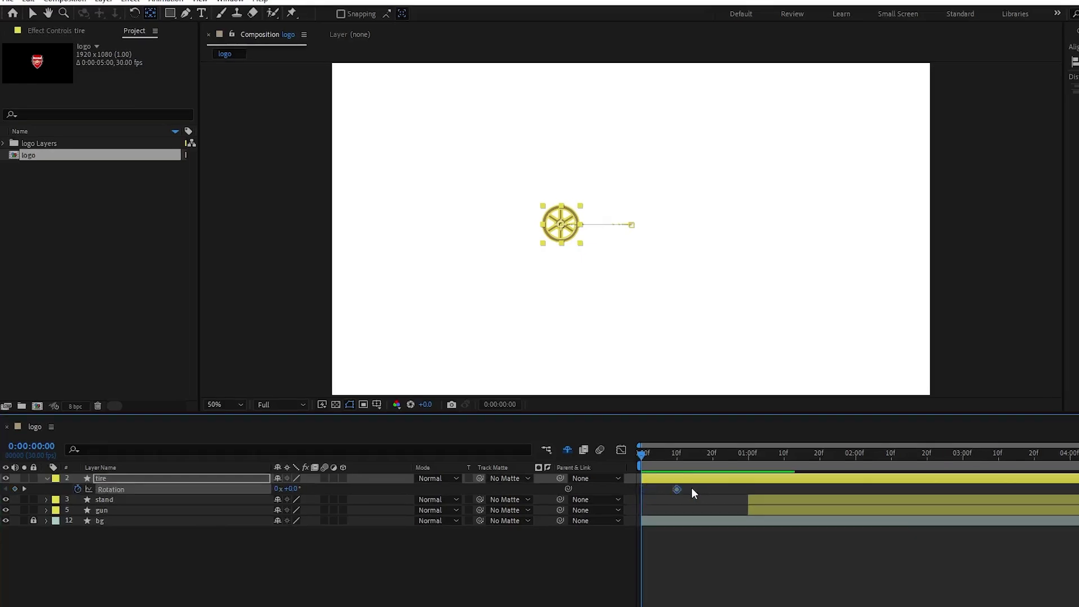
pyautogui.moveTo(677, 489); pyautogui.dragTo(747, 489)
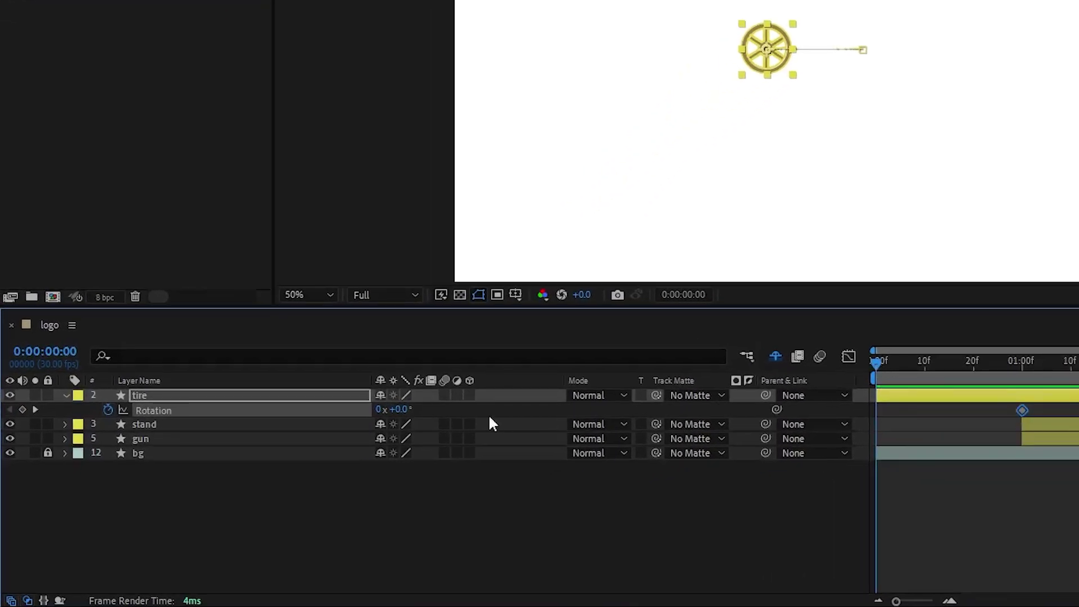
pyautogui.moveTo(401, 409); pyautogui.dragTo(198, 438)
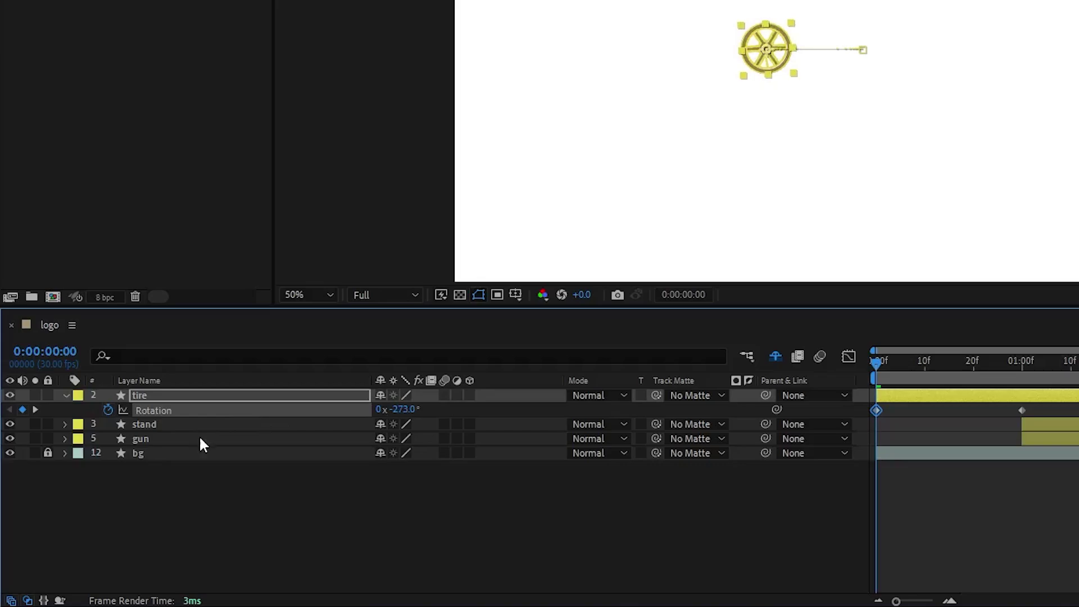
# Step: Ease the tire's rotation keyframes, strengthen the easing in the speed graph and preview the rolling wheel
pyautogui.moveTo(1046, 417); pyautogui.dragTo(809, 421)
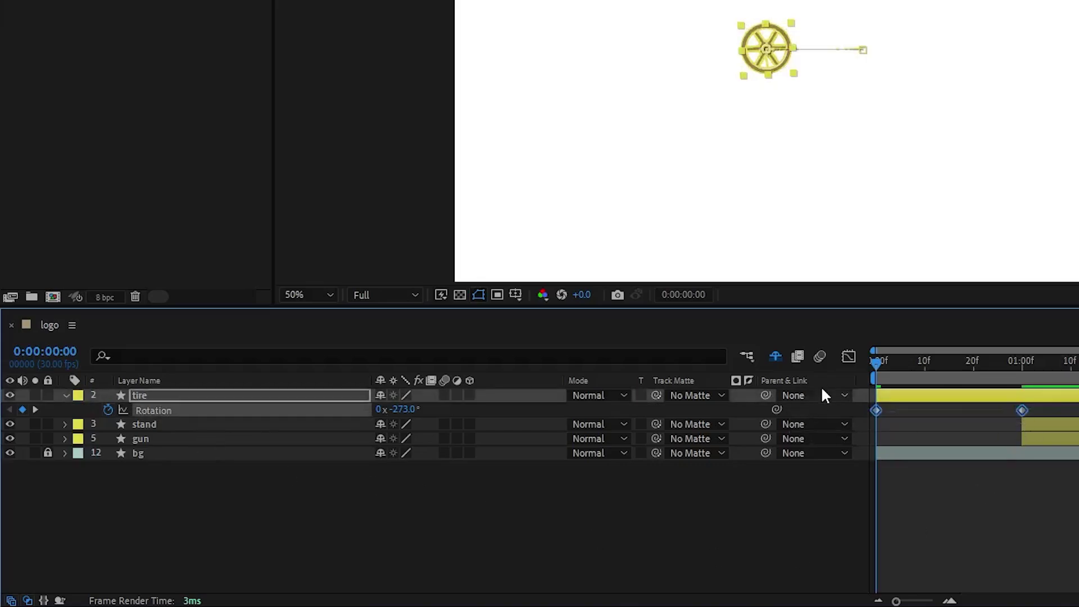
pyautogui.click(848, 358)
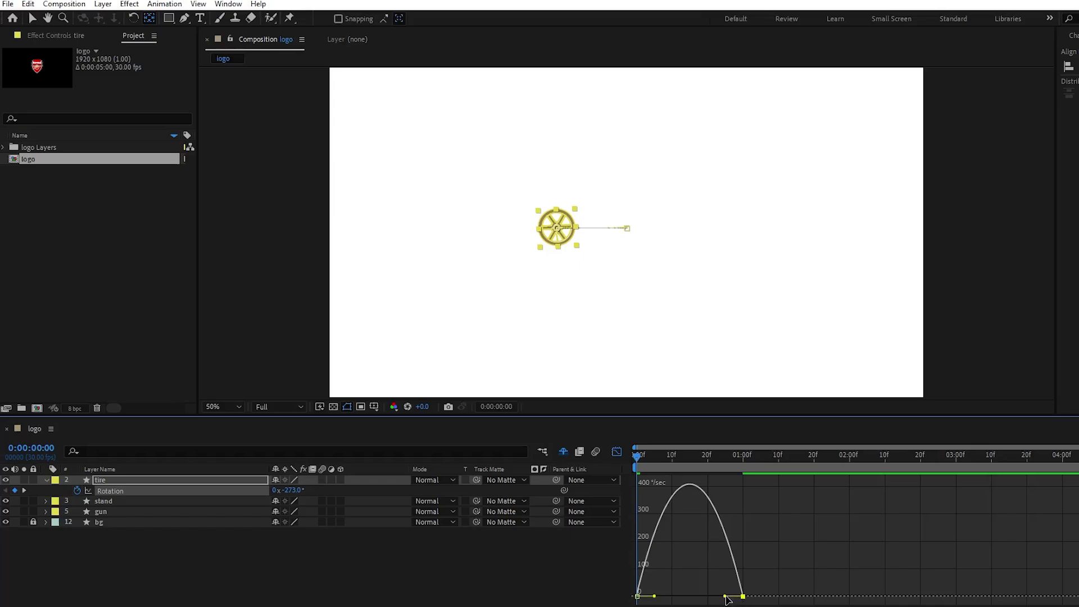
pyautogui.moveTo(726, 596)
pyautogui.mouseDown()
pyautogui.moveTo(678, 598)
pyautogui.moveTo(706, 598)
pyautogui.mouseUp()
pyautogui.click(617, 451)
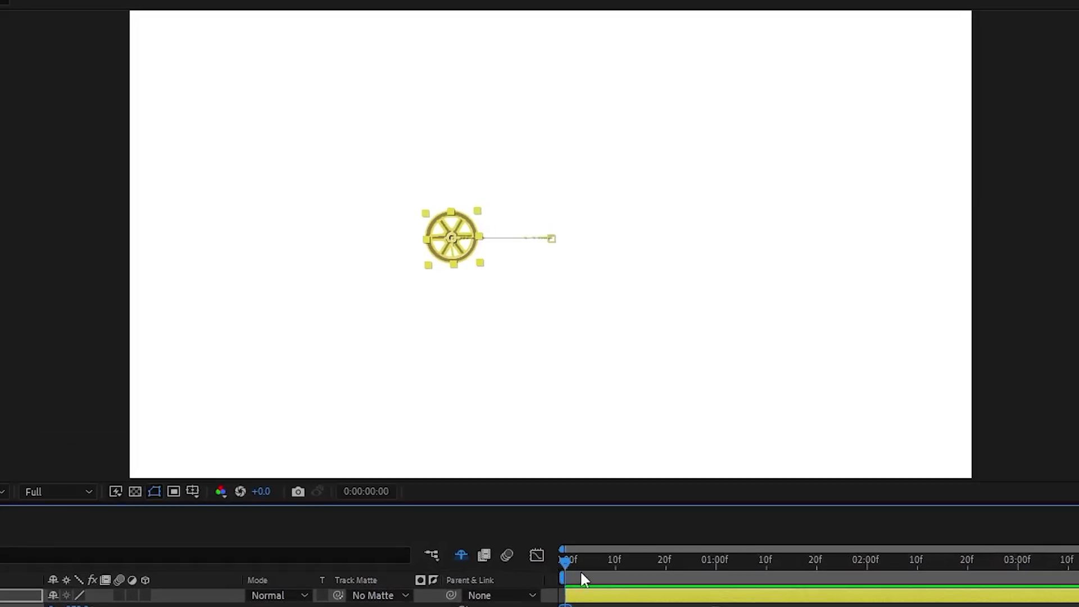
pyautogui.press('space')
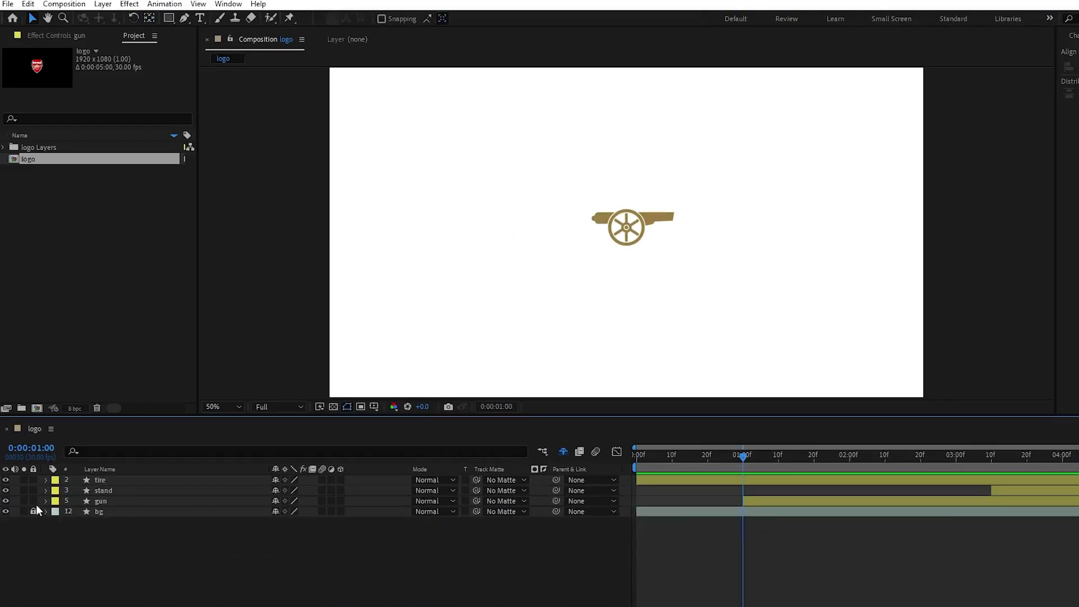
# Step: Add Offset Paths to the gun layer and set its Amount to 0
pyautogui.click(46, 501)
pyautogui.click(400, 510)
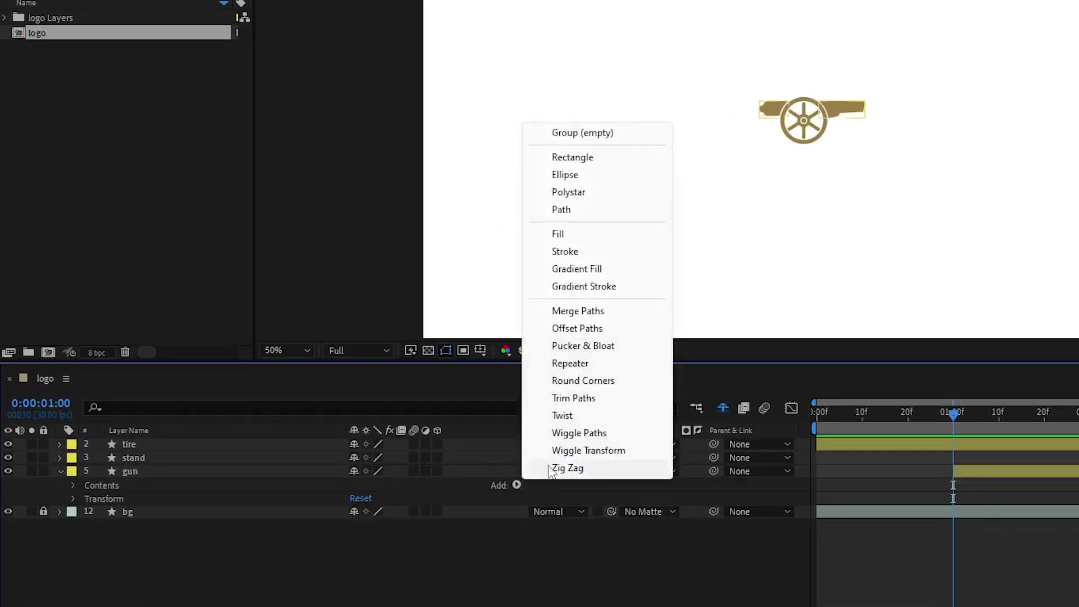
pyautogui.click(557, 328)
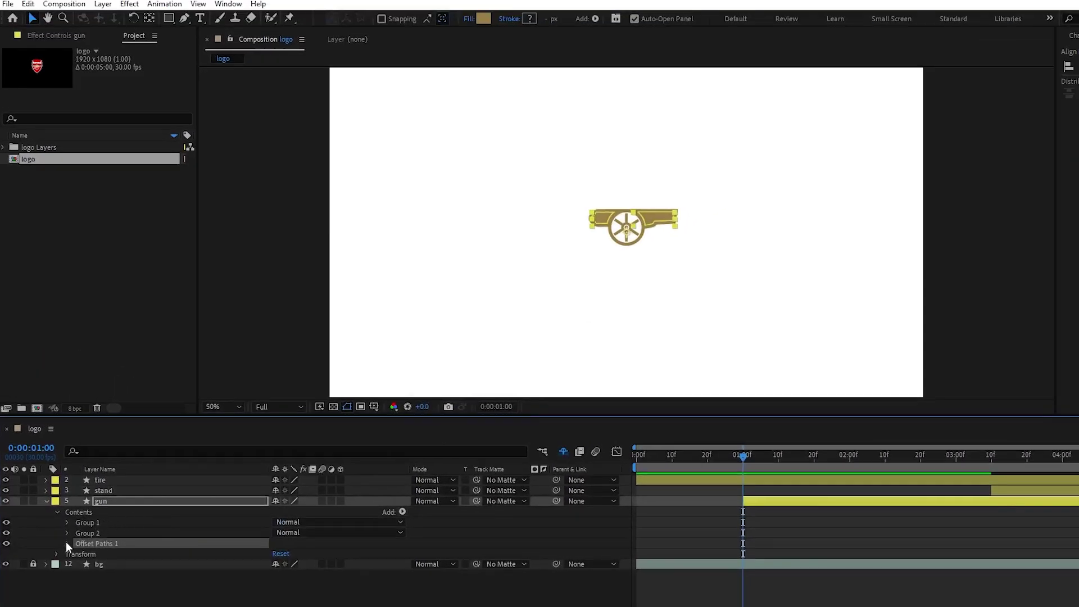
pyautogui.click(67, 543)
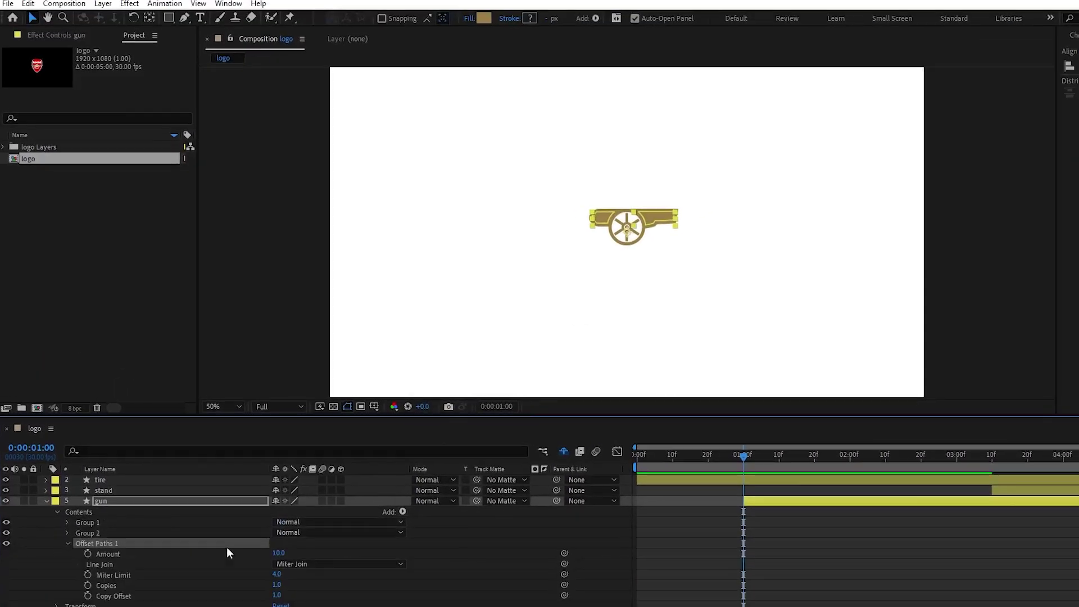
pyautogui.click(286, 550)
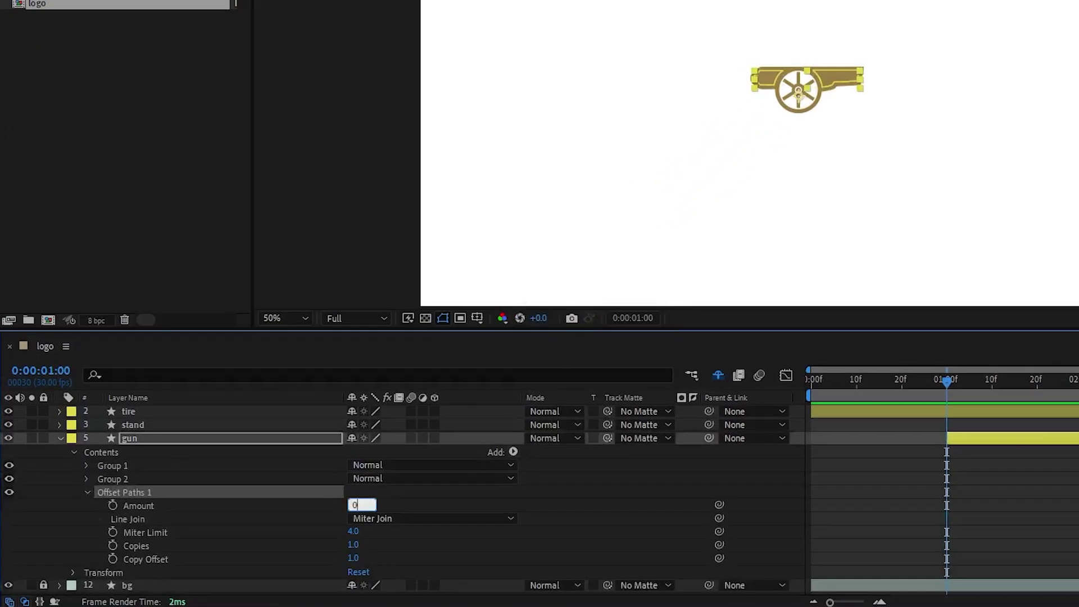
pyautogui.press('Return')
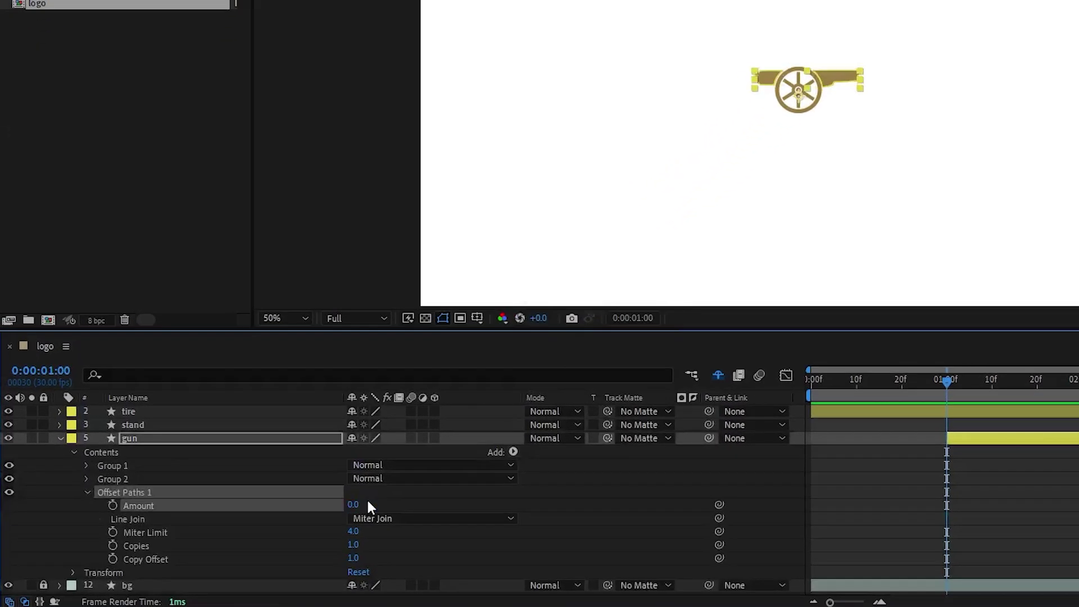
# Step: Keyframe the gun's Offset Paths Amount from -20 at 0:00:01:00 to 0 at about 0:00:01:09
pyautogui.click(113, 505)
pyautogui.moveTo(953, 506); pyautogui.dragTo(983, 509)
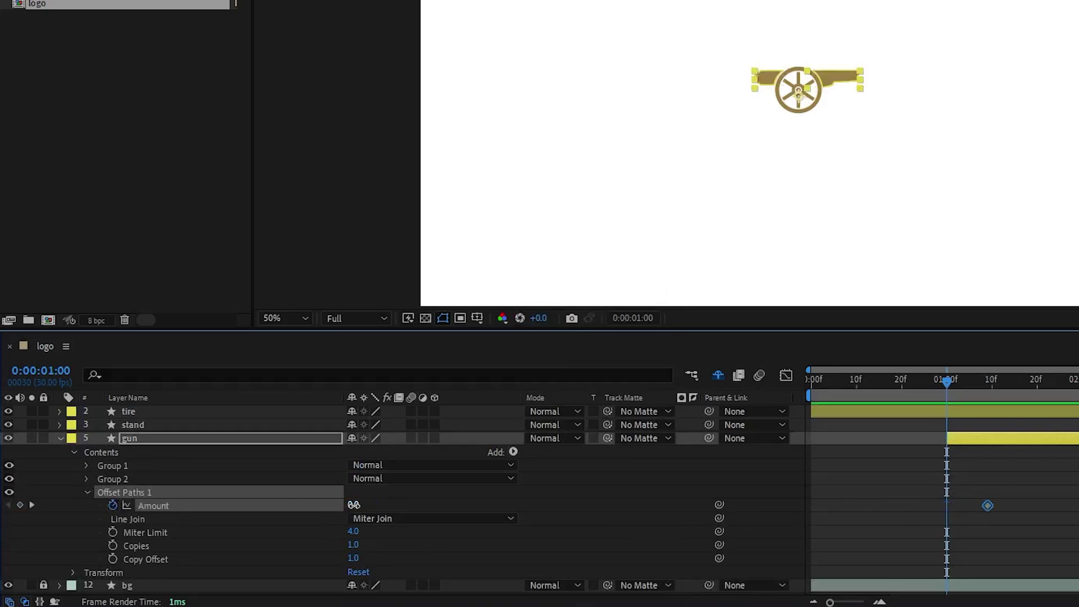
pyautogui.moveTo(353, 505); pyautogui.dragTo(344, 506)
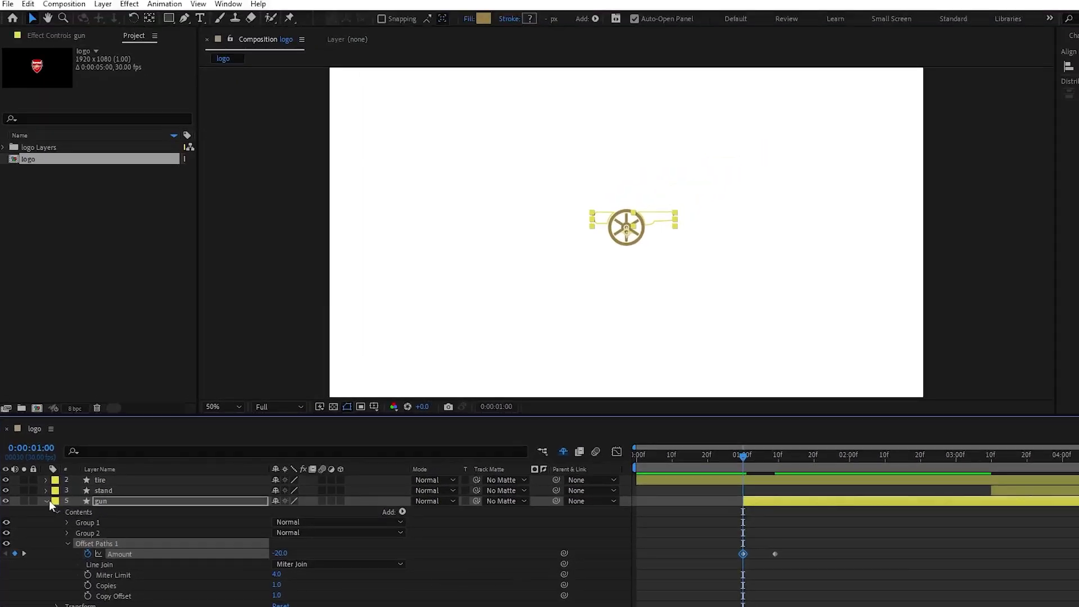
# Step: Keyframe the gun's Position from 0, -72 at 0:00:01:00 to 0, 0 at 0:00:01:20
pyautogui.click(47, 501)
pyautogui.press('p')
pyautogui.click(78, 510)
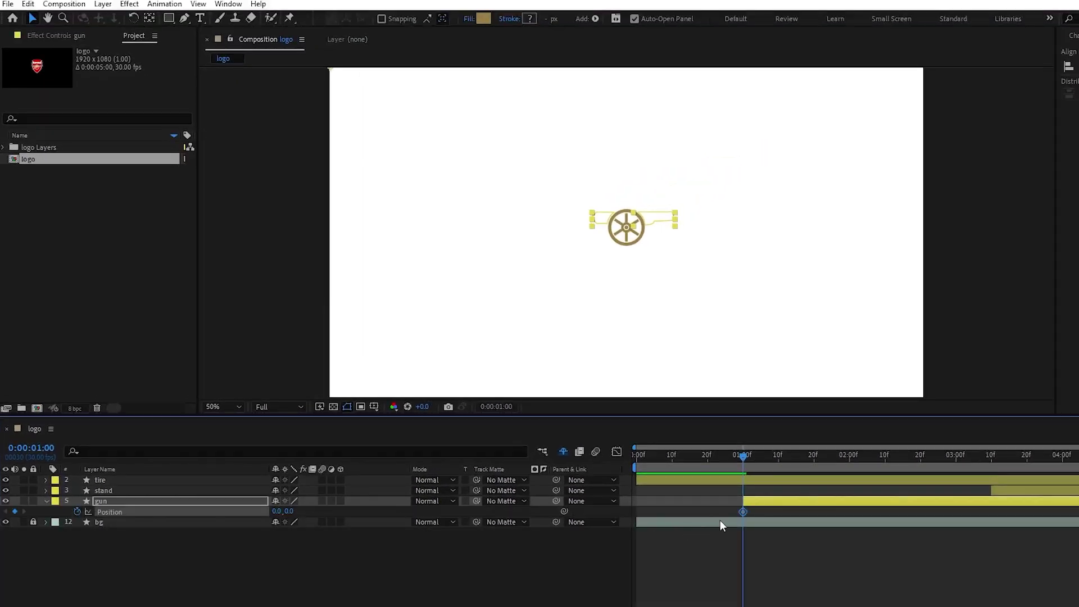
pyautogui.moveTo(743, 511); pyautogui.dragTo(813, 512)
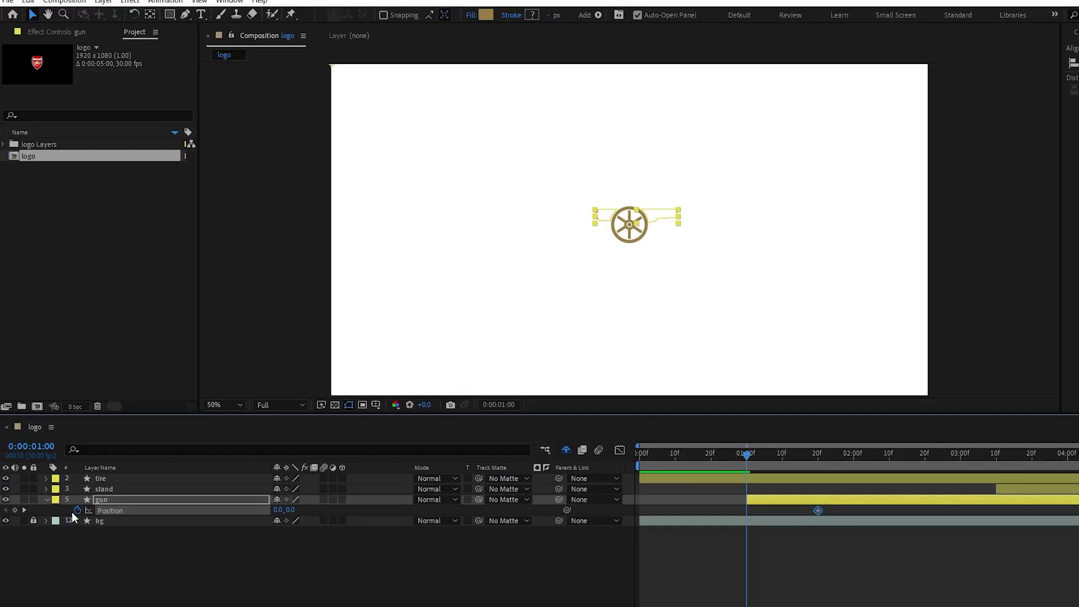
pyautogui.click(15, 510)
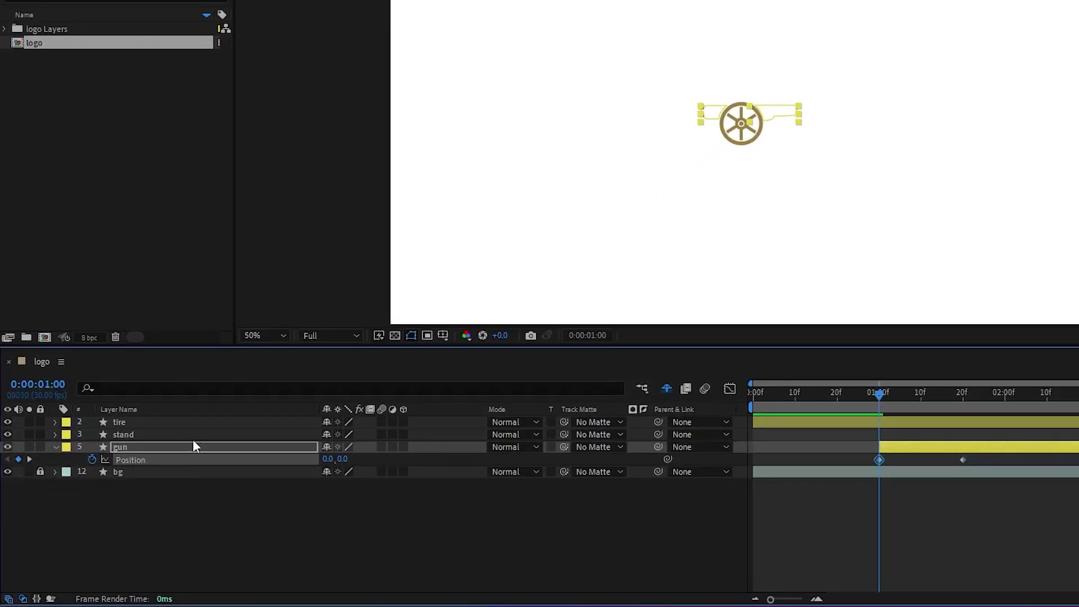
pyautogui.moveTo(343, 460); pyautogui.dragTo(590, 462)
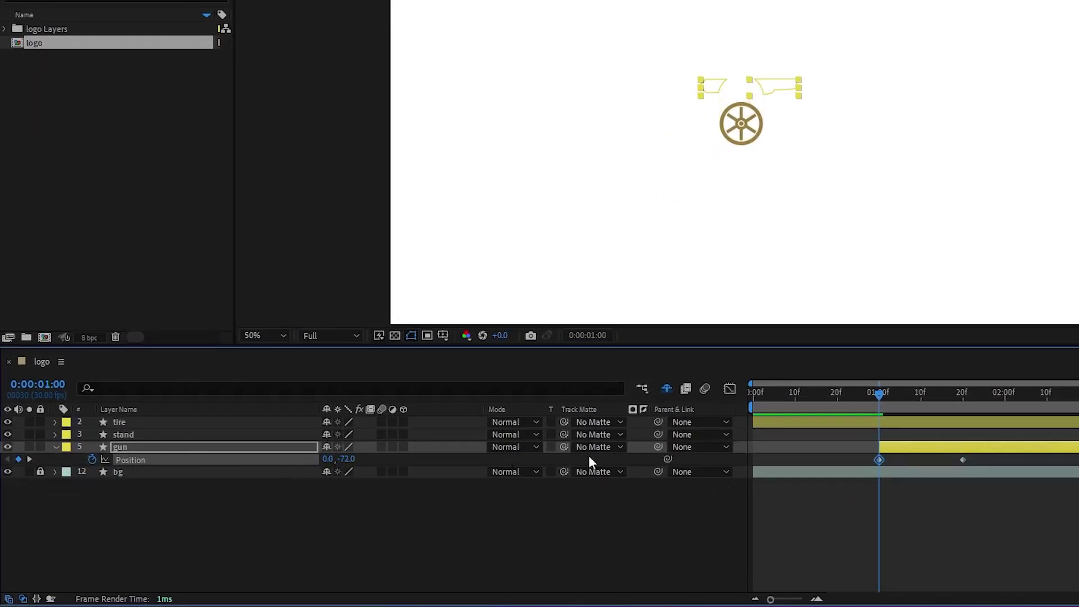
# Step: Add a gun Position keyframe of 0, 20 at 0:00:01:10 and scrub through the drop
pyautogui.moveTo(874, 395); pyautogui.dragTo(919, 398)
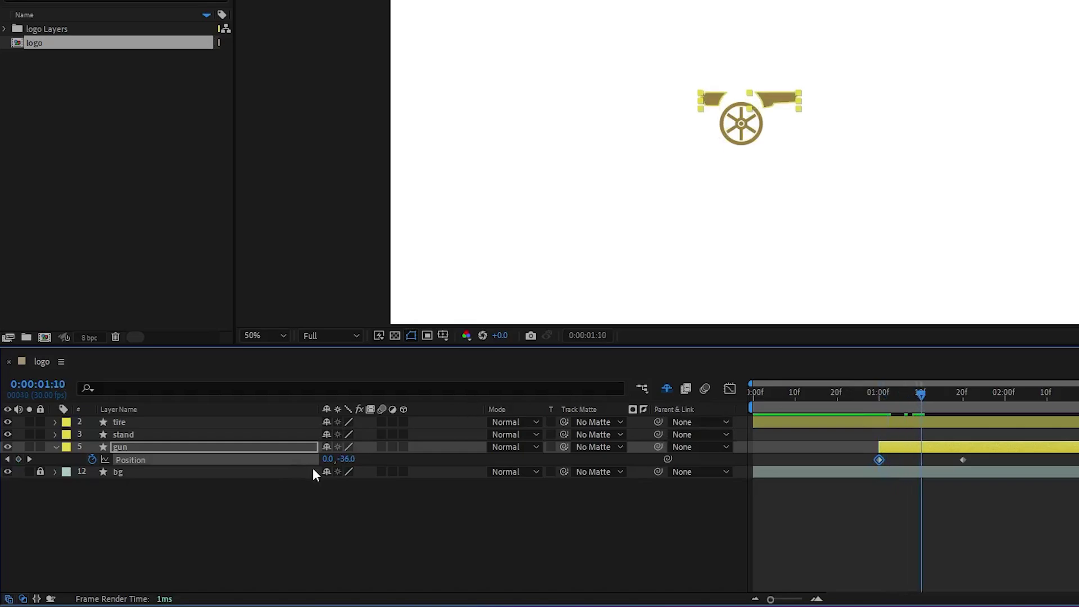
pyautogui.moveTo(346, 459); pyautogui.dragTo(870, 453)
pyautogui.moveTo(920, 397); pyautogui.dragTo(966, 397)
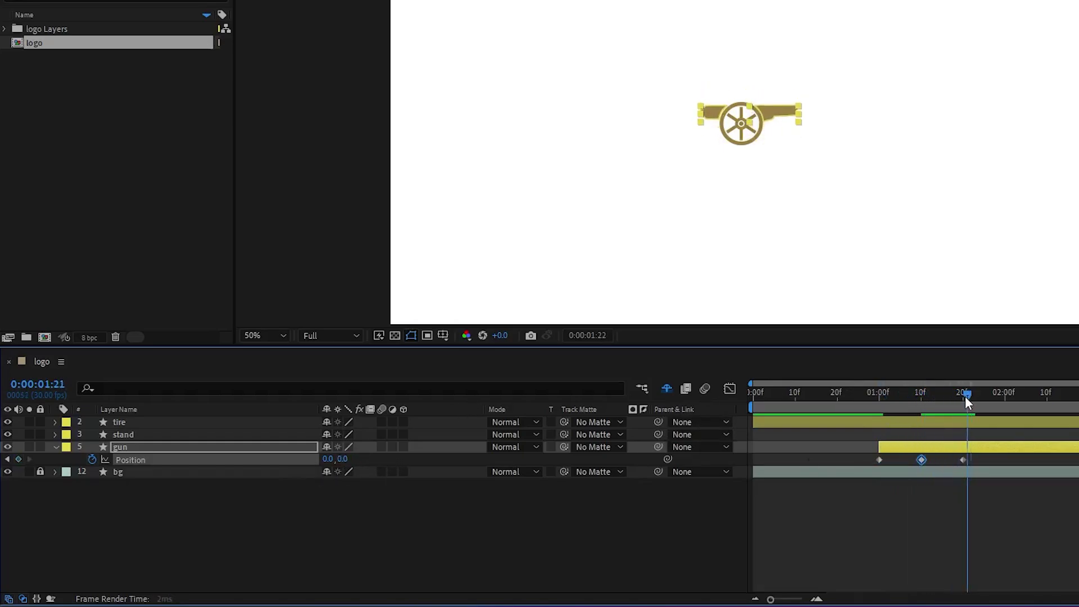
# Step: Ease all three gun Position keyframes and shape their speed graph into a sharp early peak
pyautogui.moveTo(978, 457); pyautogui.dragTo(884, 464)
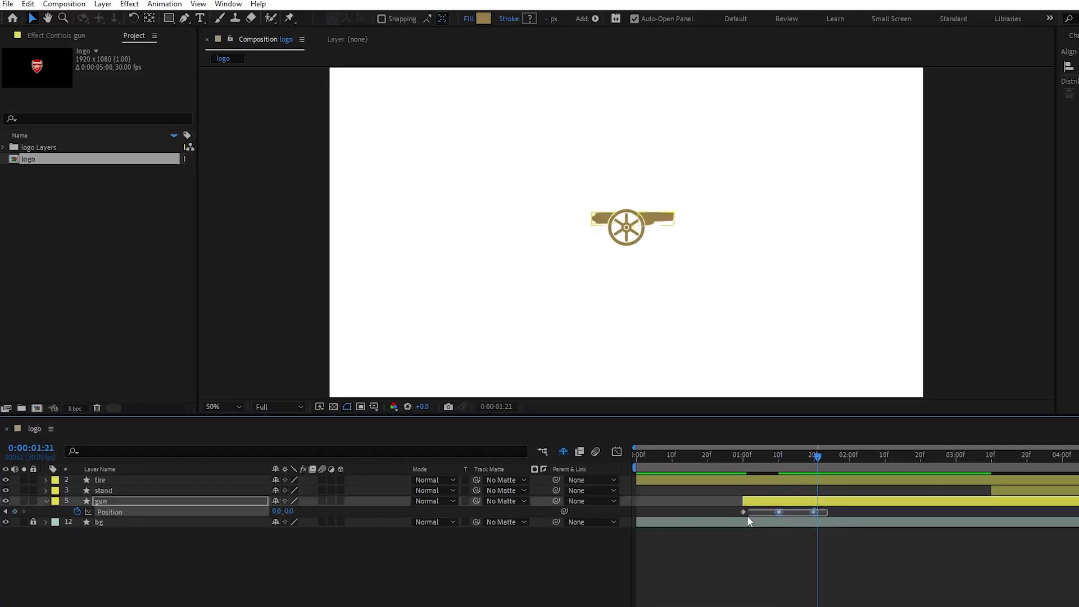
pyautogui.moveTo(747, 515); pyautogui.dragTo(724, 514)
pyautogui.press('F9')
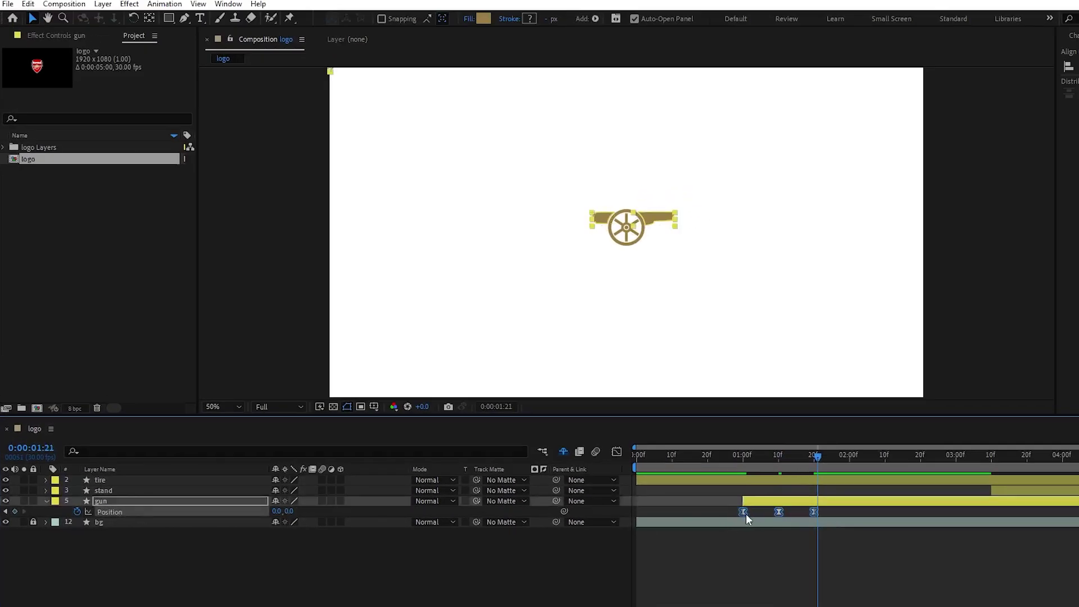
pyautogui.click(615, 453)
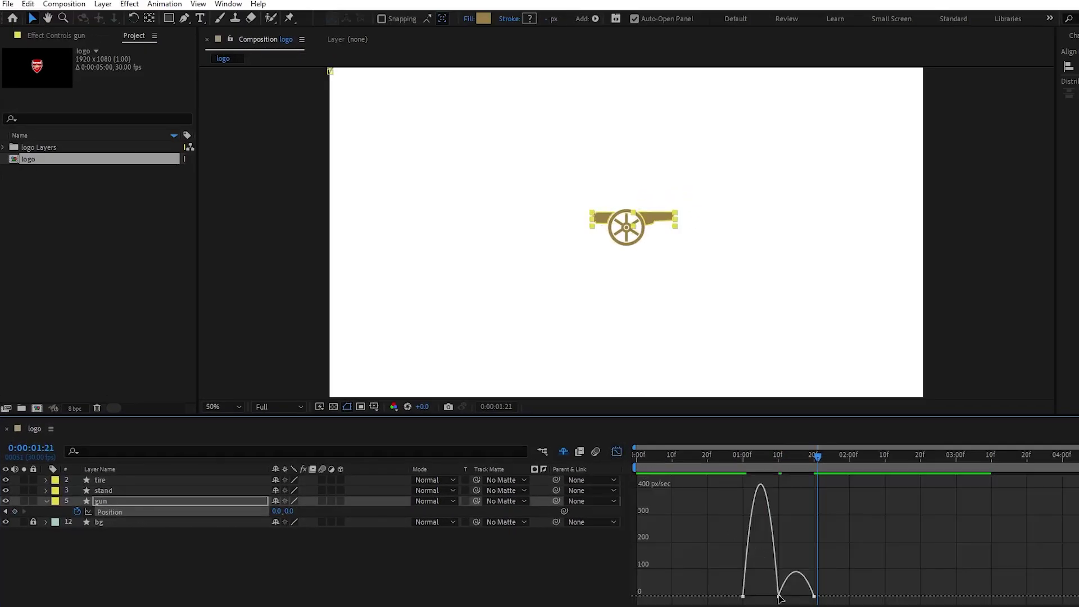
pyautogui.moveTo(772, 596)
pyautogui.mouseDown()
pyautogui.moveTo(750, 596)
pyautogui.moveTo(768, 596)
pyautogui.mouseUp()
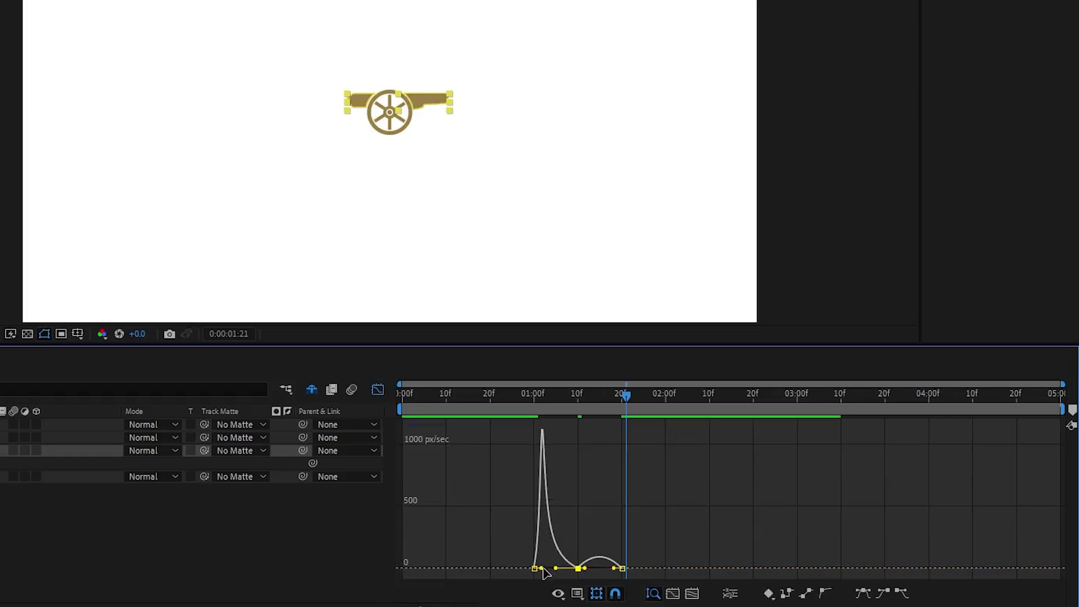
pyautogui.moveTo(565, 568); pyautogui.dragTo(593, 568)
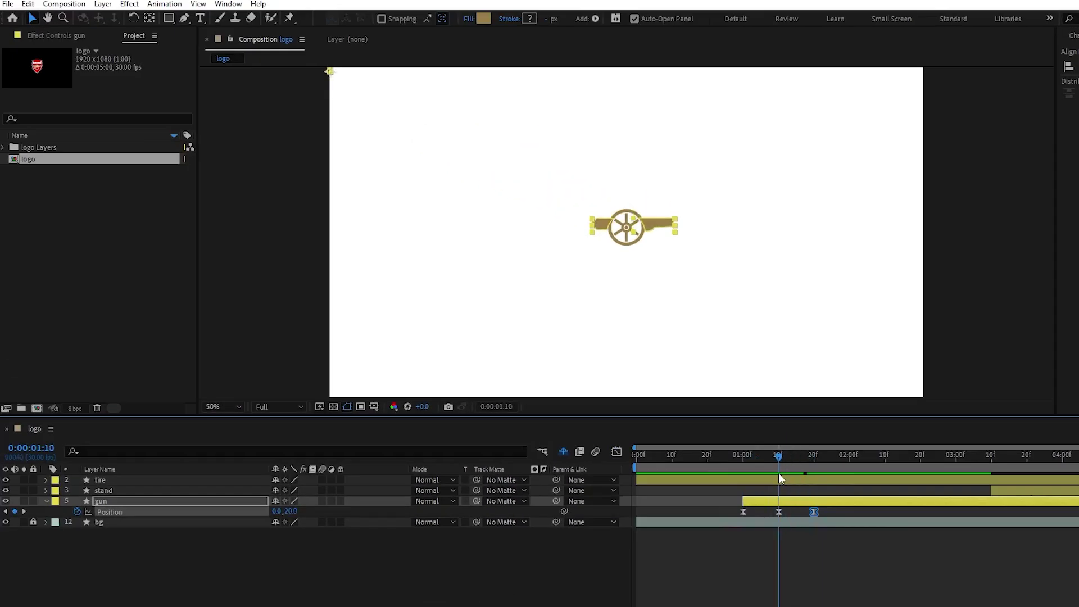
# Step: Create a null object aligned with the wheel's center and parent the tire layer to it
pyautogui.press('u')
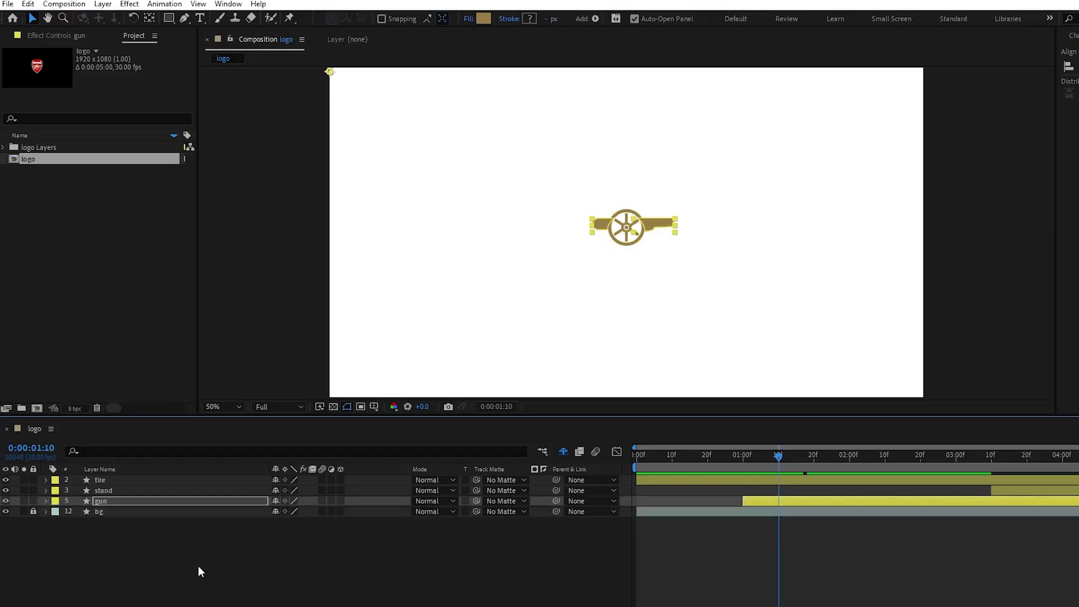
pyautogui.rightClick(198, 566)
pyautogui.moveTo(330, 419)
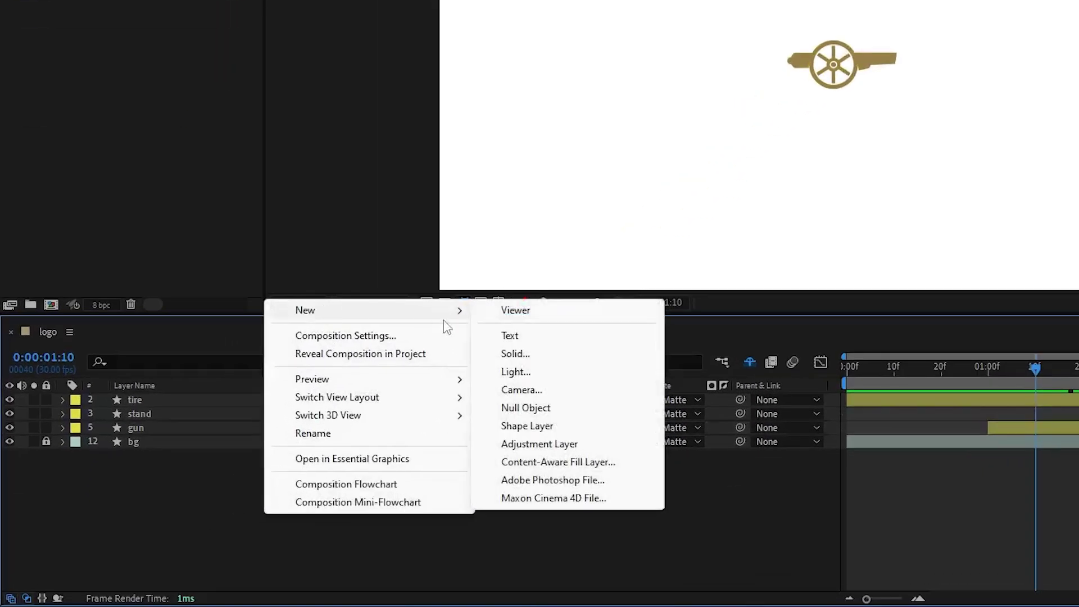
pyautogui.click(554, 407)
pyautogui.moveTo(554, 490); pyautogui.dragTo(242, 481)
pyautogui.press('/')
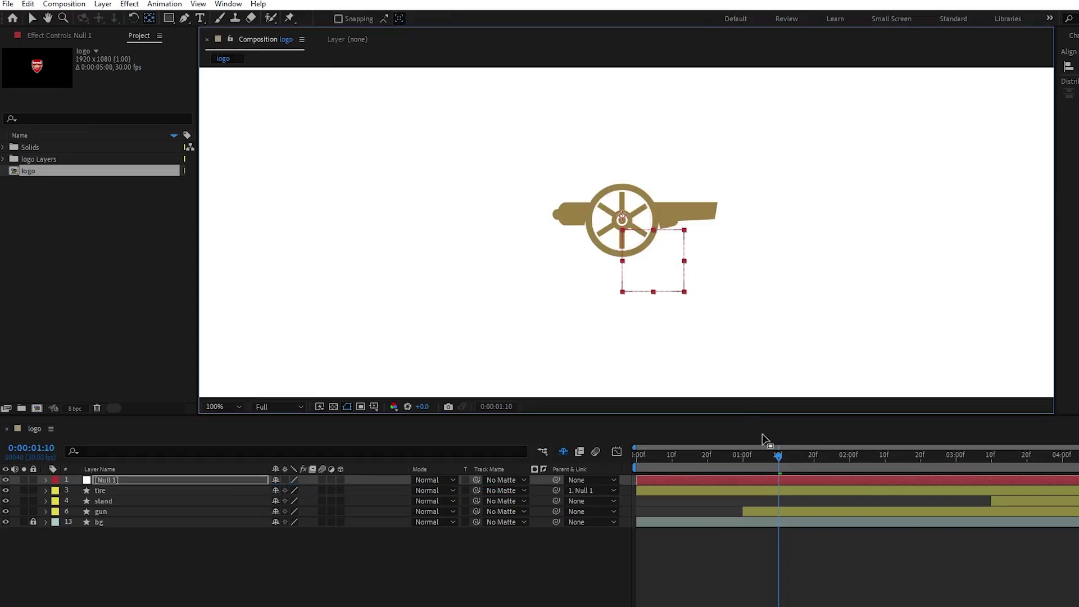
# Step: Keyframe the null's Position from 960, 517 at 0:00:01:00 to 960, 543 at 0:00:01:10, matching the gun's timing
pyautogui.press('p')
pyautogui.click(784, 521)
pyautogui.press('p')
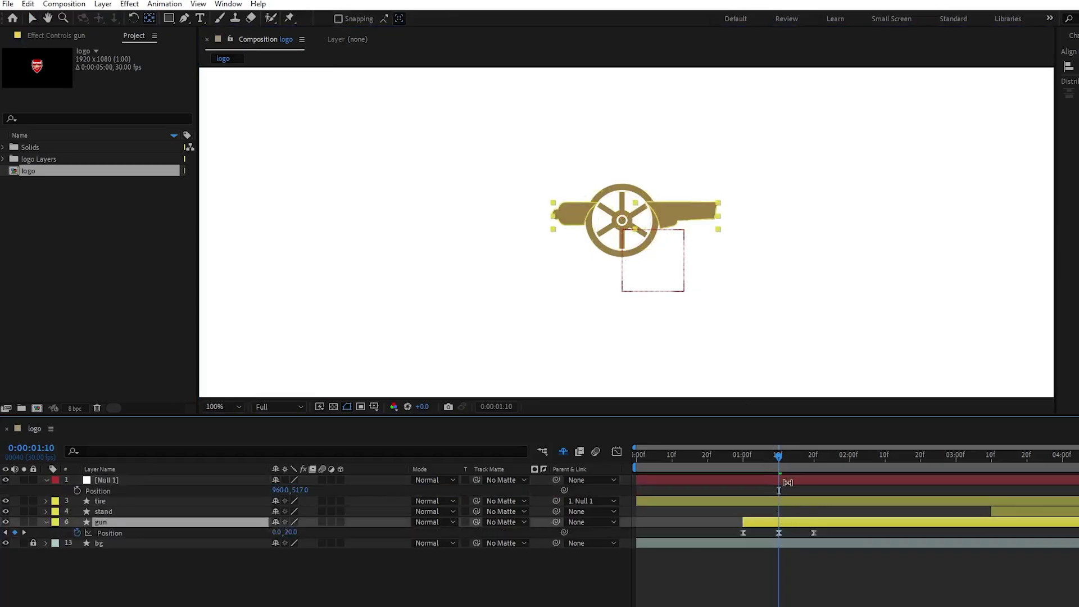
pyautogui.click(77, 491)
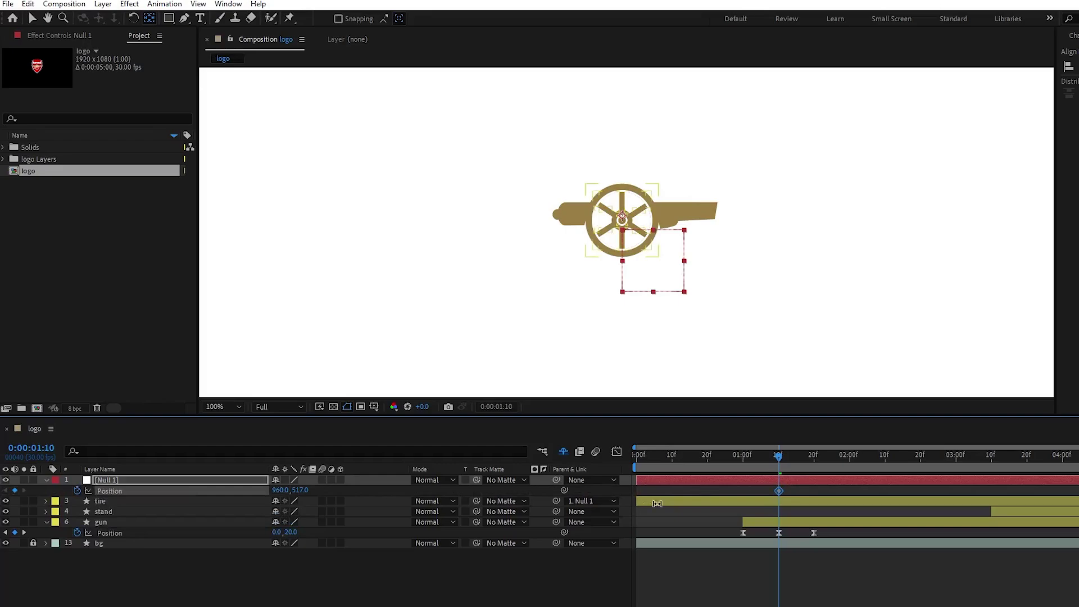
pyautogui.moveTo(780, 493); pyautogui.dragTo(743, 497)
pyautogui.moveTo(299, 494); pyautogui.dragTo(315, 492)
# Step: Copy the null's first Position keyframe to 0:00:01:20
pyautogui.click(742, 491)
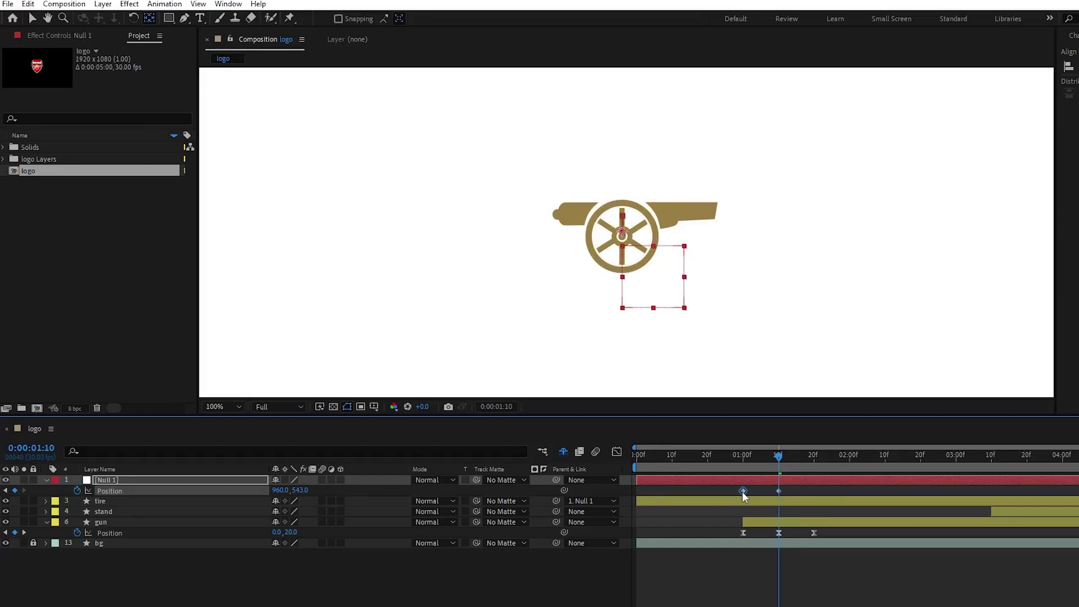
pyautogui.hotkey('ctrl', 'c')
pyautogui.click(813, 454)
pyautogui.hotkey('ctrl', 'v')
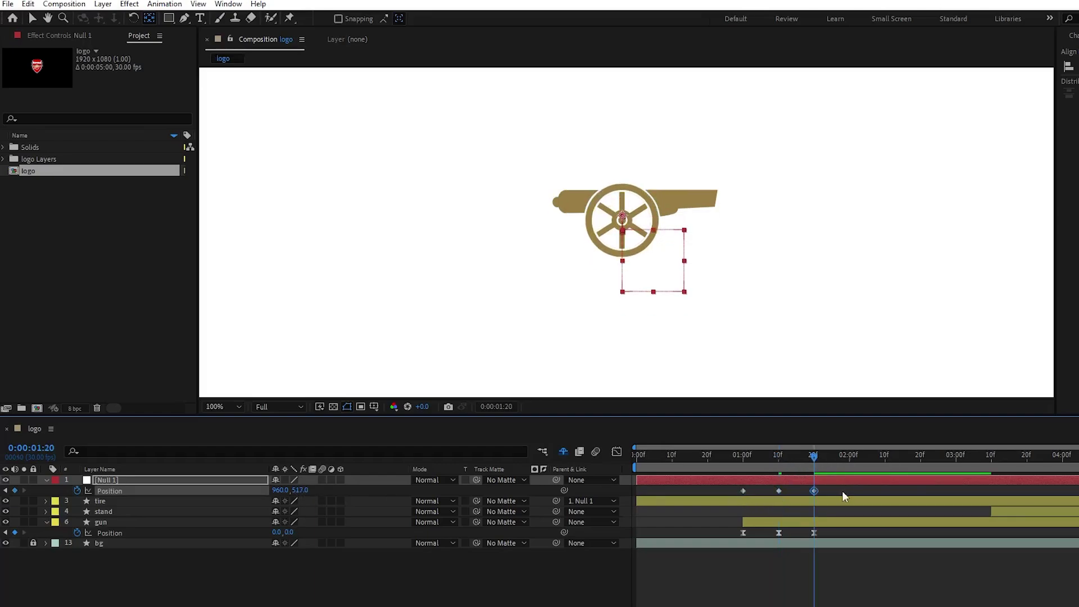
# Step: Ease the null's Position keyframes, strengthen the easing in the speed graph and preview the wheel's bounce
pyautogui.moveTo(842, 491); pyautogui.dragTo(729, 491)
pyautogui.press('F9')
pyautogui.click(617, 452)
pyautogui.moveTo(800, 588); pyautogui.dragTo(753, 596)
pyautogui.moveTo(749, 596); pyautogui.dragTo(765, 595)
pyautogui.click(569, 549)
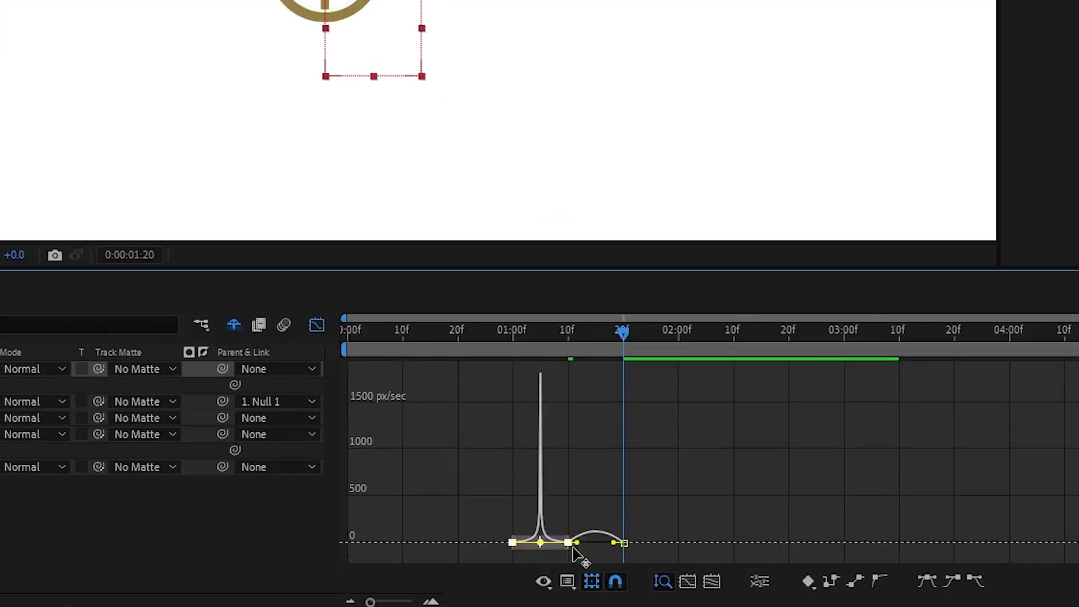
pyautogui.moveTo(586, 550)
pyautogui.mouseDown()
pyautogui.moveTo(612, 549)
pyautogui.moveTo(592, 550)
pyautogui.mouseUp()
pyautogui.click(316, 324)
pyautogui.press('space')
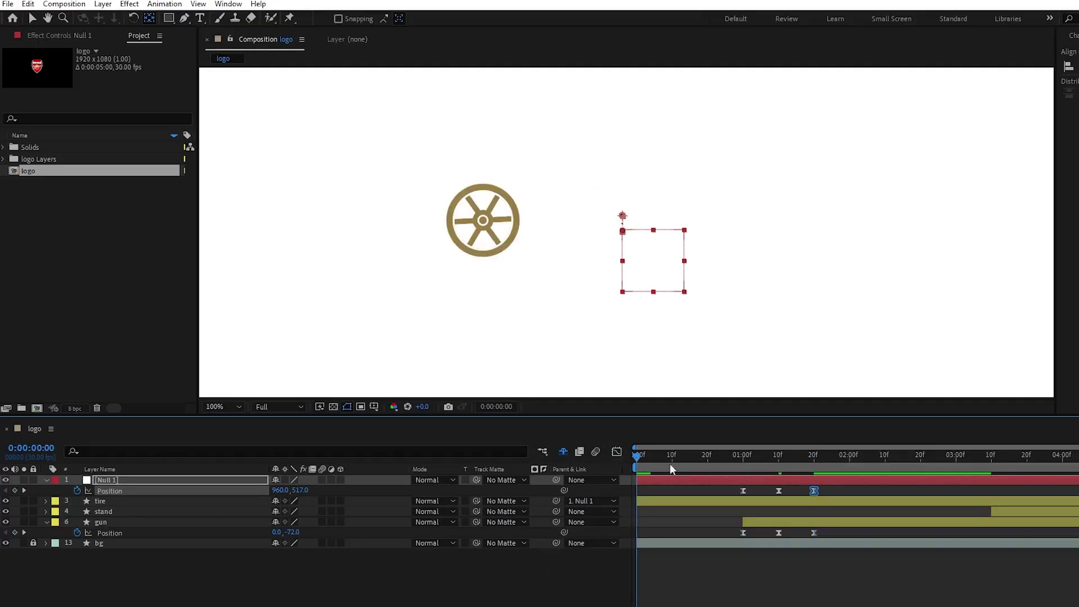
pyautogui.press('space')
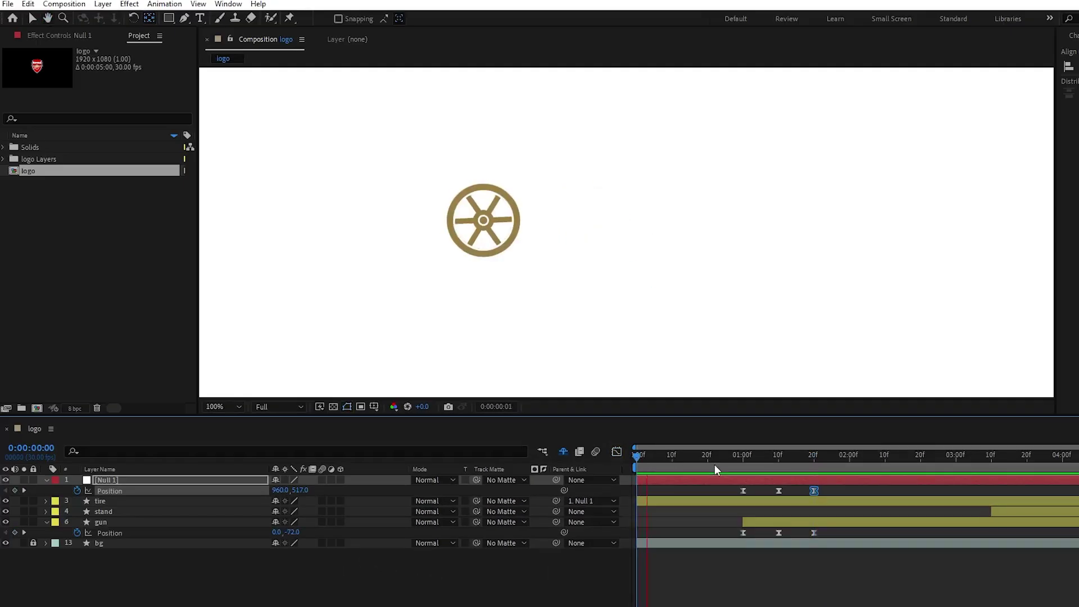
pyautogui.press('space')
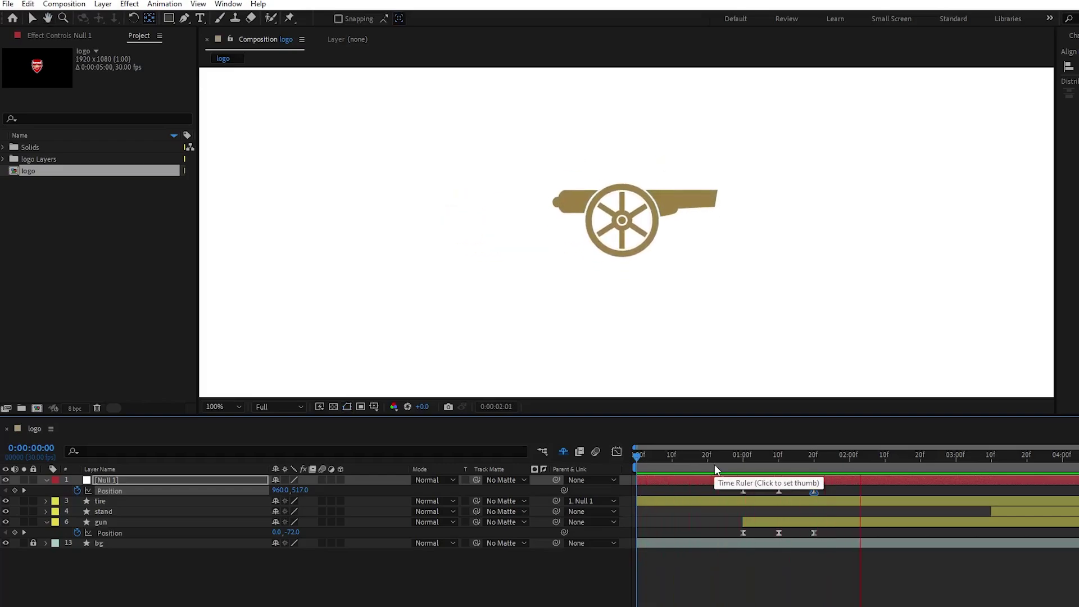
# Step: Start the stand layer at 0:00:01:20 and add Offset Paths to it
pyautogui.moveTo(991, 510); pyautogui.dragTo(815, 509)
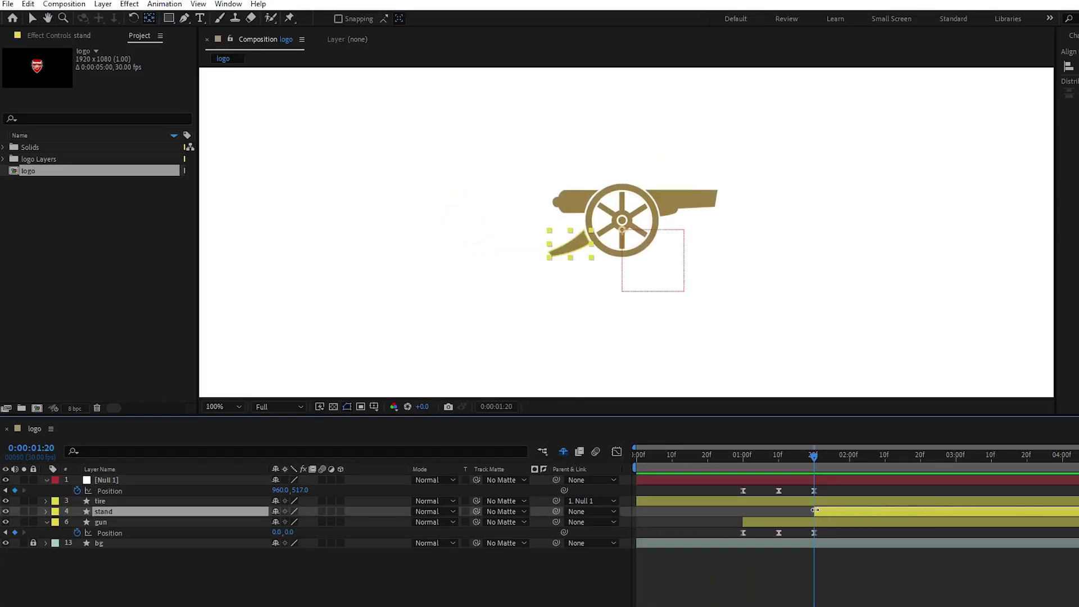
pyautogui.click(46, 522)
pyautogui.click(45, 511)
pyautogui.click(403, 522)
pyautogui.click(443, 399)
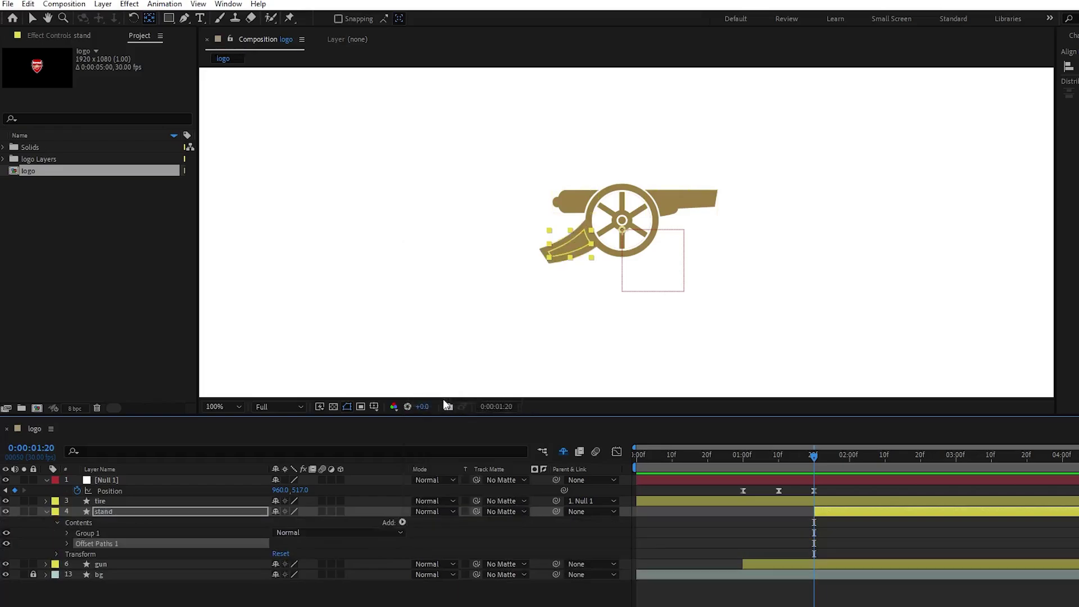
# Step: Keyframe the stand's Offset Paths Amount from a negative value at 0:00:01:20 to 0 at about 0:00:01:27 and preview it
pyautogui.click(67, 543)
pyautogui.write('0')
pyautogui.press('Return')
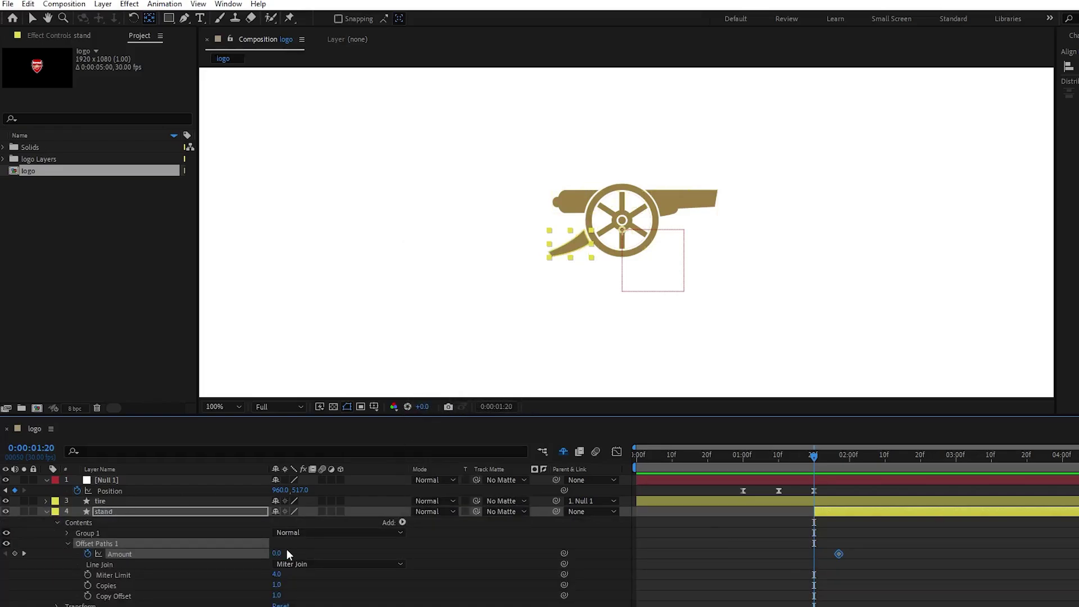
pyautogui.moveTo(280, 553); pyautogui.dragTo(267, 554)
pyautogui.click(46, 511)
pyautogui.moveTo(657, 455); pyautogui.dragTo(626, 459)
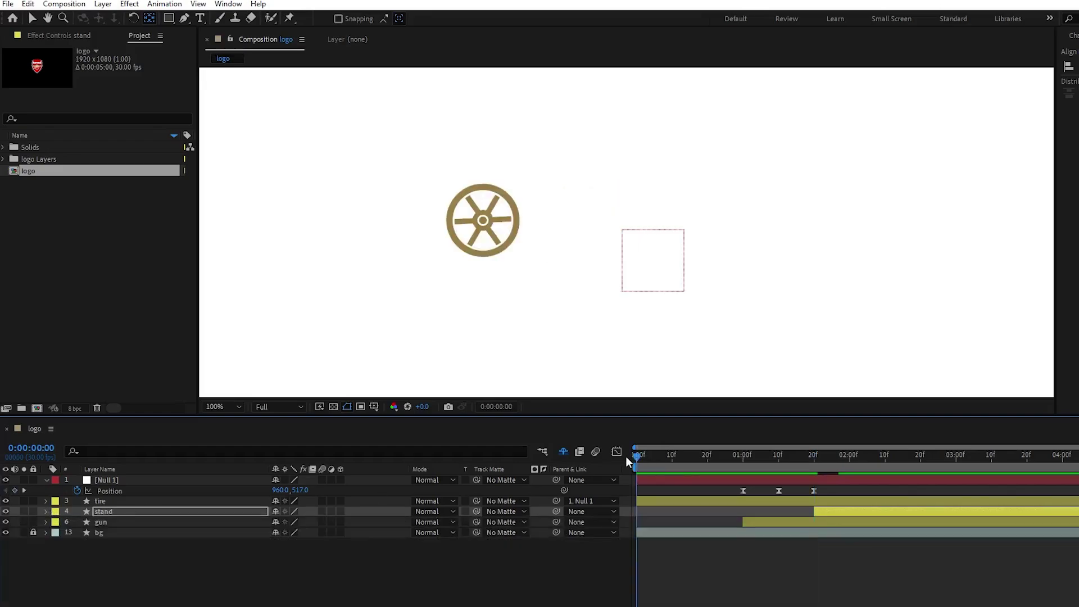
pyautogui.press('space')
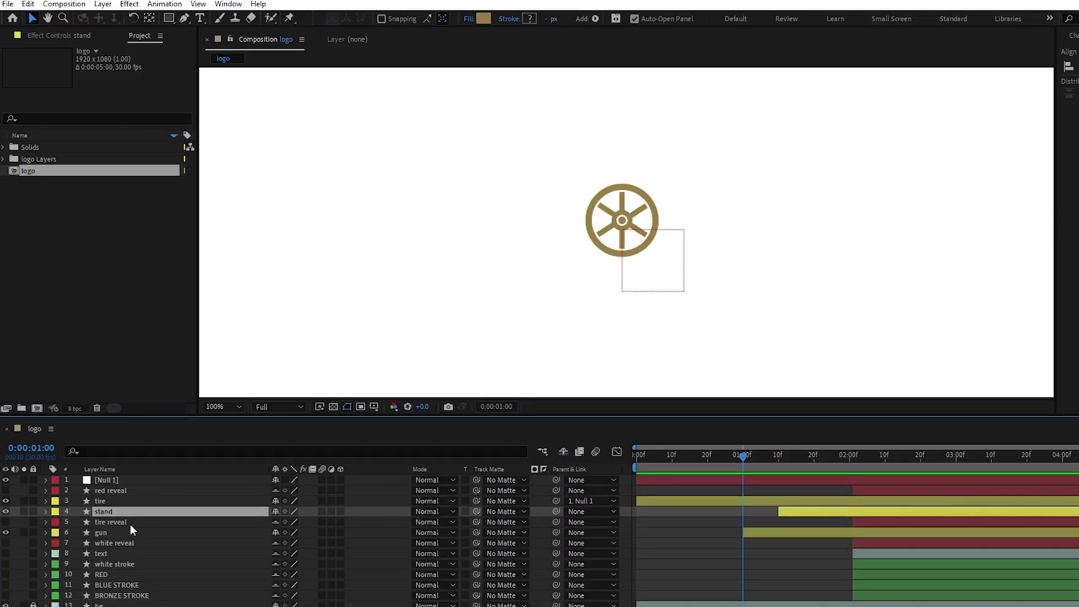
# Step: Show the tire reveal layer starting at 0:00:01:10, keep the other unused layers hidden, and add Offset Paths to it
pyautogui.click(133, 525)
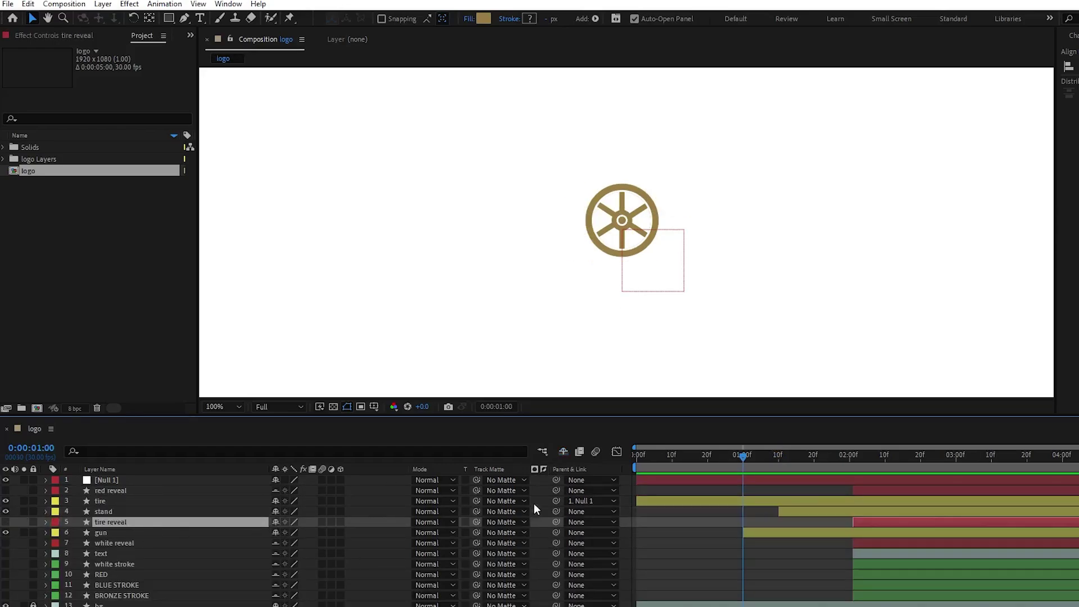
pyautogui.click(563, 451)
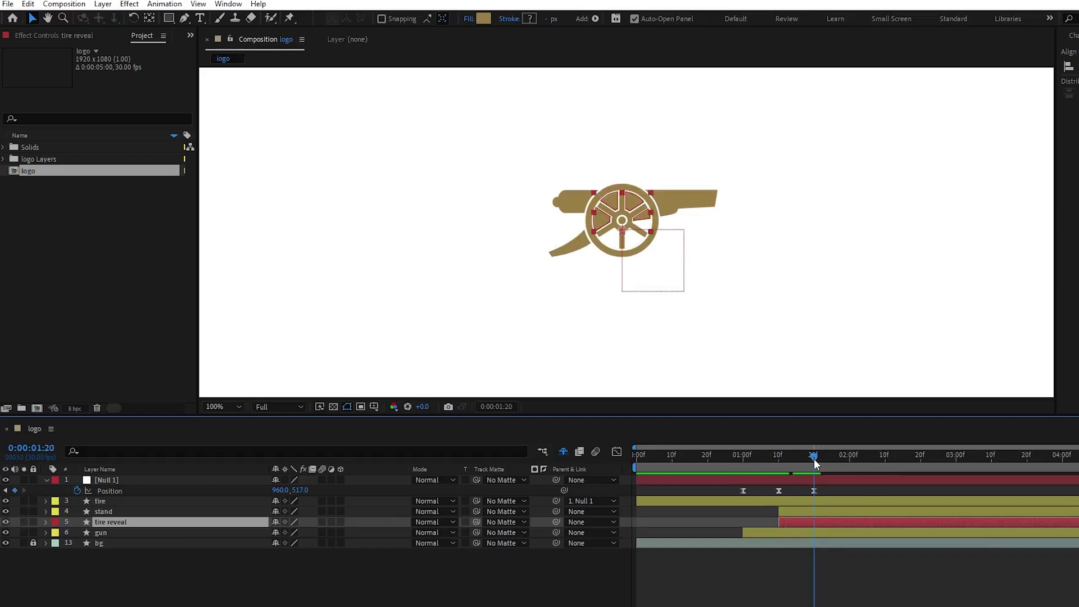
pyautogui.click(402, 533)
pyautogui.click(460, 412)
# Step: Keyframe the tire reveal's Offset Paths Amount at 0 at 0:00:01:20 and go back to 0:00:01:10
pyautogui.click(68, 585)
pyautogui.scroll(-1, 277, 561)
pyautogui.click(88, 564)
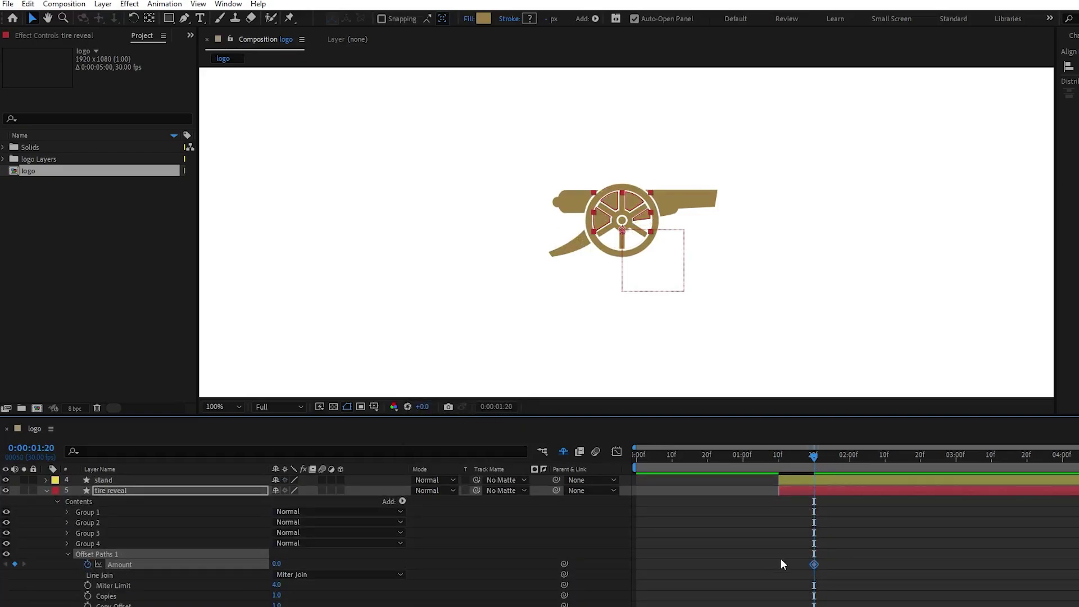
pyautogui.click(778, 455)
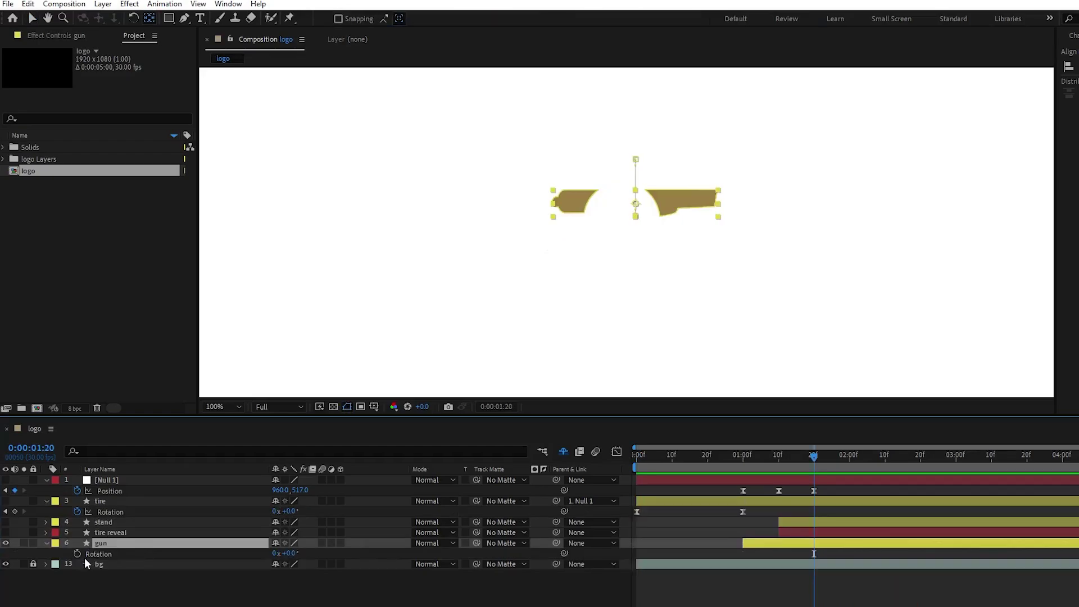
# Step: Keyframe the gun's Rotation from 0° at 0:00:01:20 to -10° at 0:00:01:24 and turn the other cannon layers' visibility back on
pyautogui.click(77, 554)
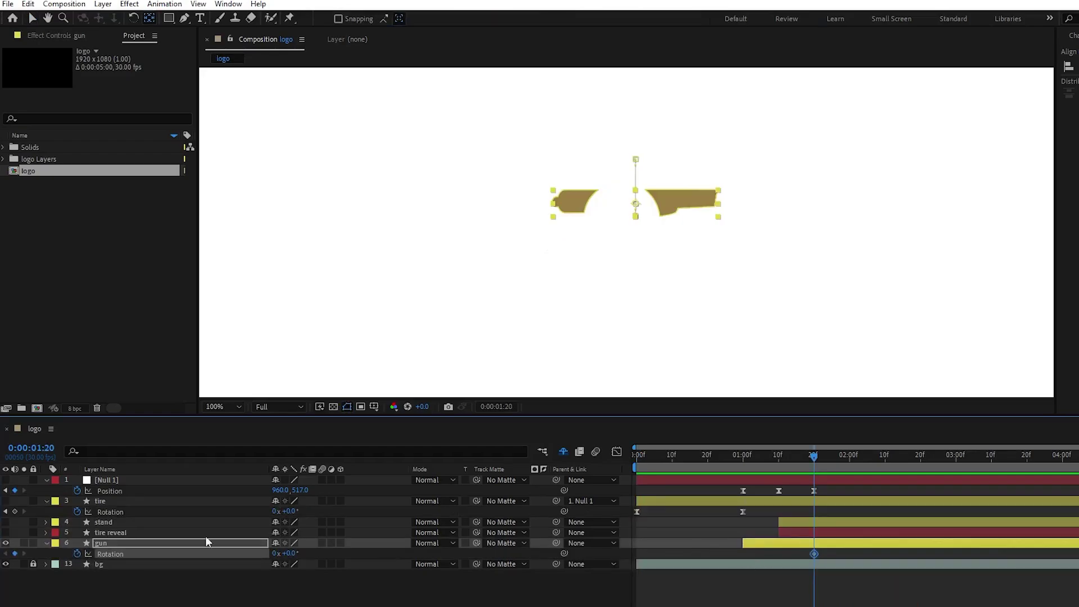
pyautogui.moveTo(7, 533); pyautogui.dragTo(6, 479)
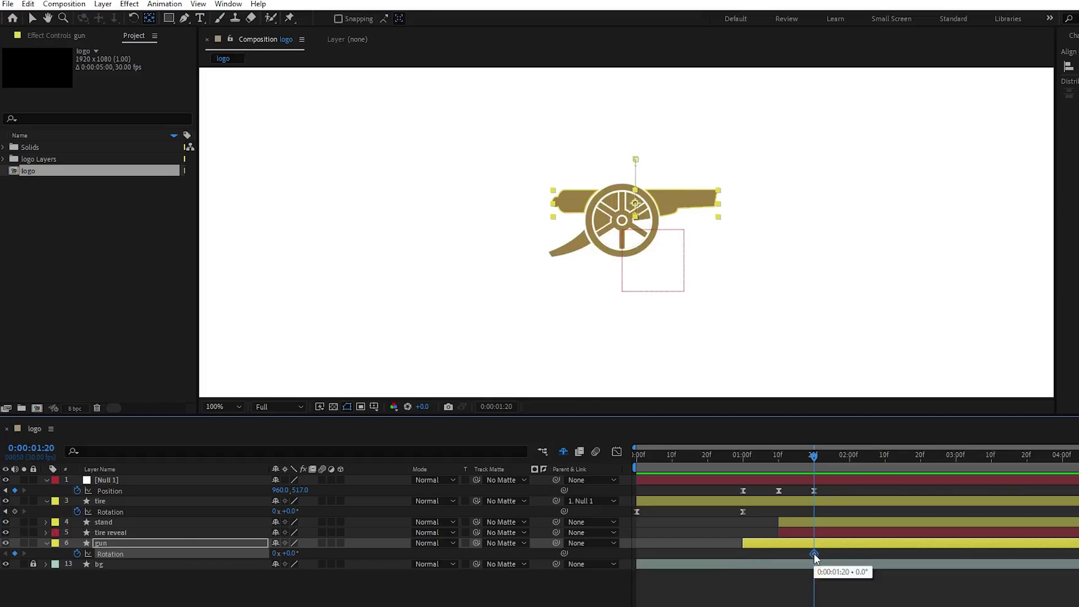
pyautogui.moveTo(791, 457); pyautogui.dragTo(828, 460)
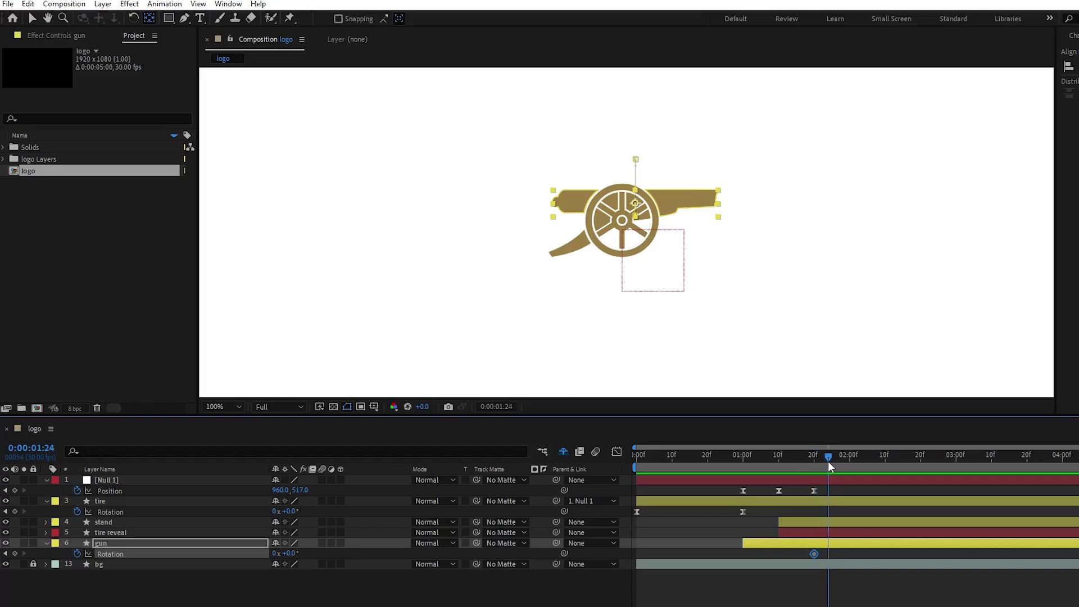
pyautogui.moveTo(295, 554); pyautogui.dragTo(289, 553)
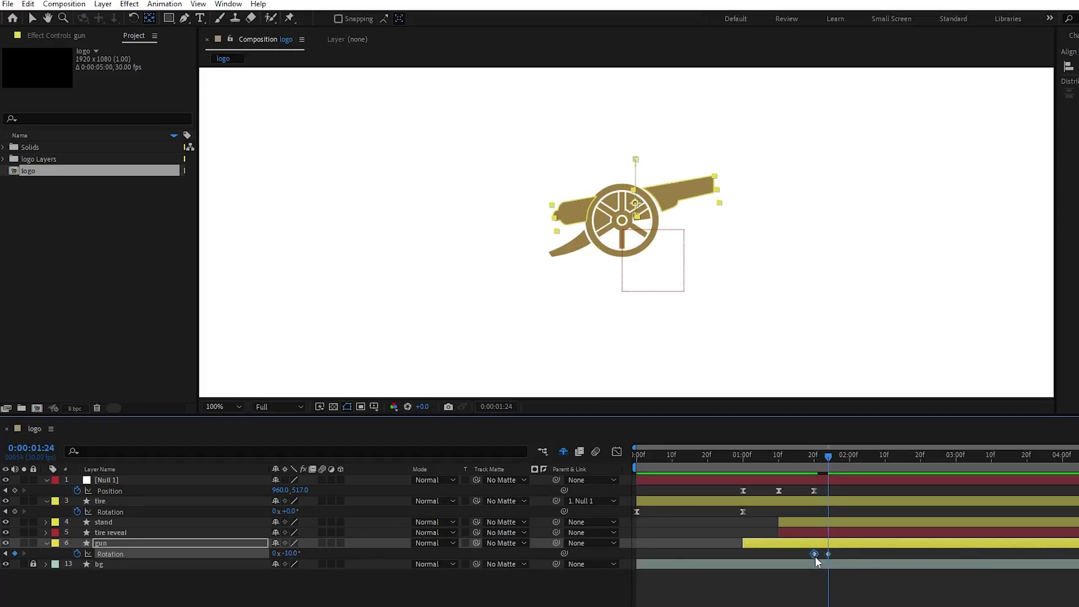
# Step: Paste the gun's 0° Rotation keyframe at 0:00:02:00 and ease its rotation keyframes in the speed graph
pyautogui.hotkey('ctrl', 'v')
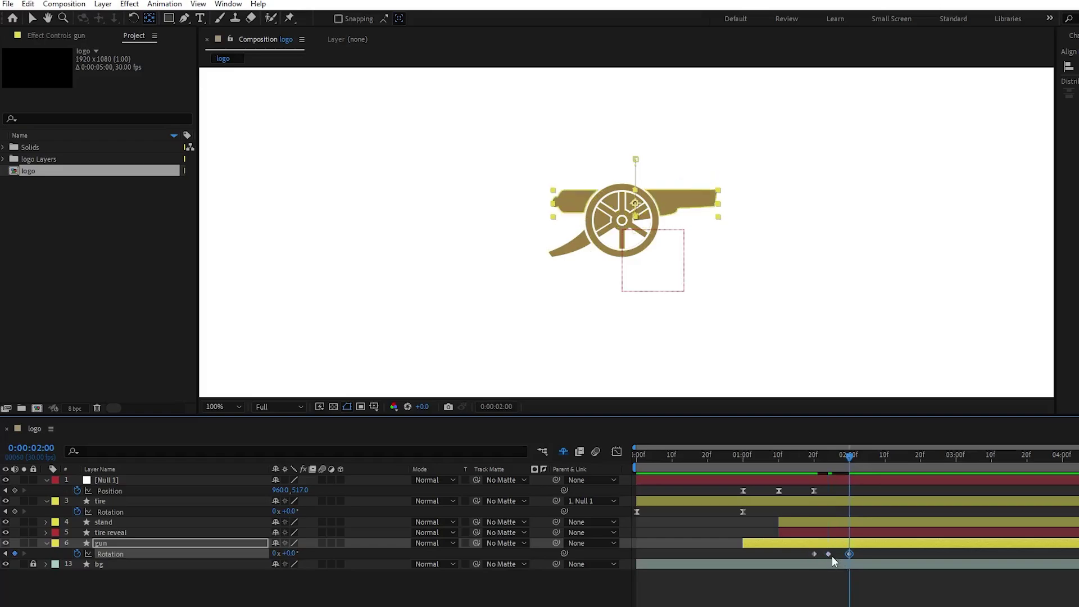
pyautogui.moveTo(831, 555); pyautogui.dragTo(771, 544)
pyautogui.hotkey('shift', 'F3')
pyautogui.click(772, 540)
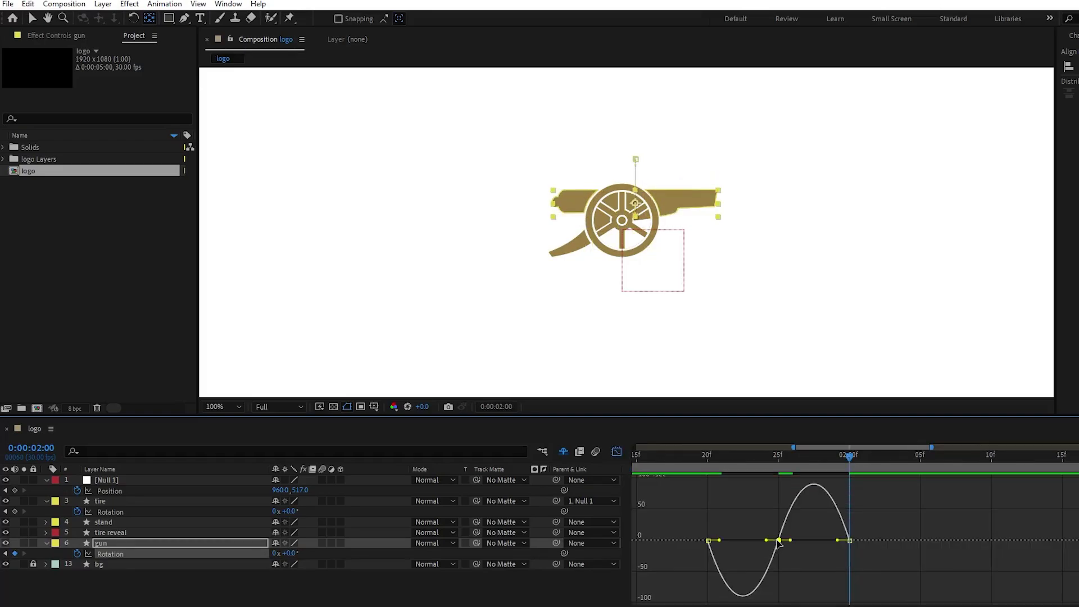
pyautogui.moveTo(767, 540); pyautogui.dragTo(791, 496)
pyautogui.hotkey('shift', 'F3')
# Step: Stretch the gun's Rotation keyframes from 0:00:01:20 so the middle one lands at 0:00:02:00 and the last at 0:00:02:10
pyautogui.click(710, 459)
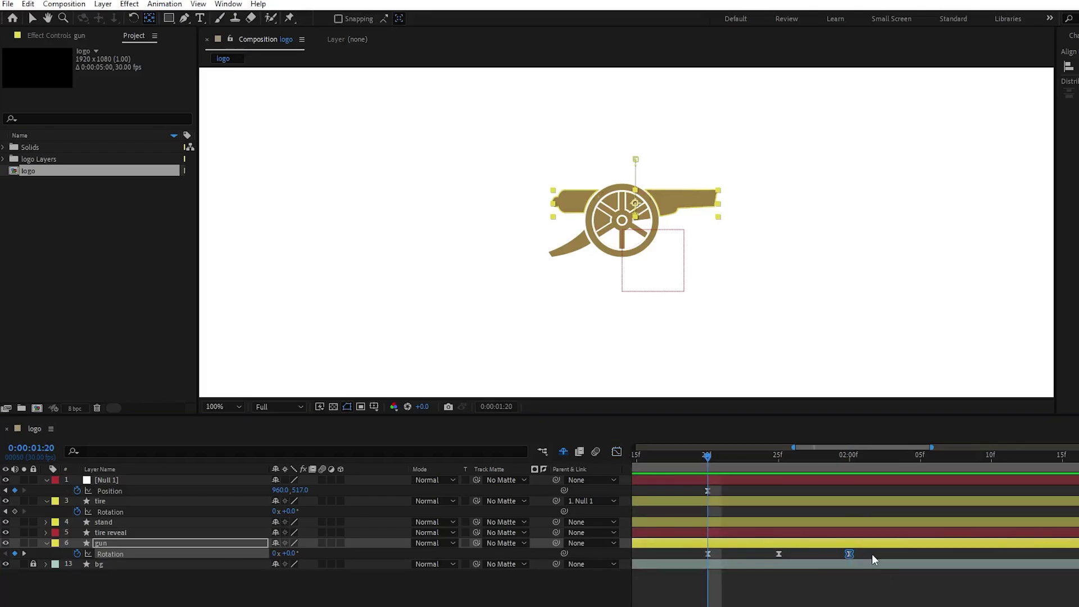
pyautogui.moveTo(872, 554); pyautogui.dragTo(707, 552)
pyautogui.moveTo(848, 555); pyautogui.dragTo(989, 555)
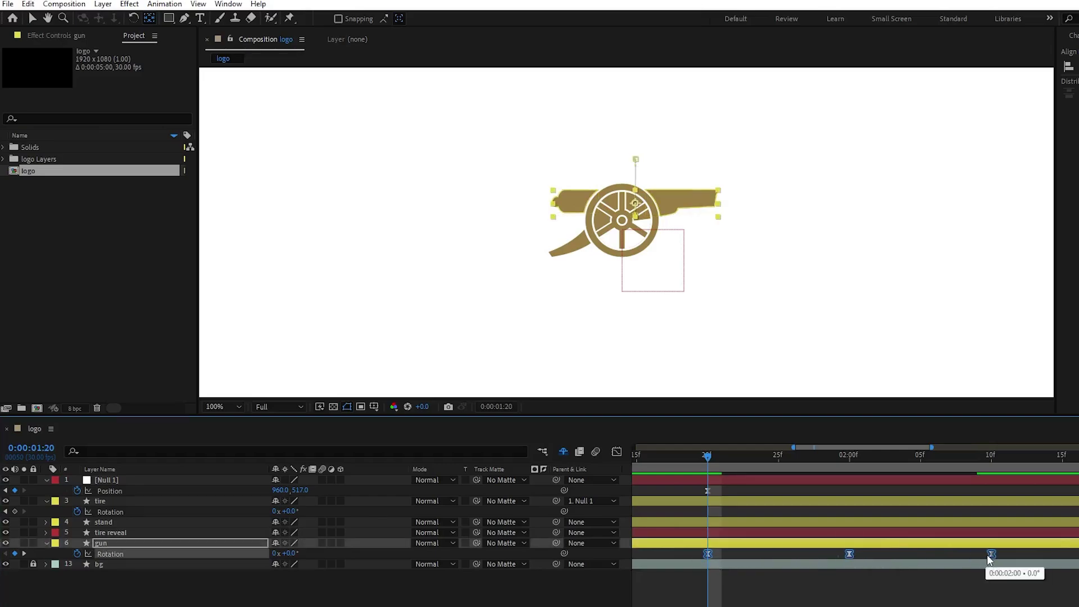
# Step: Collapse the open layer properties and add a second null object to the composition
pyautogui.press(';')
pyautogui.click(47, 542)
pyautogui.click(47, 480)
pyautogui.click(47, 490)
pyautogui.rightClick(110, 576)
pyautogui.moveTo(156, 425)
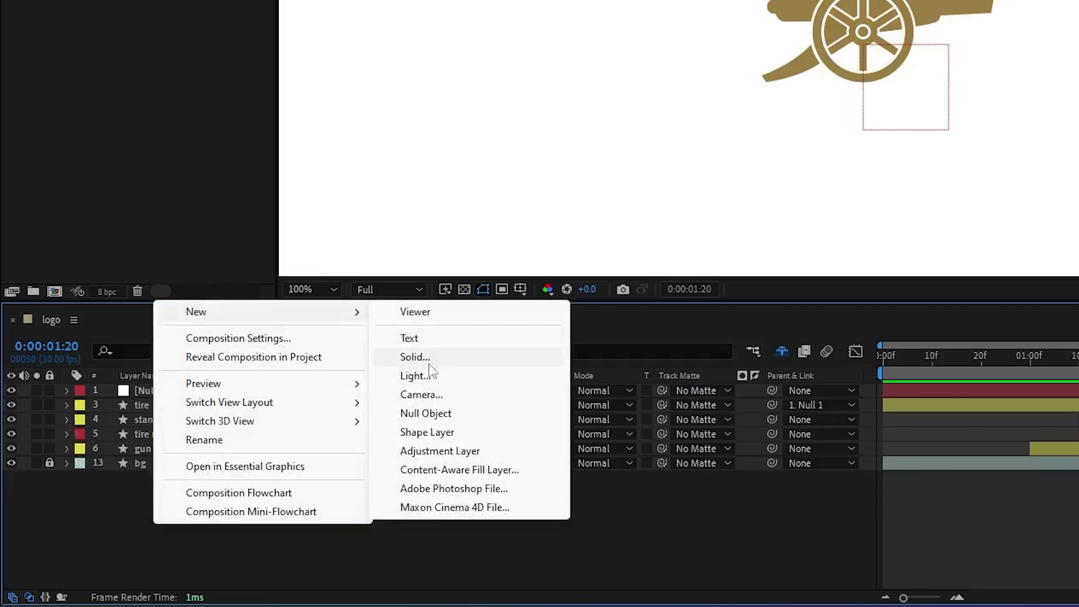
pyautogui.click(434, 414)
# Step: Parent Null 1, tire, stand, tire reveal and gun to Null 2
pyautogui.click(191, 404)
pyautogui.keyDown('shift'); pyautogui.click(177, 462); pyautogui.keyUp('shift')
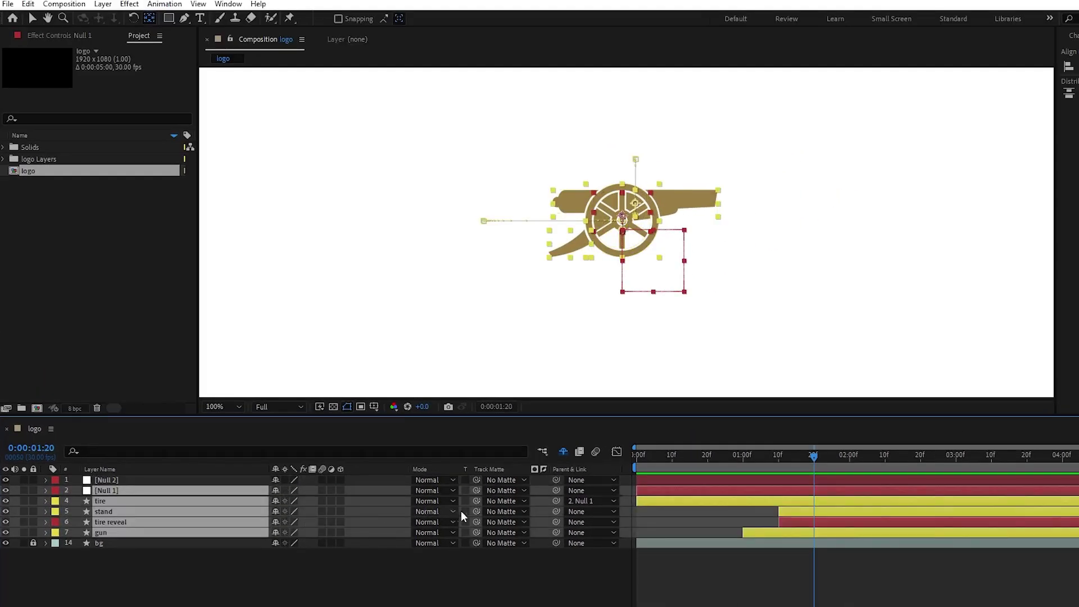
pyautogui.moveTo(555, 490); pyautogui.dragTo(197, 484)
pyautogui.click(199, 481)
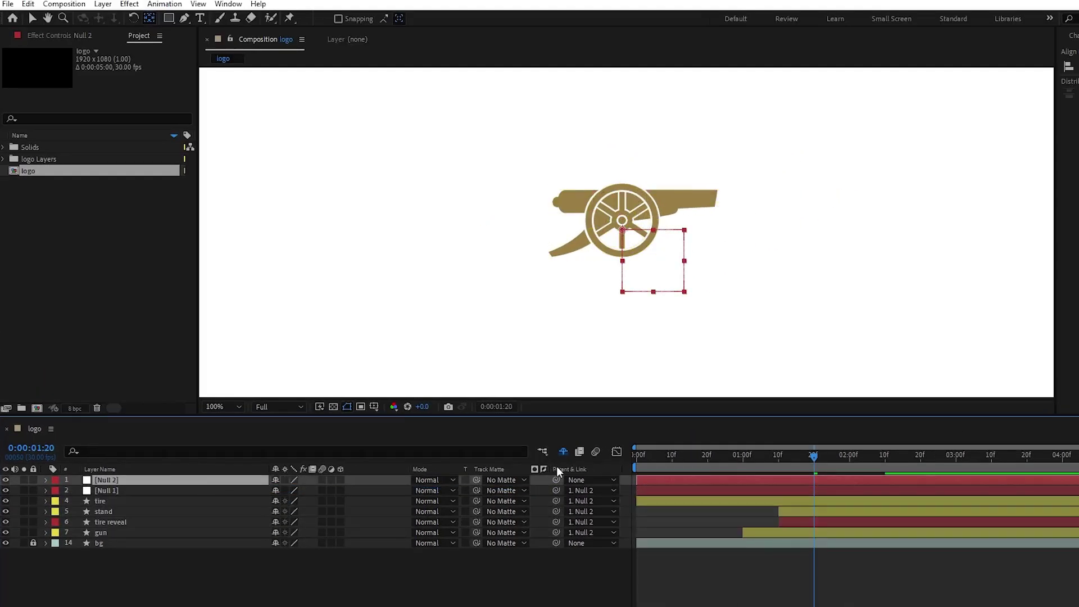
# Step: Keyframe Null 2's Position from 960, 540 at 0:00:01:20 to 924, 540 at 0:00:02:00, matching the gun's rotation keyframes
pyautogui.click(831, 535)
pyautogui.press('u')
pyautogui.click(851, 456)
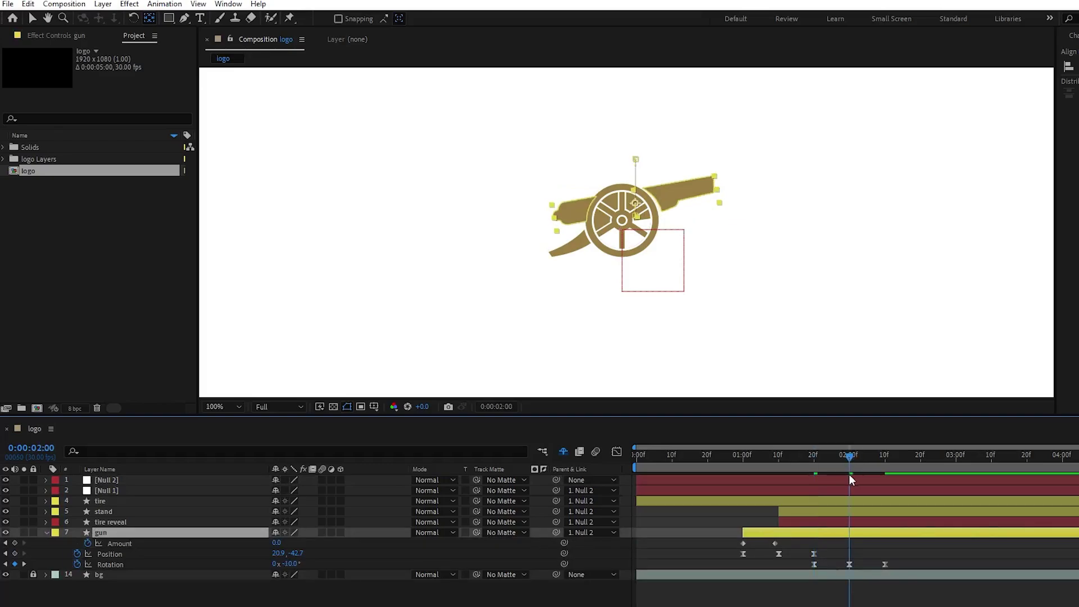
pyautogui.click(849, 478)
pyautogui.press('p')
pyautogui.click(77, 491)
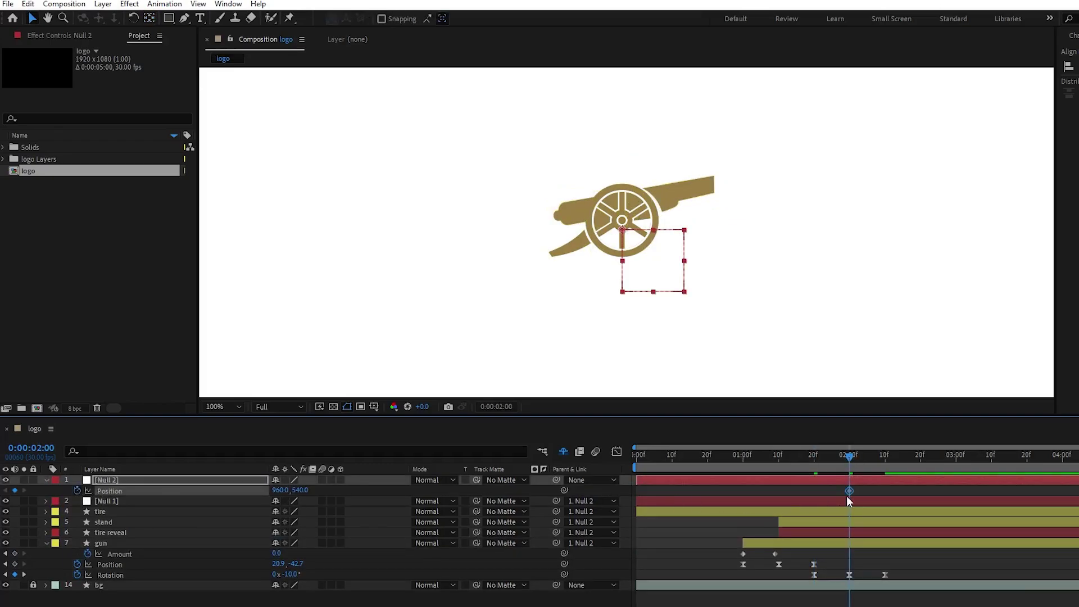
pyautogui.moveTo(821, 494); pyautogui.dragTo(810, 492)
pyautogui.moveTo(277, 490); pyautogui.dragTo(256, 490)
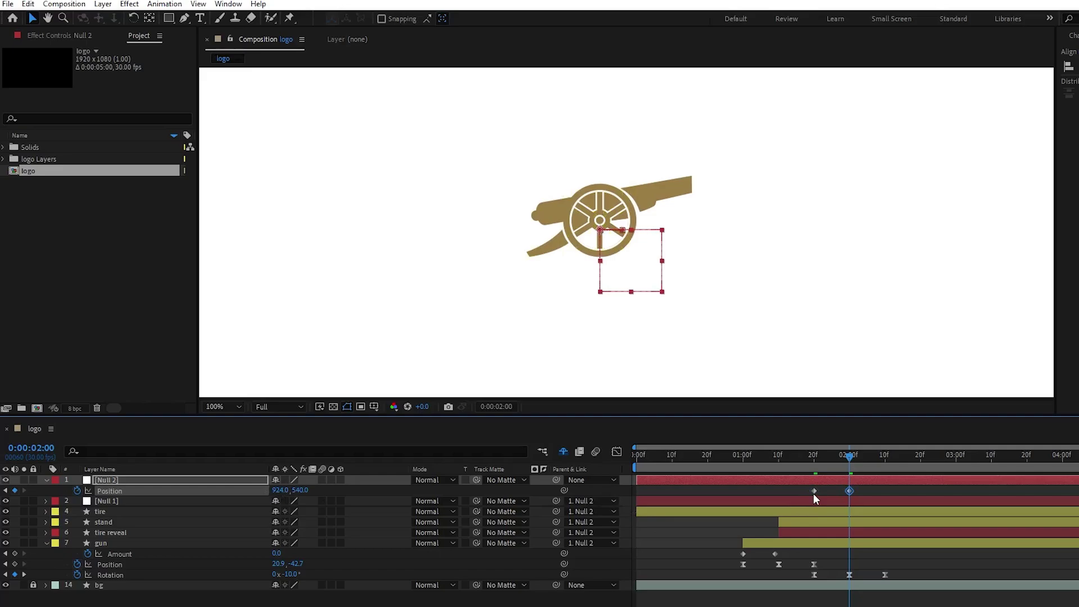
# Step: Copy Null 2's first Position keyframe to 0:00:02:10 and apply Easy Ease to all three keyframes
pyautogui.click(814, 493)
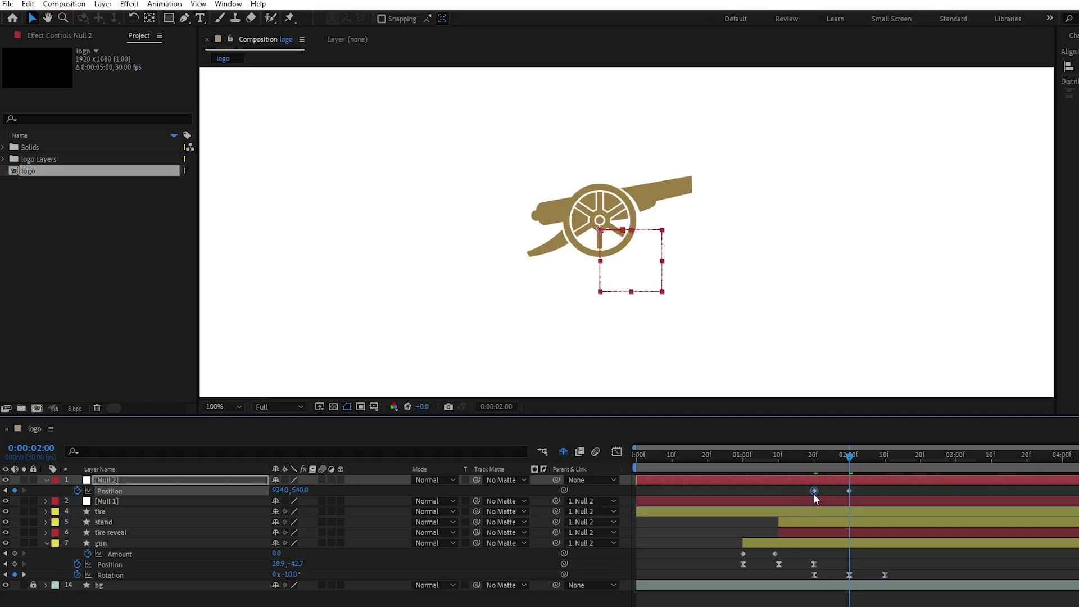
pyautogui.click(887, 456)
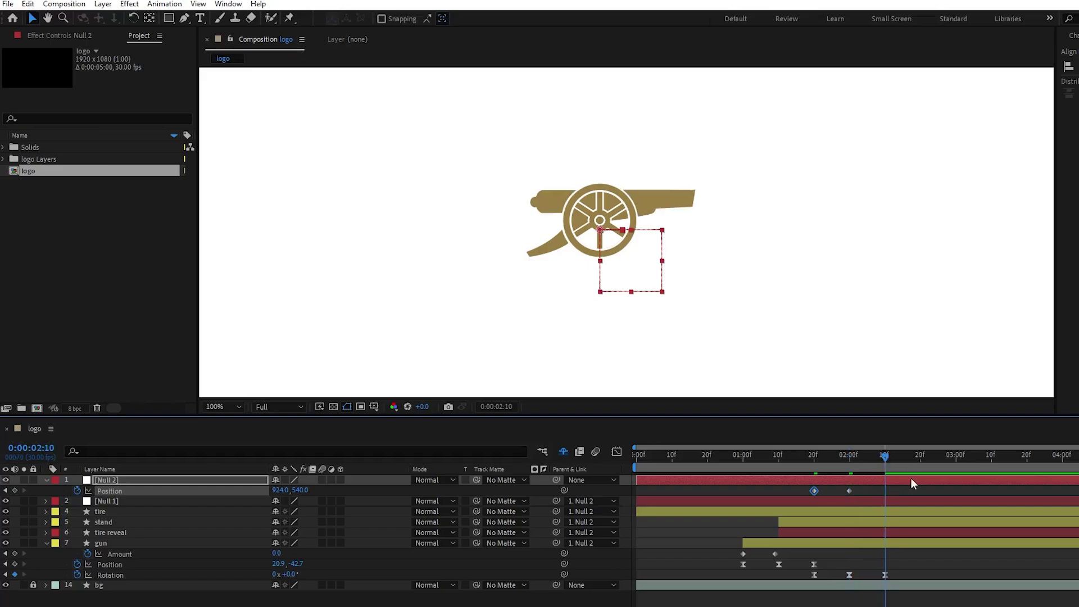
pyautogui.hotkey('ctrl', 'v')
pyautogui.moveTo(913, 492); pyautogui.dragTo(790, 503)
pyautogui.press('F9')
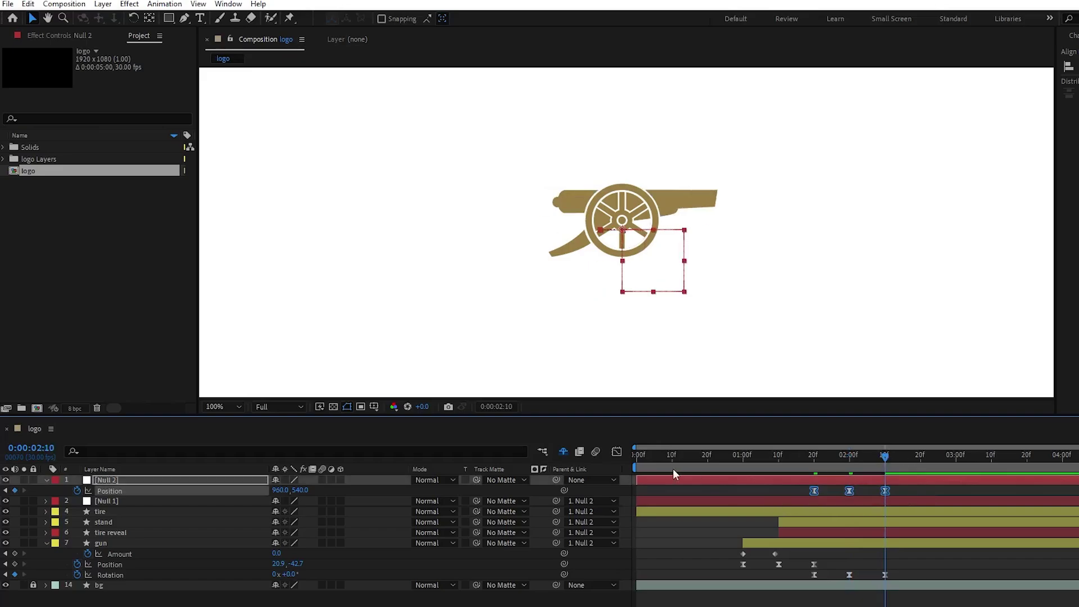
# Step: Sharpen the easing of Null 2's Position keyframes in the speed graph and preview the animation
pyautogui.click(617, 452)
pyautogui.moveTo(844, 596); pyautogui.dragTo(824, 598)
pyautogui.moveTo(820, 597); pyautogui.dragTo(854, 596)
pyautogui.click(617, 451)
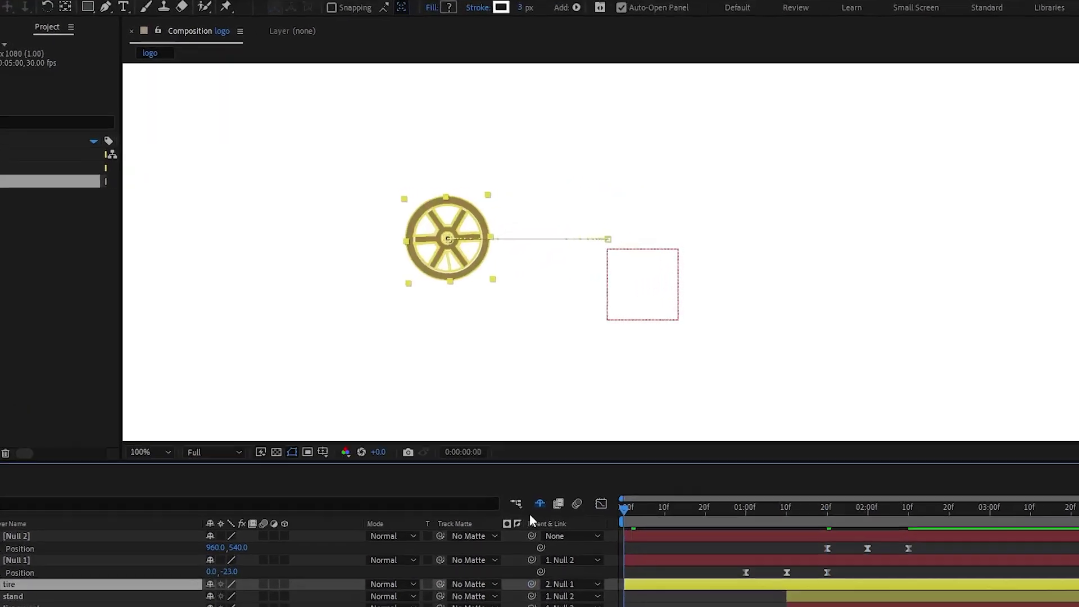
pyautogui.press('space')
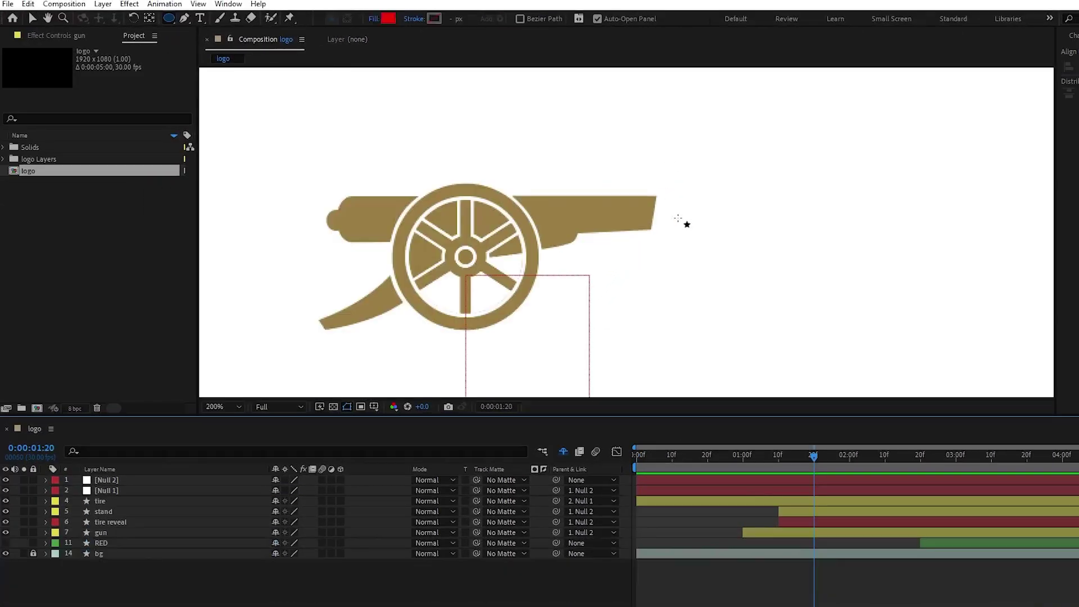
# Step: Draw a red circle at the gun's muzzle, place its layer below gun and centre its anchor point
pyautogui.moveTo(682, 180)
pyautogui.mouseDown()
pyautogui.moveTo(725, 224)
pyautogui.moveTo(654, 211)
pyautogui.mouseUp()
pyautogui.press('v')
pyautogui.click(45, 479)
pyautogui.moveTo(146, 480); pyautogui.dragTo(198, 537)
pyautogui.hotkey('ctrl', 'alt', 'Home')
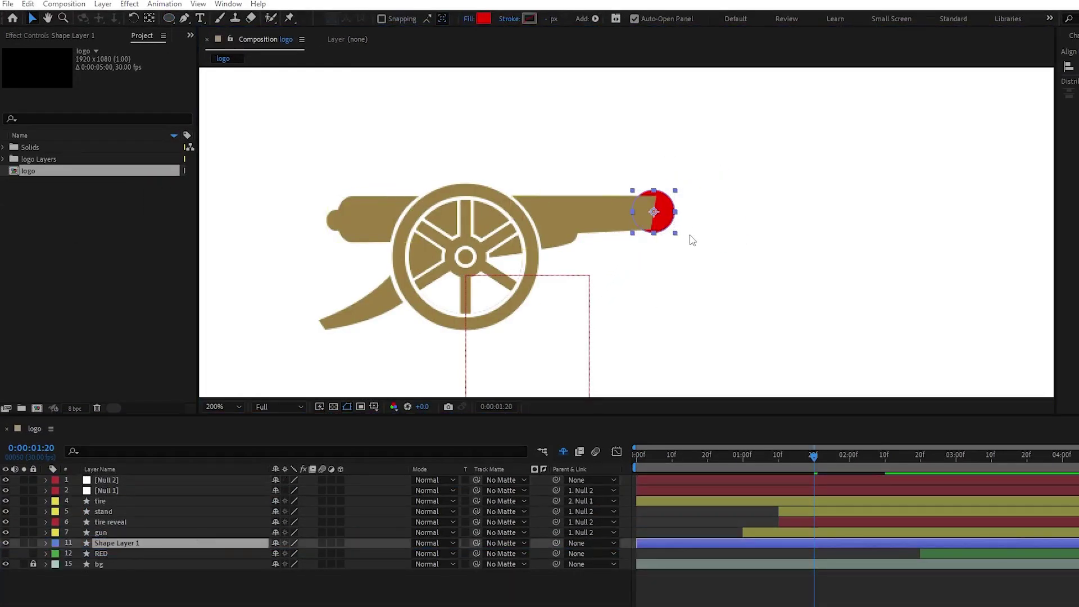
# Step: Scale the red circle down to 76.8% and move it inside the barrel's end so the gun hides it
pyautogui.click(686, 239)
pyautogui.click(667, 225)
pyautogui.moveTo(674, 232); pyautogui.dragTo(646, 223)
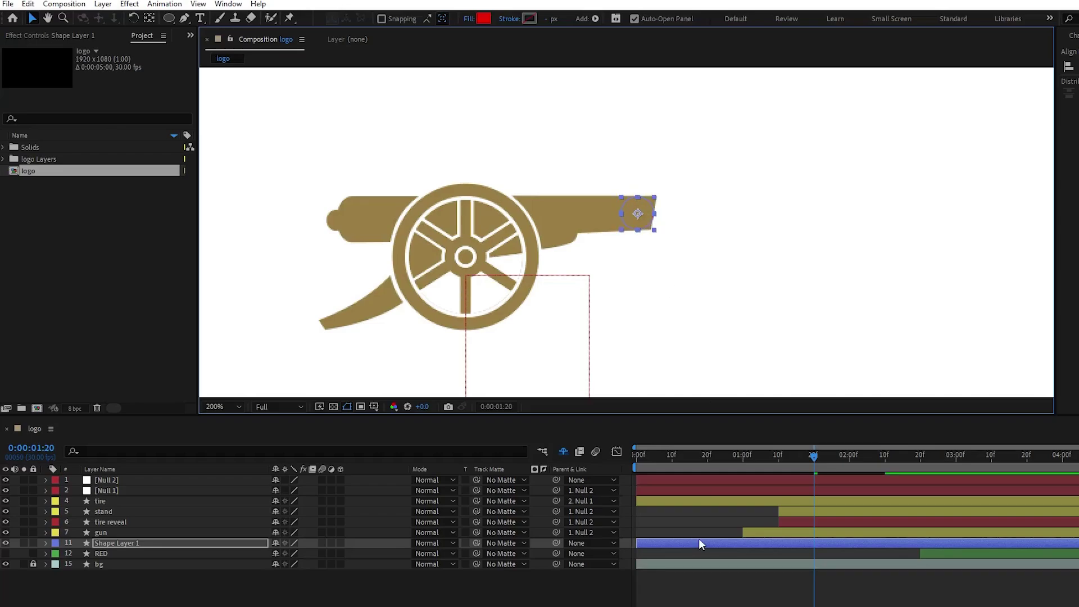
# Step: Start the circle's layer at 0:00:01:20, fit the composition in view and add a Position keyframe there
pyautogui.moveTo(638, 543); pyautogui.dragTo(814, 543)
pyautogui.hotkey('shift', '/')
pyautogui.press('p')
pyautogui.click(76, 554)
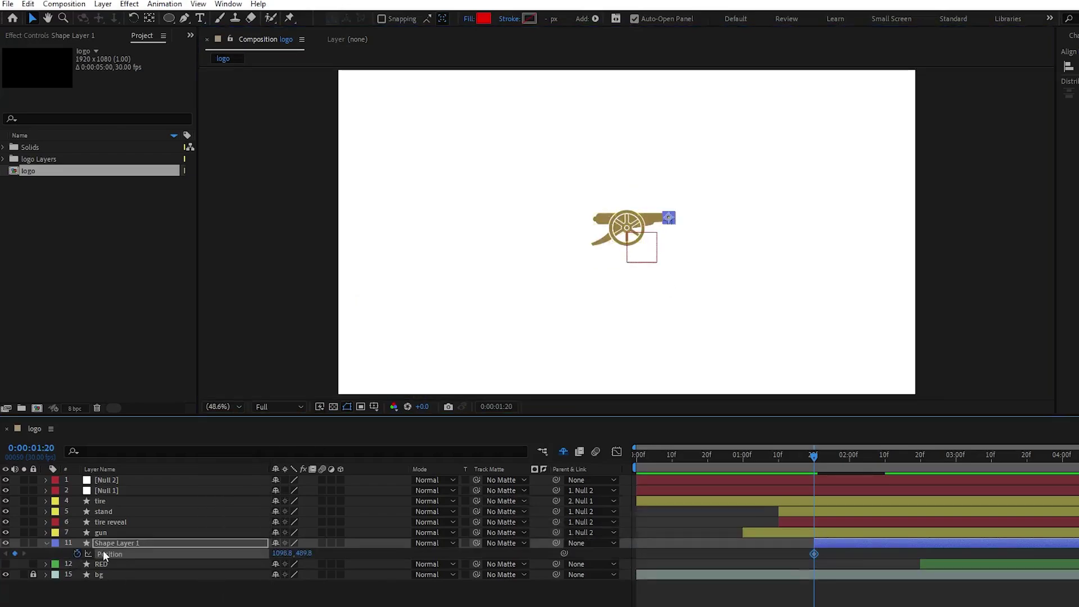
# Step: Keyframe the circle's Position to 1320.9, 364.3 at 0:00:02:01 and its Scale from 76.8% at about 0:00:01:26 to 9317%
pyautogui.hotkey('alt', 'shift', 's')
pyautogui.moveTo(813, 455); pyautogui.dragTo(854, 466)
pyautogui.moveTo(668, 217); pyautogui.dragTo(735, 180)
pyautogui.moveTo(814, 564); pyautogui.dragTo(835, 565)
pyautogui.moveTo(292, 564); pyautogui.dragTo(770, 443)
# Step: Copy the circle's 76.8% Scale keyframe to 0:00:02:07
pyautogui.moveTo(855, 461); pyautogui.dragTo(873, 461)
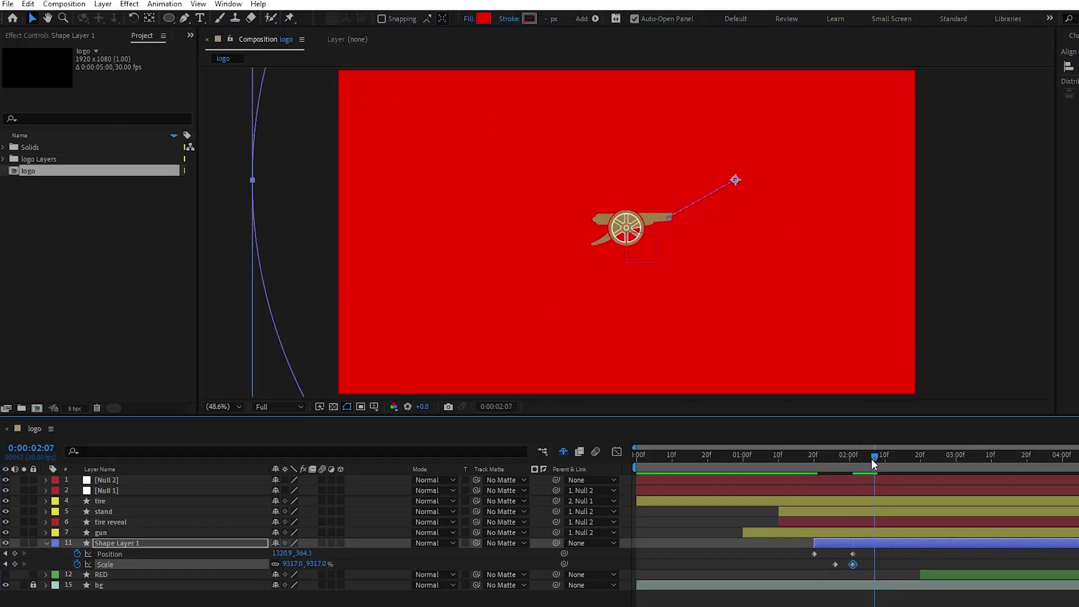
pyautogui.click(835, 565)
pyautogui.hotkey('ctrl', 'c')
pyautogui.hotkey('ctrl', 'v')
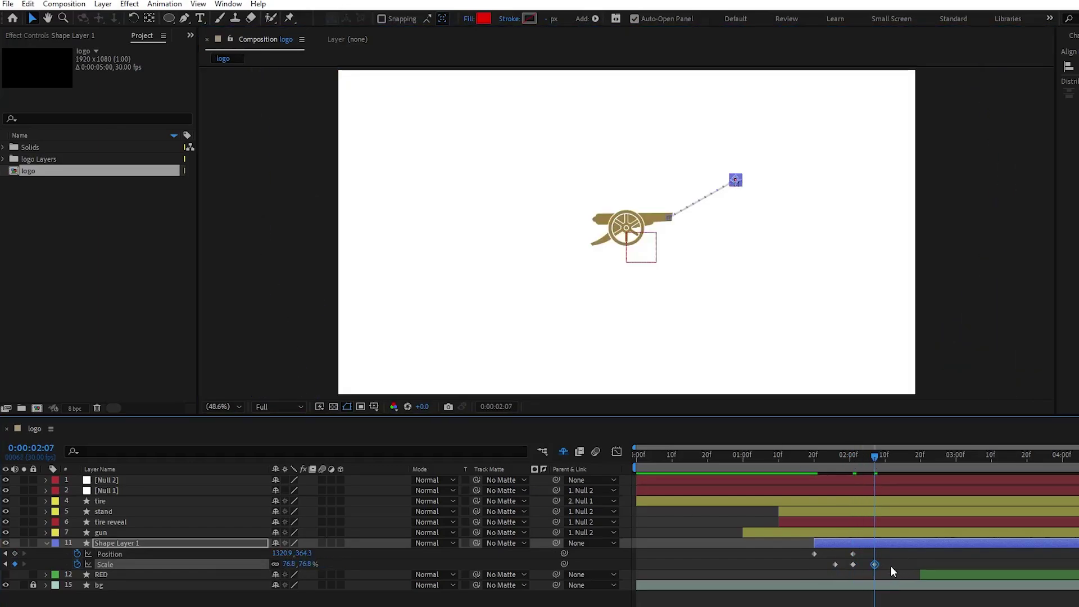
# Step: Apply Easy Ease to the circle's Position keyframes and sharpen their speed graph
pyautogui.moveTo(862, 550); pyautogui.dragTo(799, 556)
pyautogui.press('F9')
pyautogui.hotkey('shift', 'F3')
pyautogui.moveTo(846, 596); pyautogui.dragTo(820, 596)
pyautogui.moveTo(820, 596); pyautogui.dragTo(856, 565)
pyautogui.click(616, 452)
# Step: Apply Easy Ease to the circle's Scale keyframes and shape their speed graph into sharp peaks
pyautogui.moveTo(883, 566); pyautogui.dragTo(798, 568)
pyautogui.press('F9')
pyautogui.hotkey('shift', 'F3')
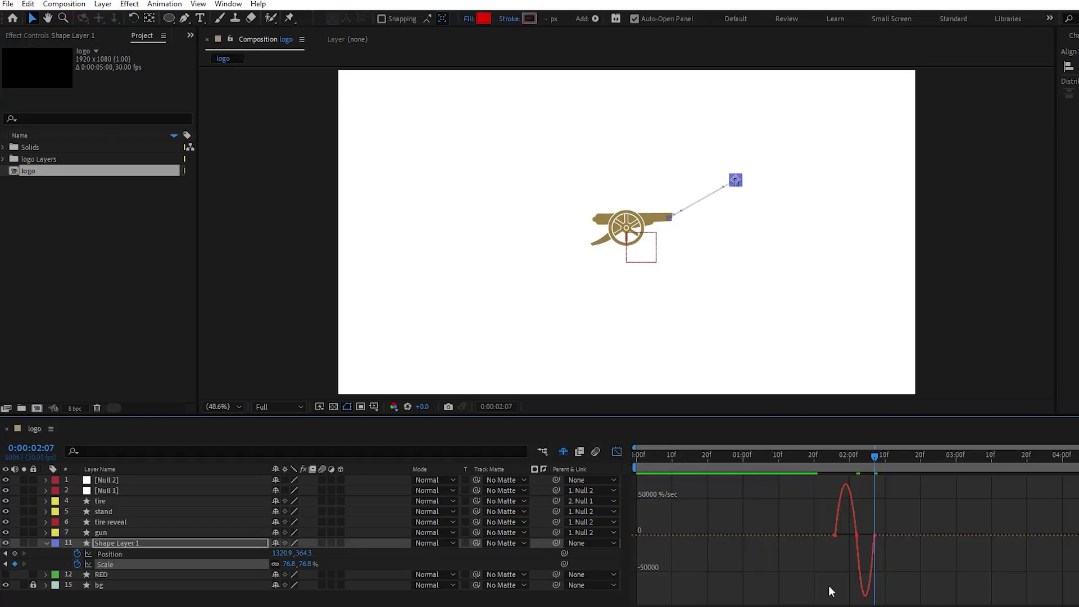
pyautogui.moveTo(849, 534)
pyautogui.mouseDown()
pyautogui.moveTo(836, 535)
pyautogui.moveTo(870, 569)
pyautogui.moveTo(861, 552)
pyautogui.mouseUp()
pyautogui.click(858, 572)
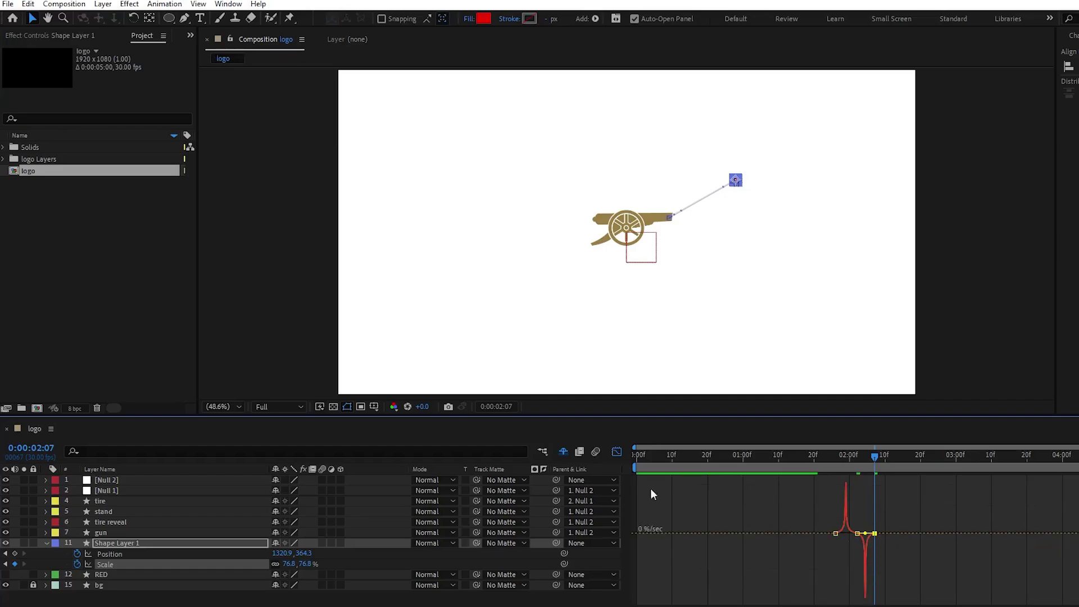
pyautogui.click(616, 451)
# Step: Trim the circle's layer to end at 0:00:02:07 and start the RED layer at 0:00:02:02
pyautogui.hotkey('alt', ']')
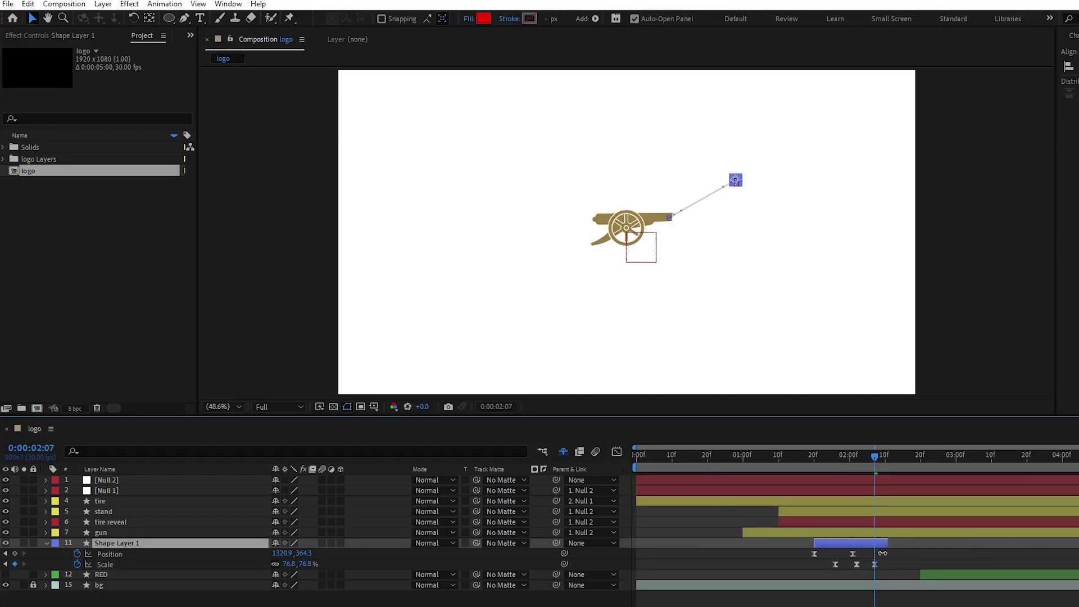
pyautogui.moveTo(920, 576); pyautogui.dragTo(856, 579)
pyautogui.moveTo(854, 454); pyautogui.dragTo(857, 453)
pyautogui.click(46, 543)
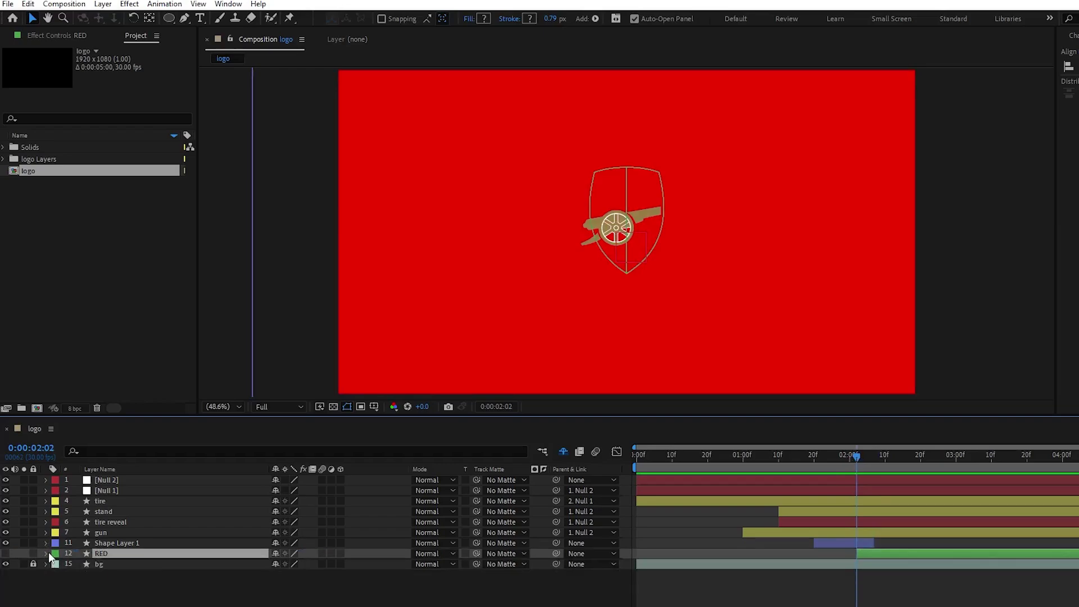
# Step: Add Offset Paths to the RED layer and keyframe its Amount at 0 at 0:00:02:02
pyautogui.click(47, 553)
pyautogui.click(402, 564)
pyautogui.click(483, 496)
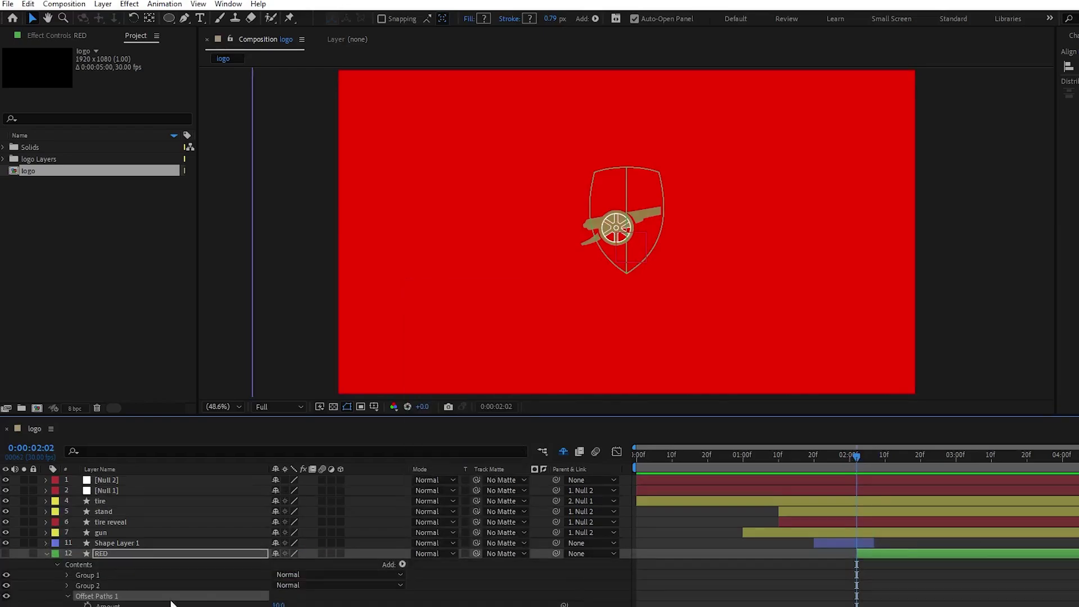
pyautogui.write('0')
pyautogui.press('Return')
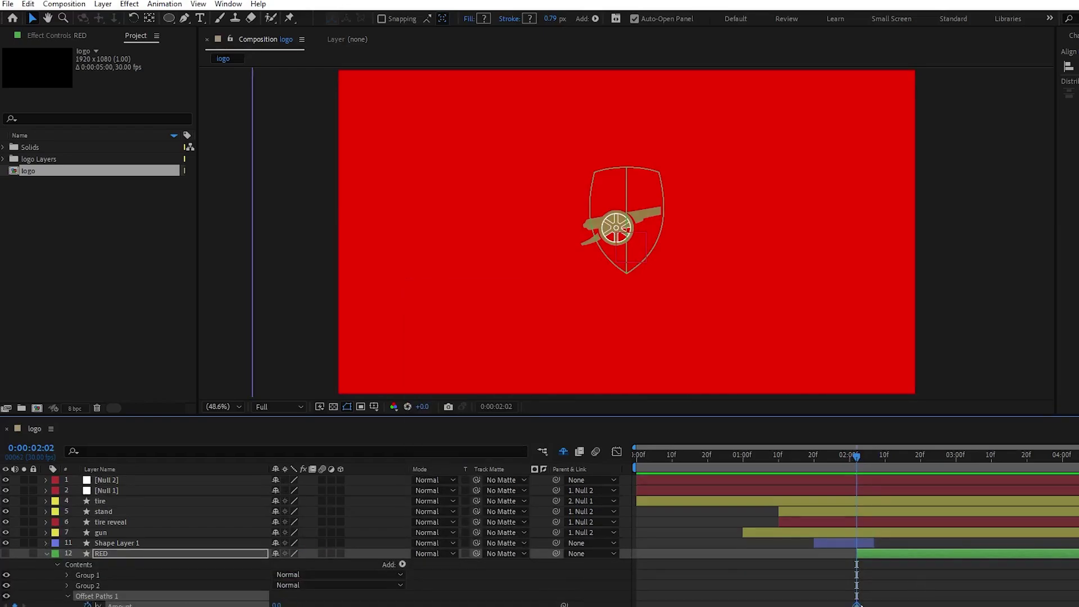
# Step: Move RED's zero Amount keyframe to about 0:00:02:08, keyframe a negative Amount at 0:00:02:02 and make the layer visible
pyautogui.moveTo(856, 605); pyautogui.dragTo(865, 606)
pyautogui.click(15, 605)
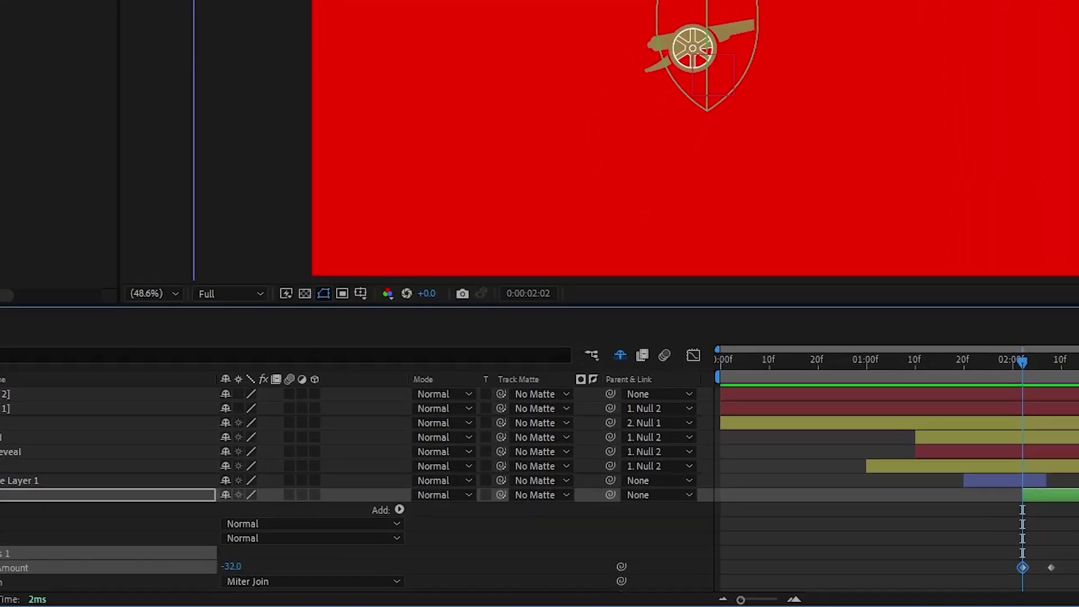
pyautogui.click(6, 543)
pyautogui.moveTo(278, 605); pyautogui.dragTo(291, 606)
pyautogui.moveTo(252, 565); pyautogui.dragTo(155, 568)
pyautogui.click(46, 556)
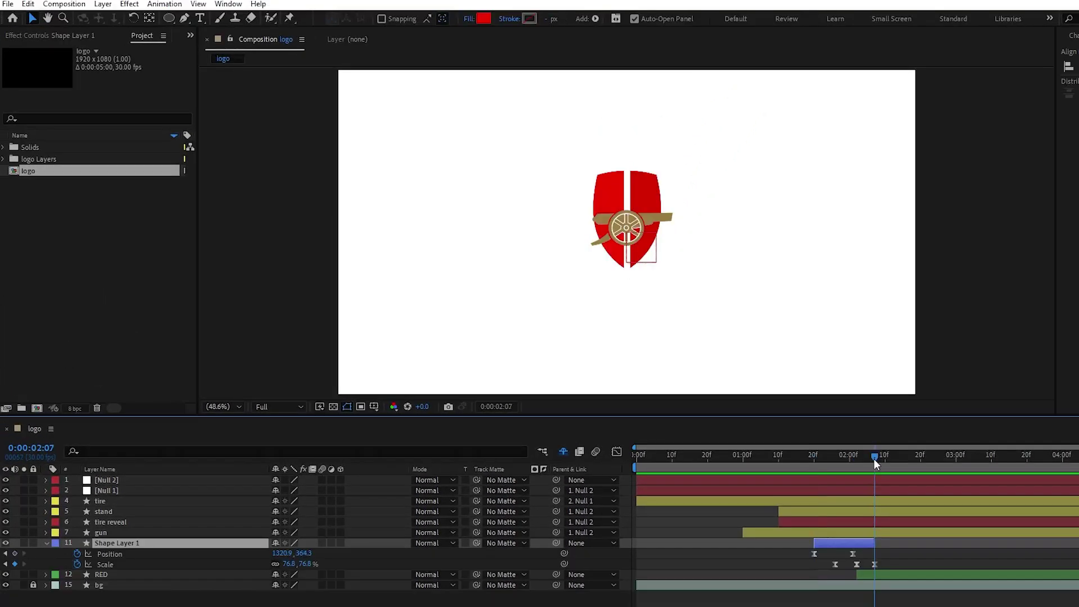
# Step: Move the circle to 903.3, 434.2 over the shield at 0:00:02:06 and curve its motion path at the outer point
pyautogui.moveTo(874, 458); pyautogui.dragTo(871, 458)
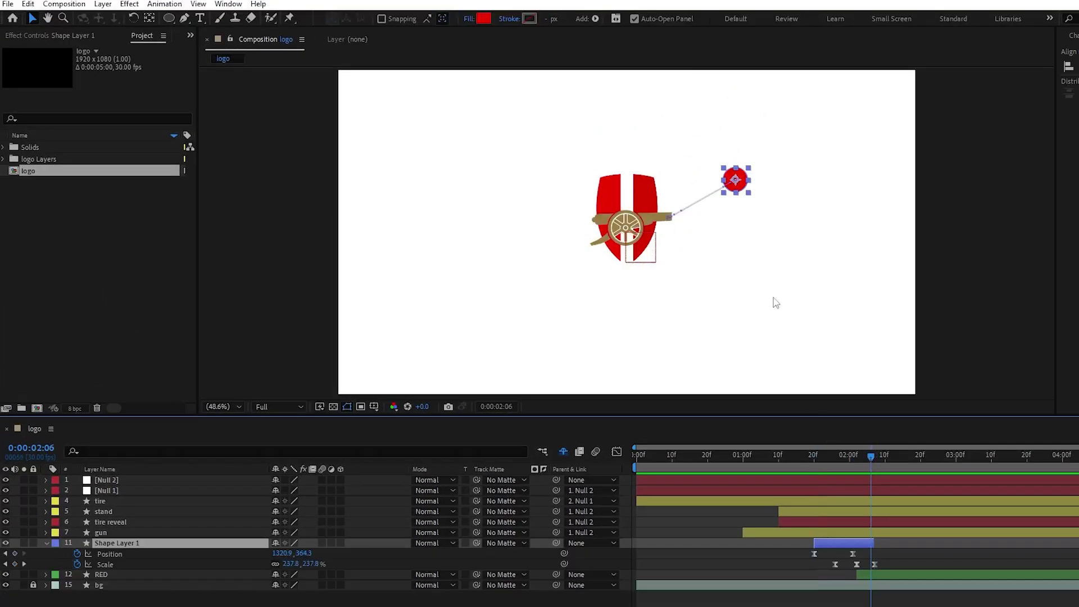
pyautogui.moveTo(735, 180); pyautogui.dragTo(607, 200)
pyautogui.press('g')
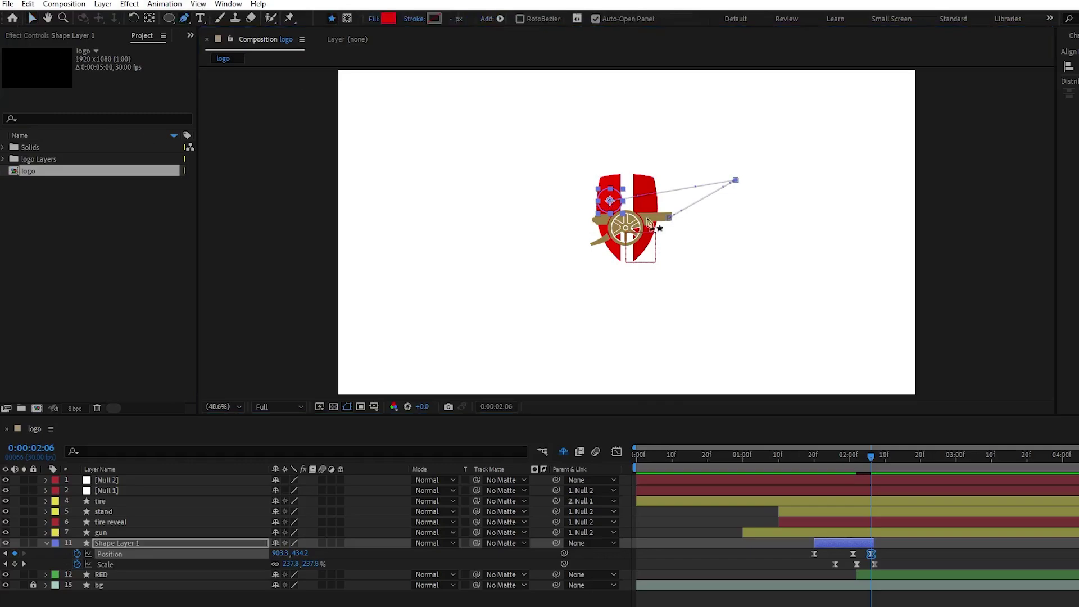
pyautogui.moveTo(735, 179); pyautogui.dragTo(697, 147)
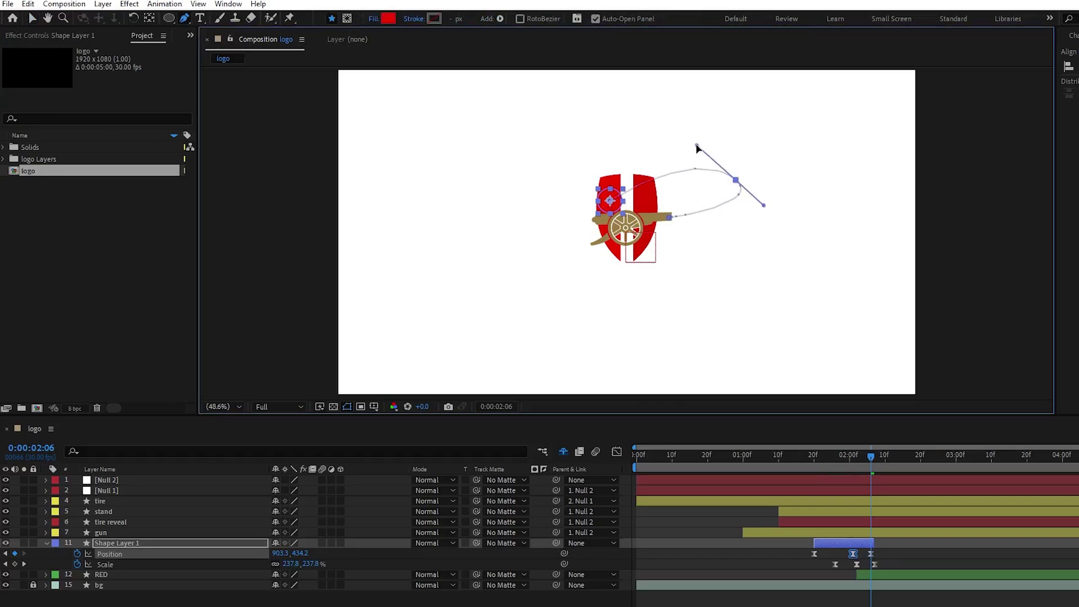
pyautogui.click(46, 543)
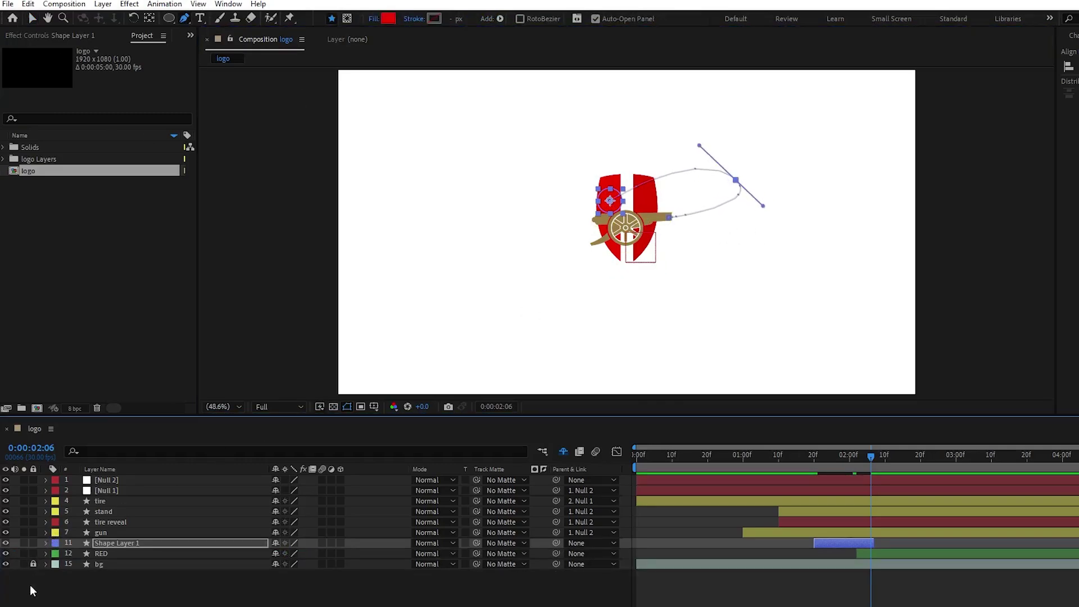
# Step: Preview the whole animation from the start
pyautogui.press('Home')
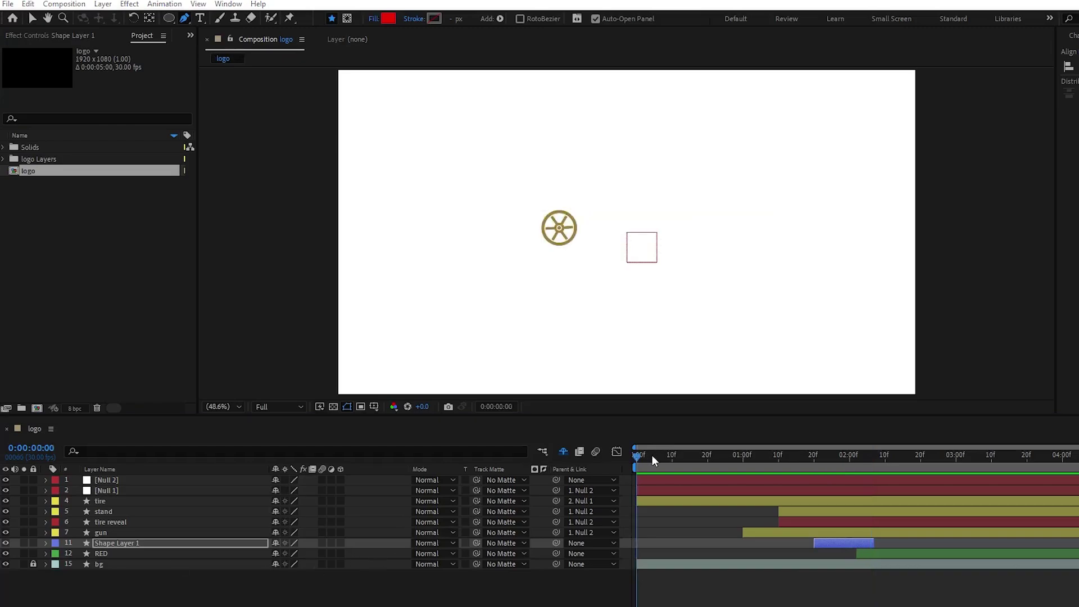
pyautogui.press('space')
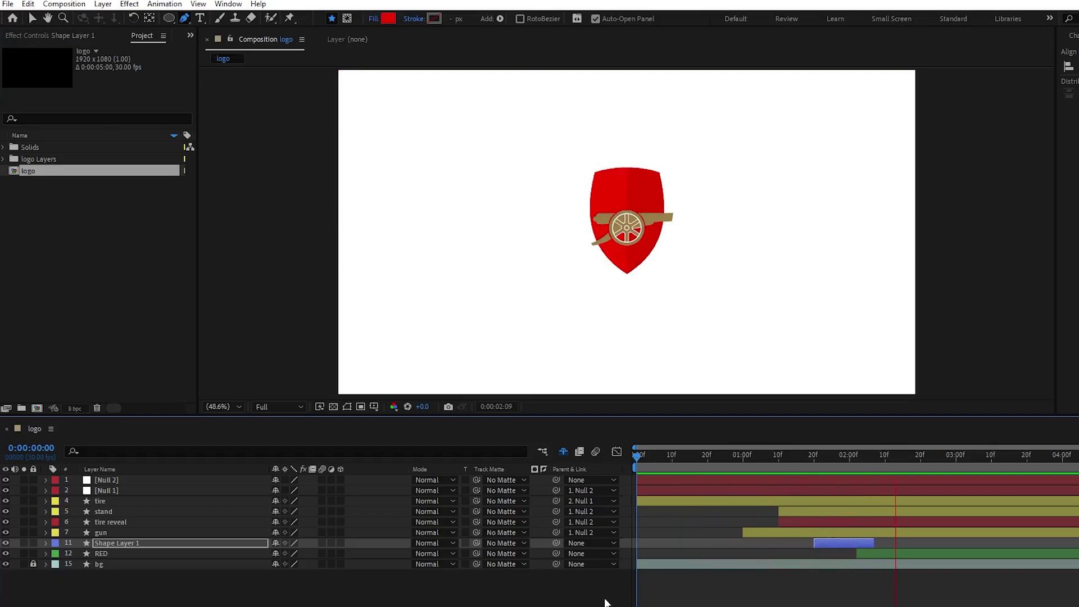
pyautogui.press('space')
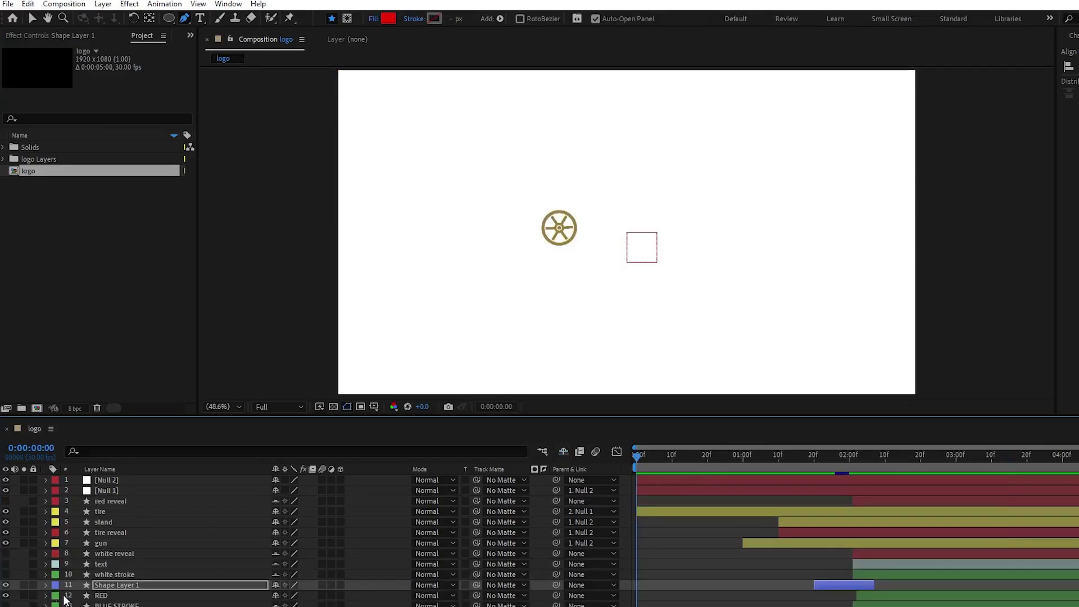
# Step: Make BLUE STROKE visible among the unhidden layers, hide the shy layers again and start BLUE STROKE at 0:00:02:10
pyautogui.click(116, 603)
pyautogui.click(563, 451)
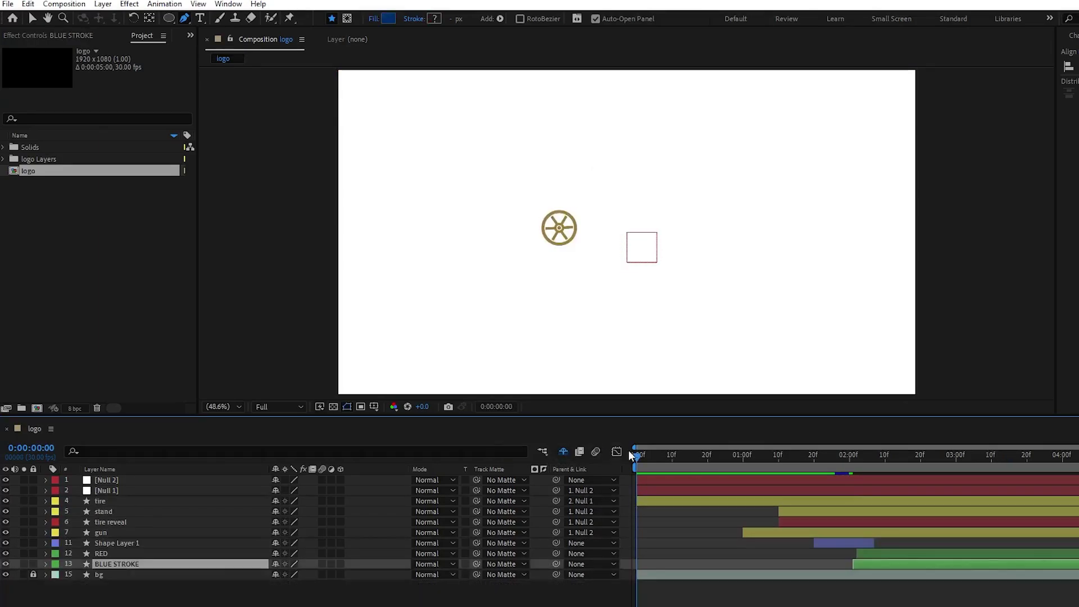
pyautogui.moveTo(848, 458); pyautogui.dragTo(885, 456)
# Step: Add Offset Paths to the BLUE STROKE layer and keyframe its Amount at 0 at 0:00:02:10
pyautogui.click(45, 564)
pyautogui.click(402, 574)
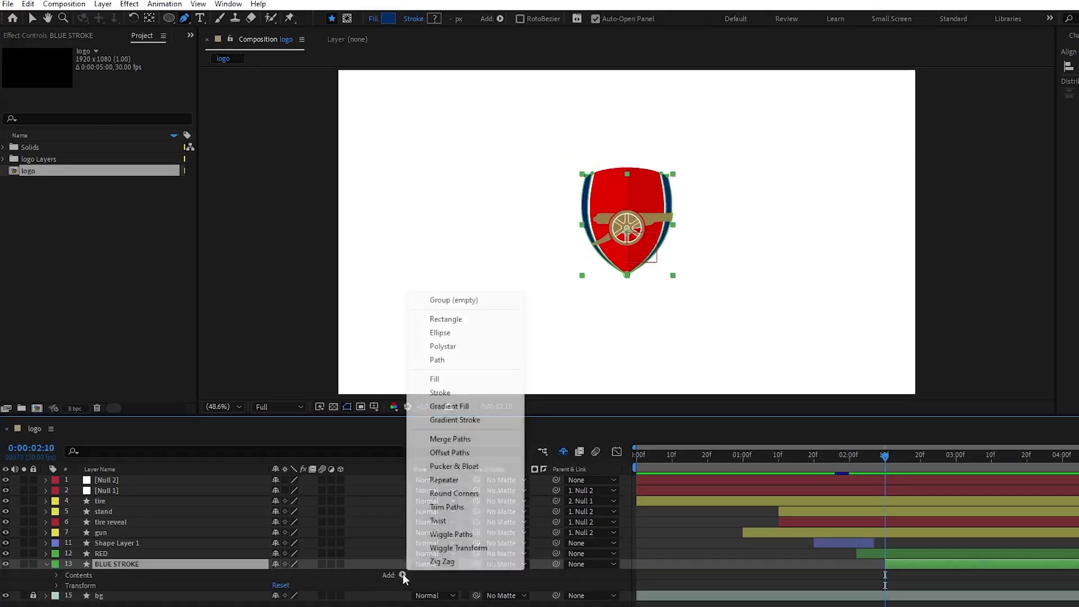
pyautogui.click(449, 452)
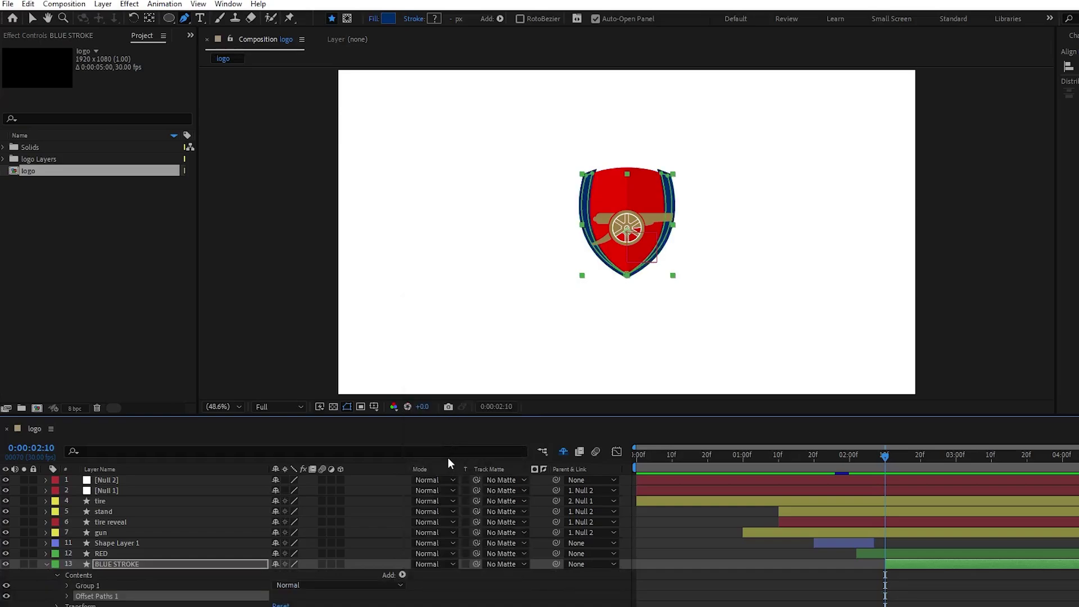
pyautogui.click(66, 596)
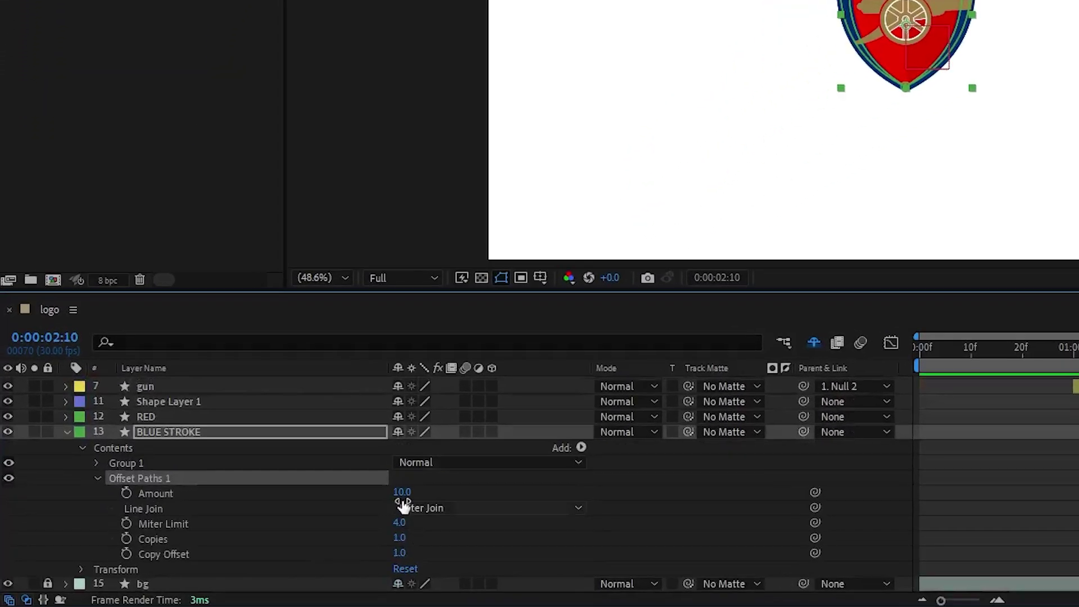
pyautogui.click(279, 606)
pyautogui.press('Return')
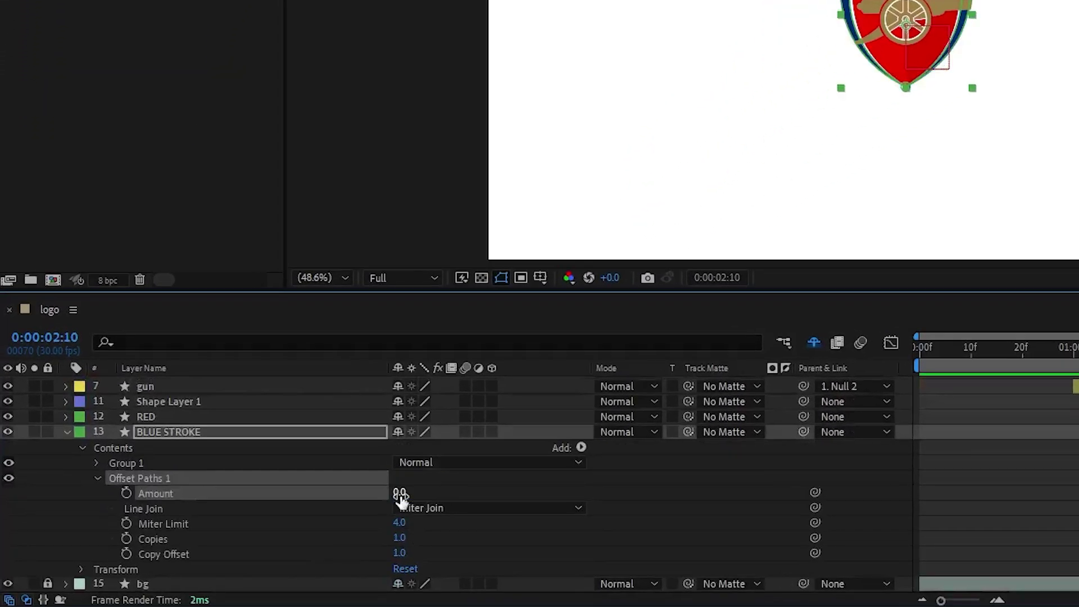
pyautogui.click(126, 493)
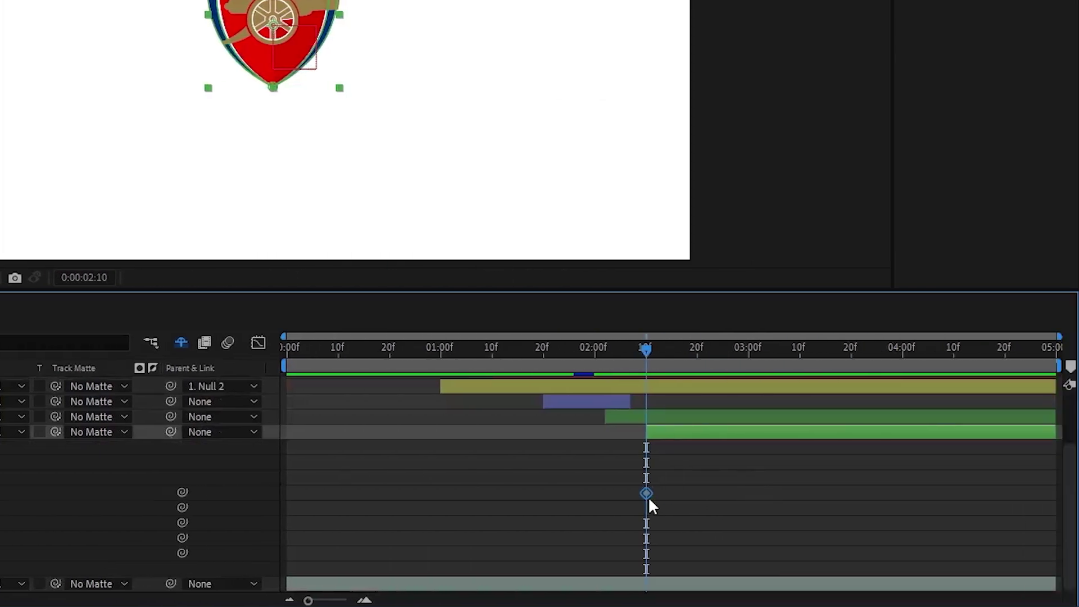
# Step: Move BLUE STROKE's zero Amount keyframe to about 0:00:02:16 and keyframe a negative Amount at 0:00:02:10
pyautogui.moveTo(649, 499); pyautogui.dragTo(680, 492)
pyautogui.moveTo(186, 493); pyautogui.dragTo(170, 495)
pyautogui.click(45, 512)
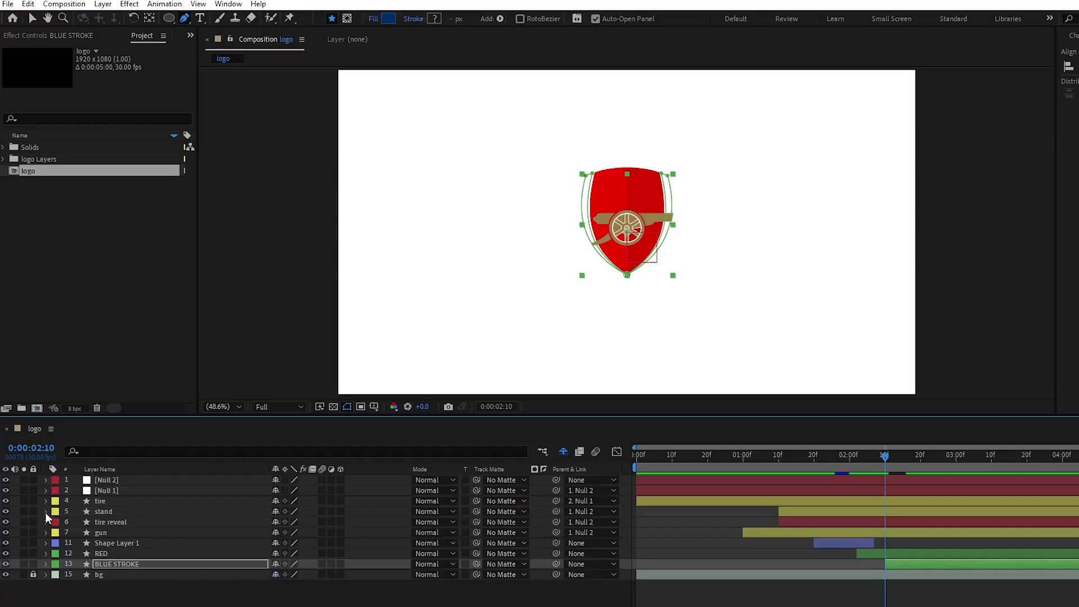
# Step: Create a null object starting at 0:00:02:10 directly above BLUE STROKE and parent BLUE STROKE to it
pyautogui.click(131, 601)
pyautogui.rightClick(480, 601)
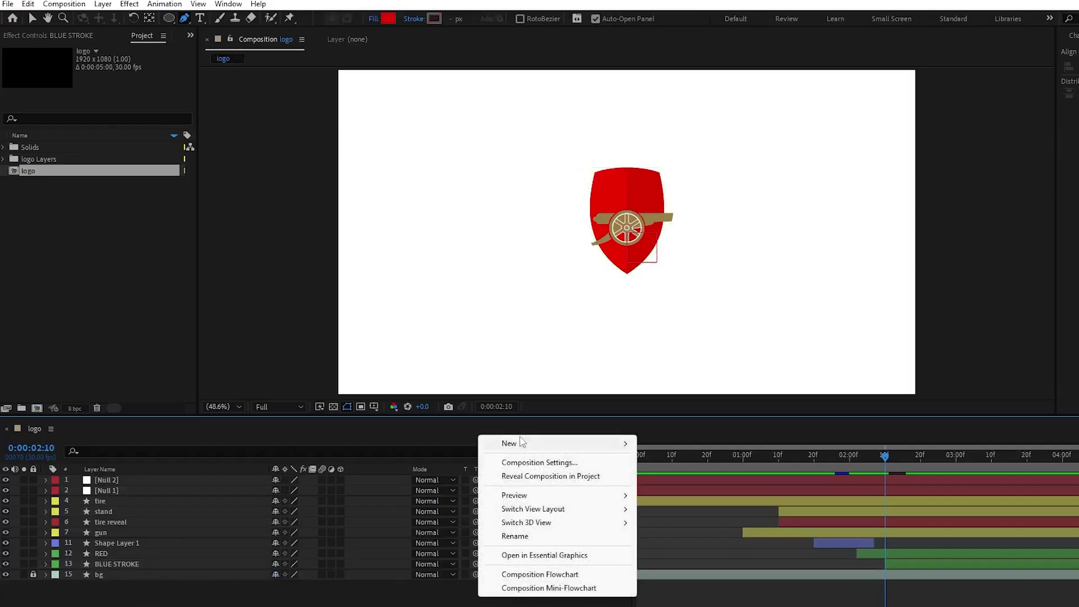
pyautogui.moveTo(506, 443)
pyautogui.click(674, 516)
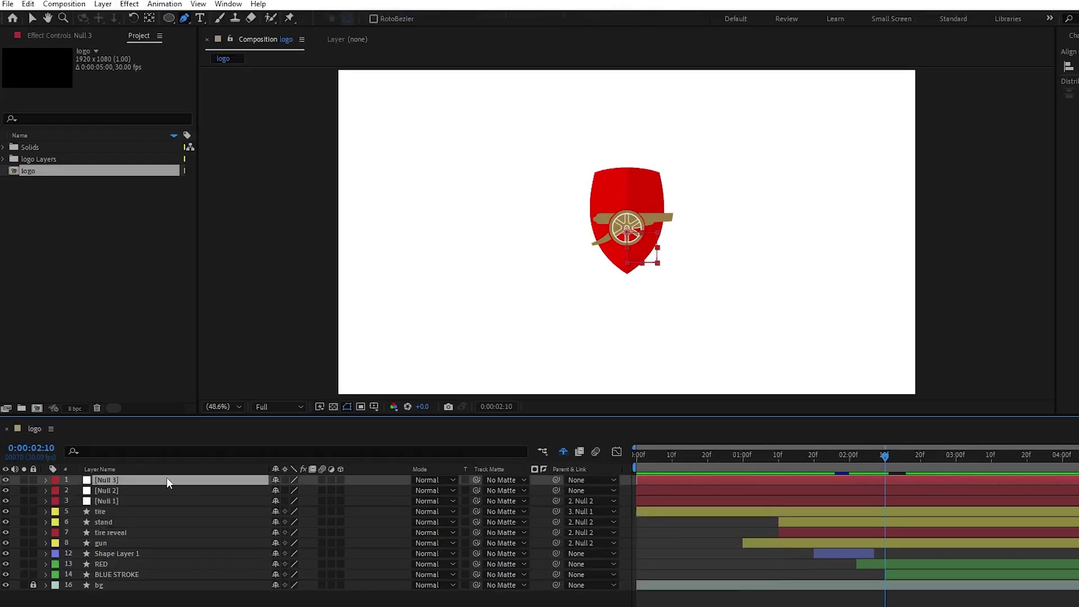
pyautogui.moveTo(166, 479); pyautogui.dragTo(166, 568)
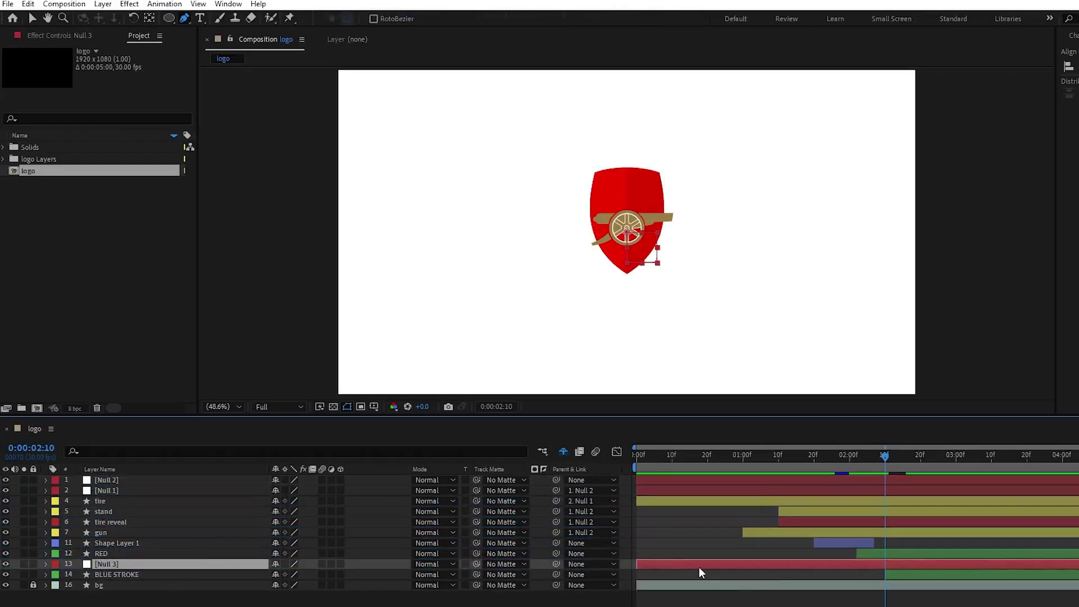
pyautogui.moveTo(636, 568); pyautogui.dragTo(884, 588)
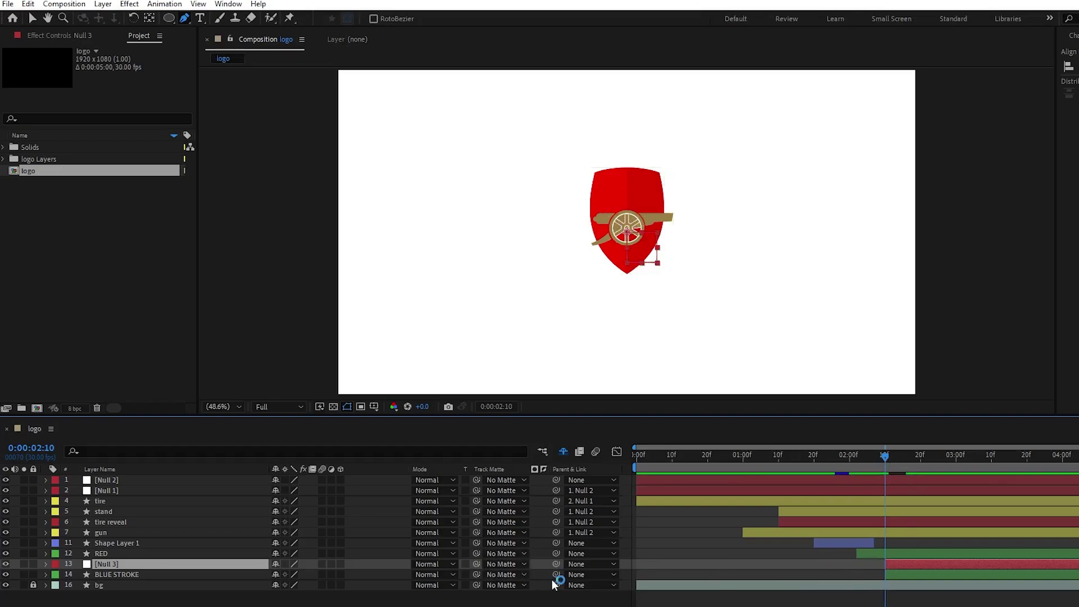
pyautogui.moveTo(555, 574); pyautogui.dragTo(206, 565)
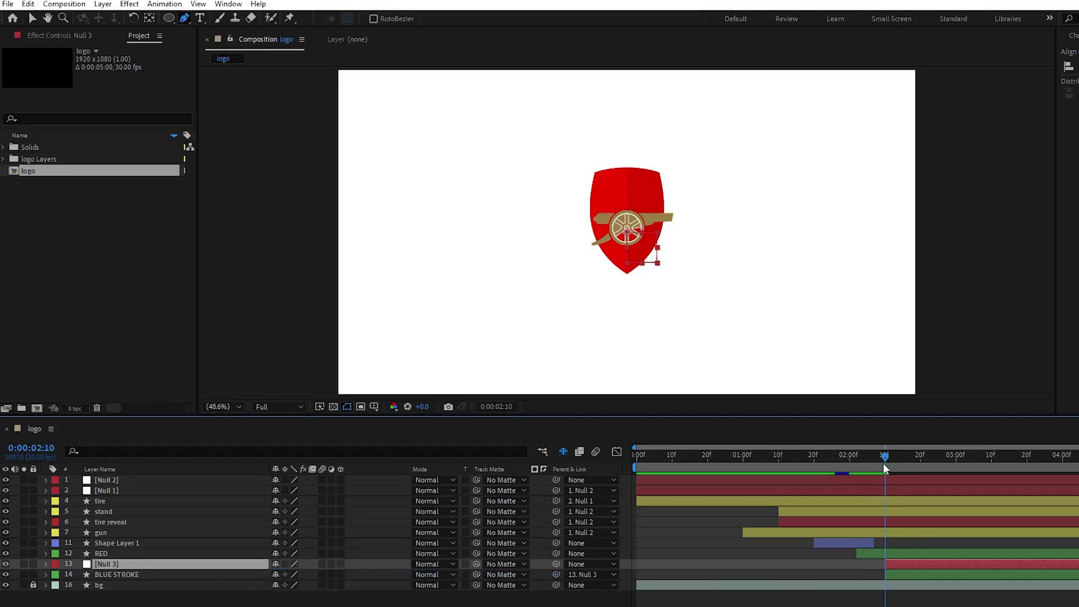
# Step: Keyframe Null 3's Scale at 100% at 0:00:02:18 and at 155% at 0:00:02:10
pyautogui.moveTo(884, 466); pyautogui.dragTo(912, 456)
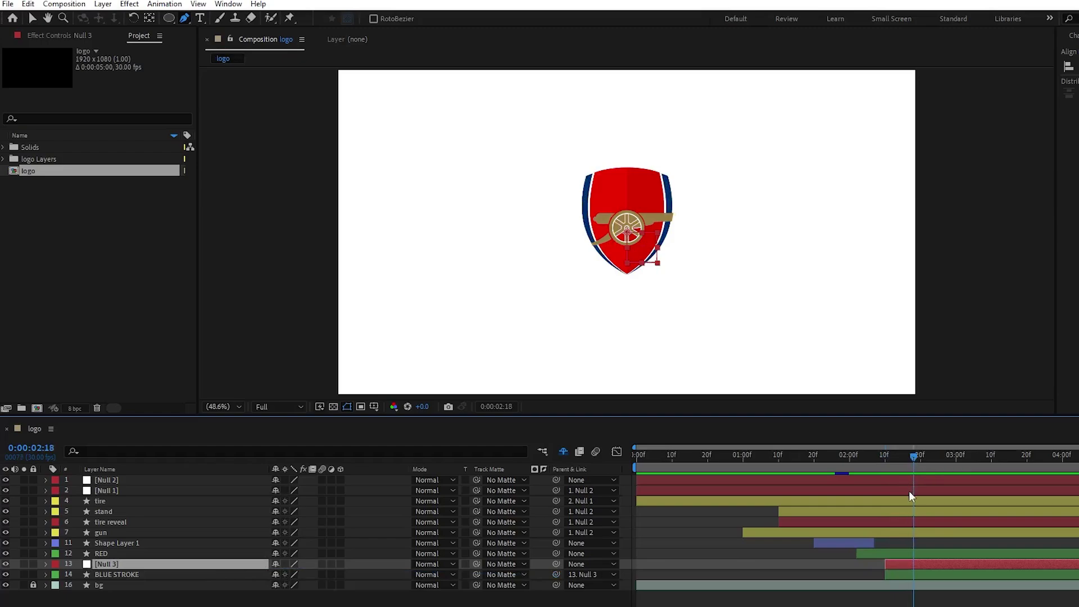
pyautogui.press('s')
pyautogui.click(78, 574)
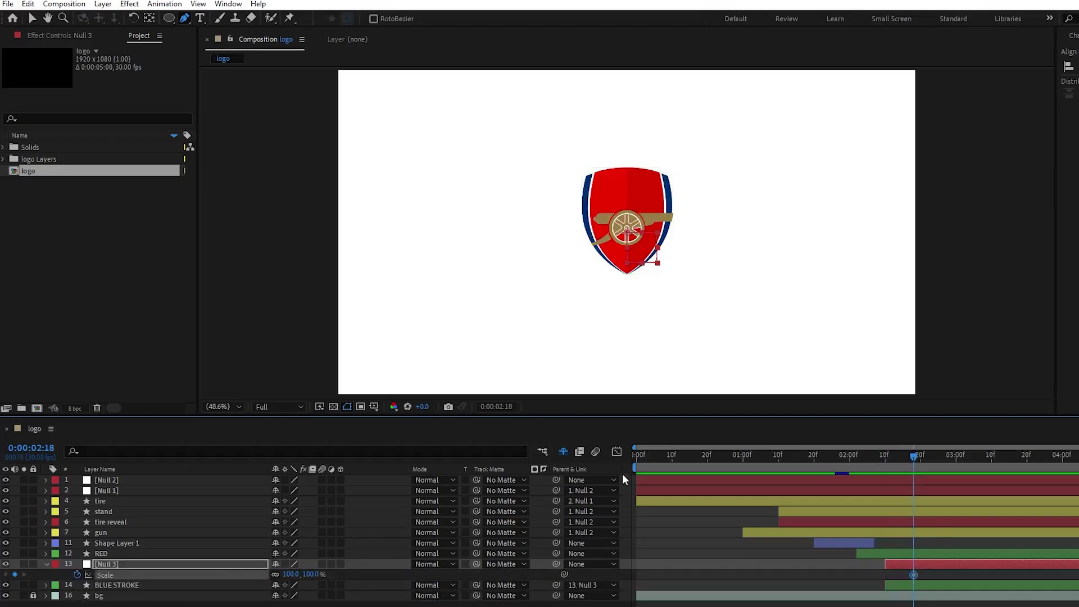
pyautogui.click(886, 455)
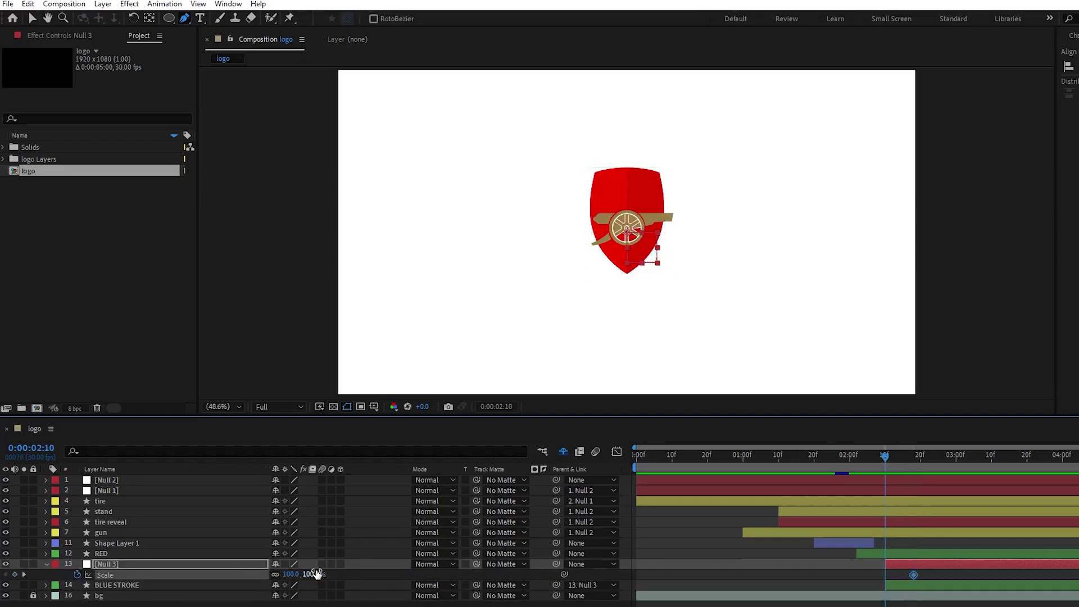
pyautogui.moveTo(319, 574); pyautogui.dragTo(899, 512)
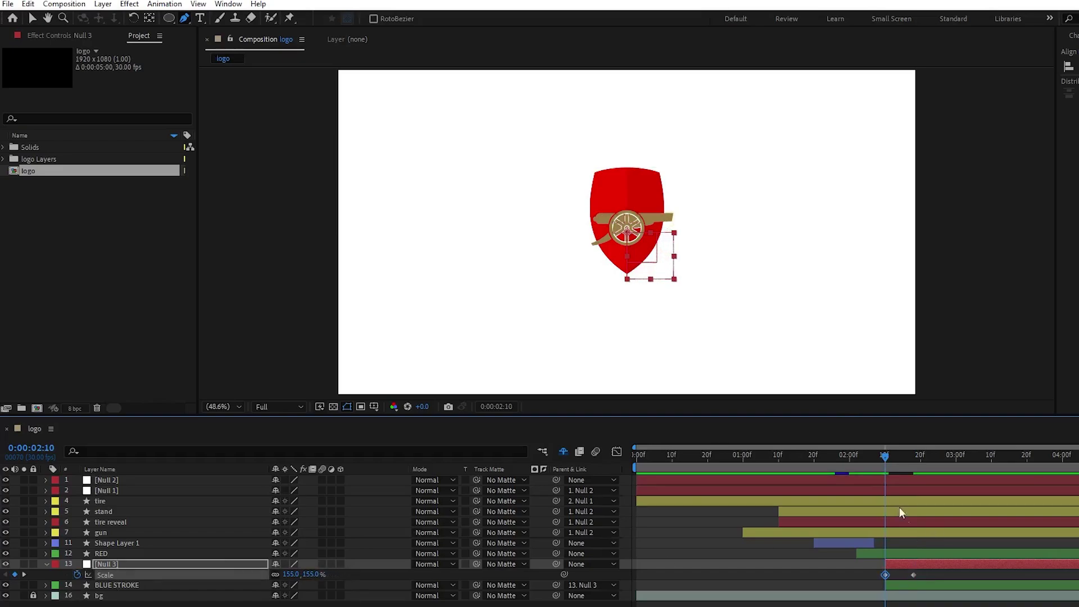
# Step: Easy-ease Null 3's two Scale keyframes and shape their speed graph into a steep peak at the middle
pyautogui.moveTo(886, 462); pyautogui.dragTo(892, 460)
pyautogui.moveTo(930, 573); pyautogui.dragTo(860, 580)
pyautogui.press('F9')
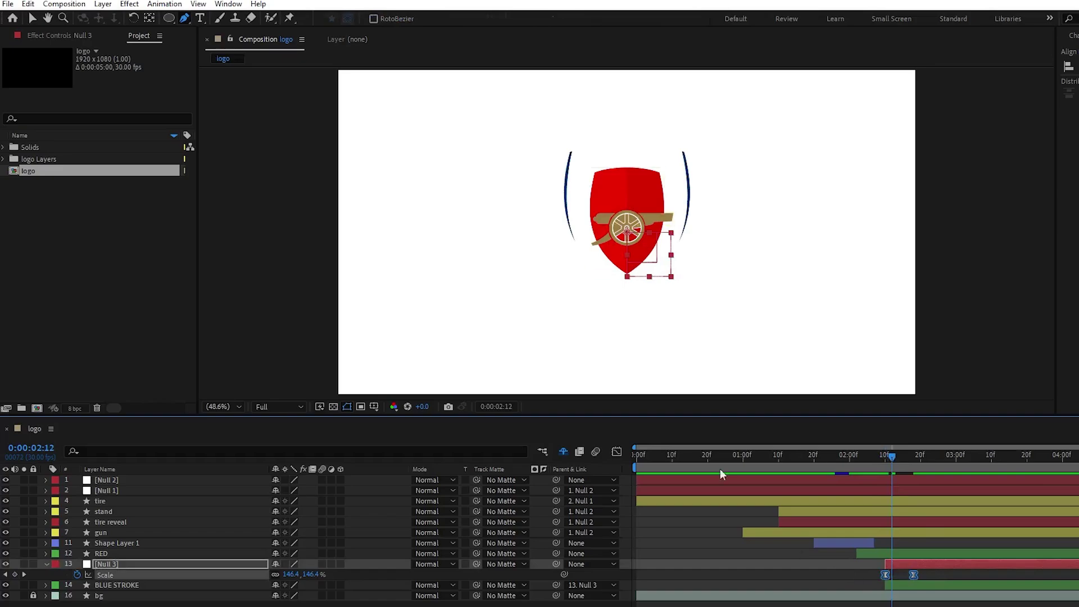
pyautogui.click(616, 453)
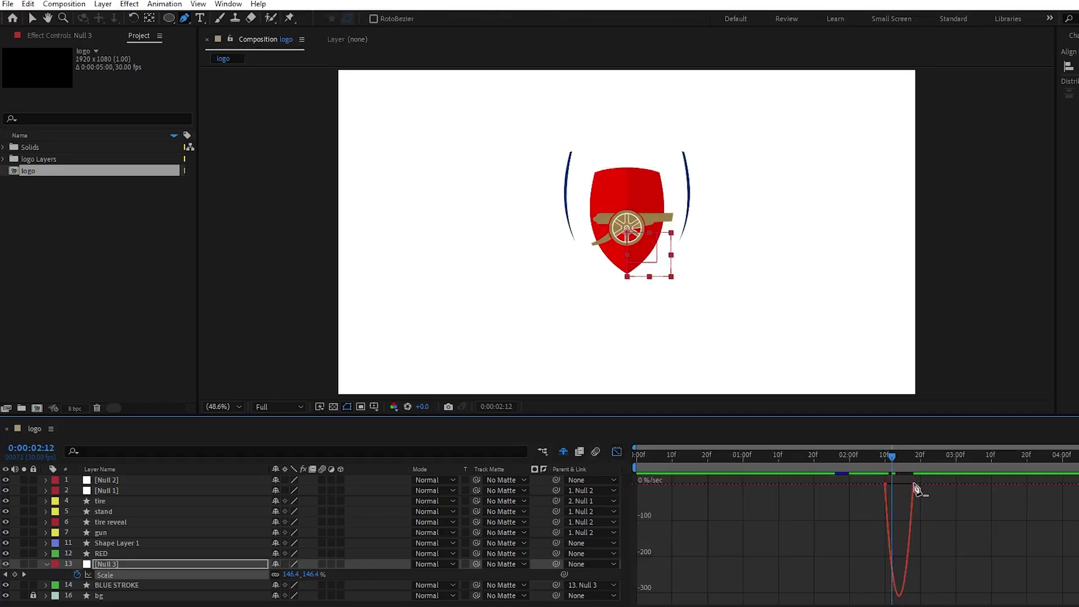
pyautogui.press('v')
pyautogui.moveTo(910, 484); pyautogui.dragTo(898, 482)
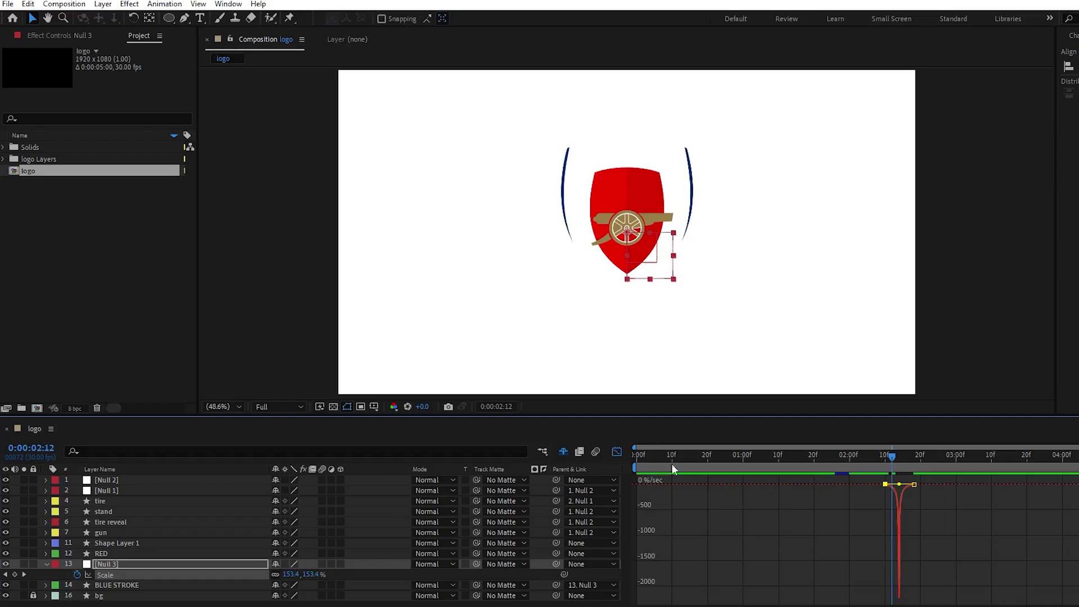
# Step: Move Null 3's 100% Scale keyframe to 0:00:03:00 and preview the animation
pyautogui.click(617, 452)
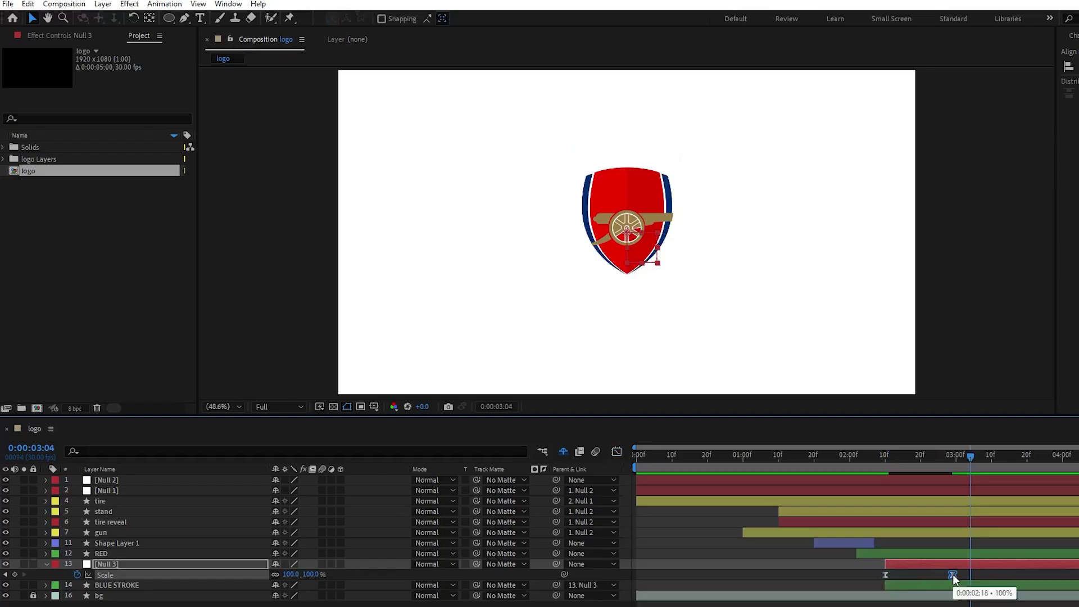
pyautogui.click(852, 457)
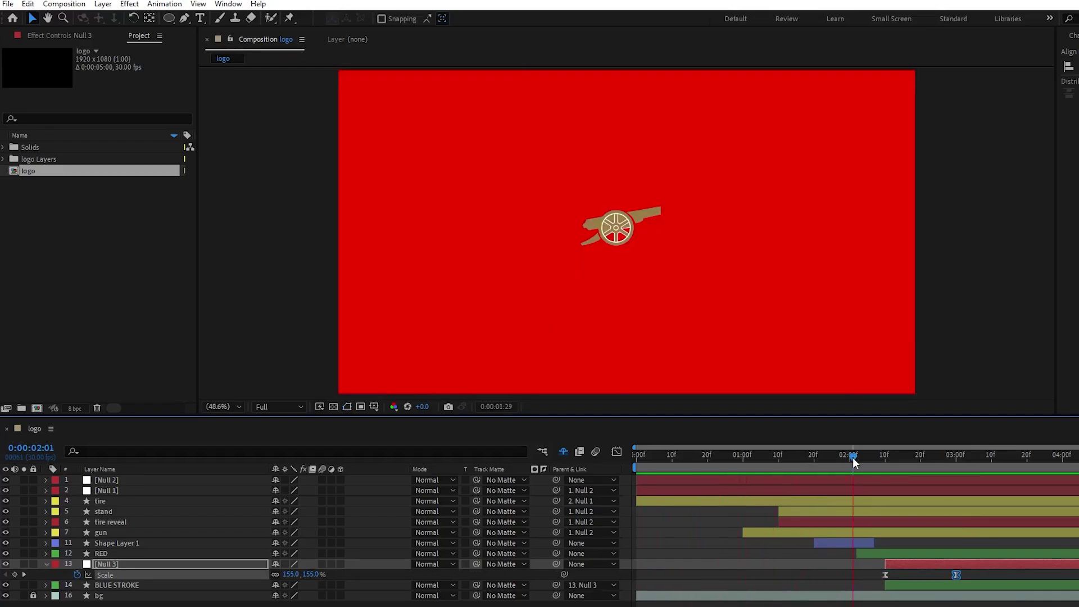
pyautogui.press('space')
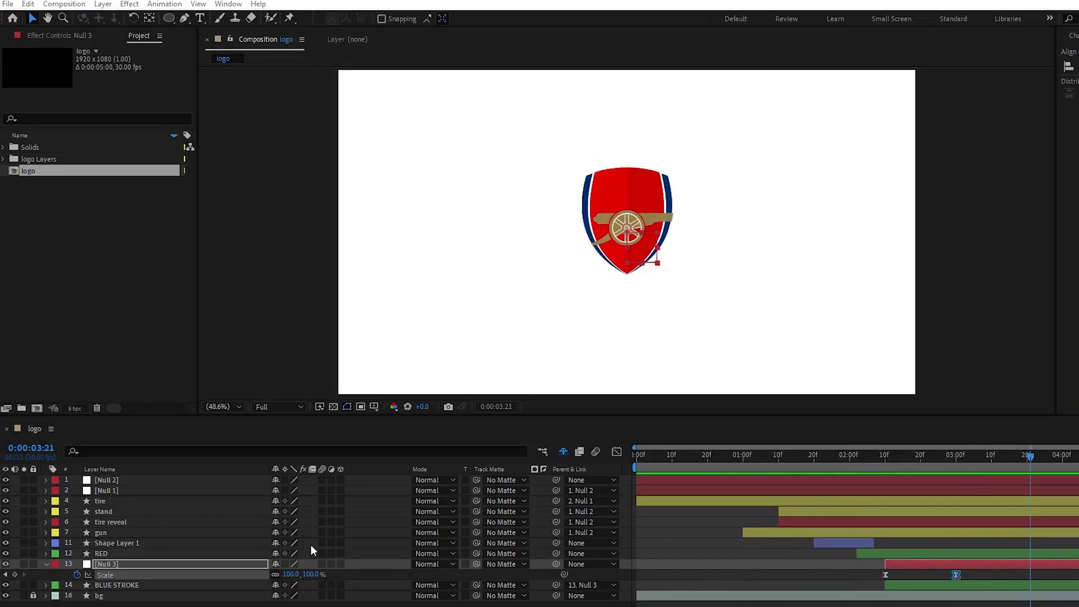
# Step: Start the BRONZE STROKE layer at 0:00:02:14 and hide all the layers above it
pyautogui.click(47, 563)
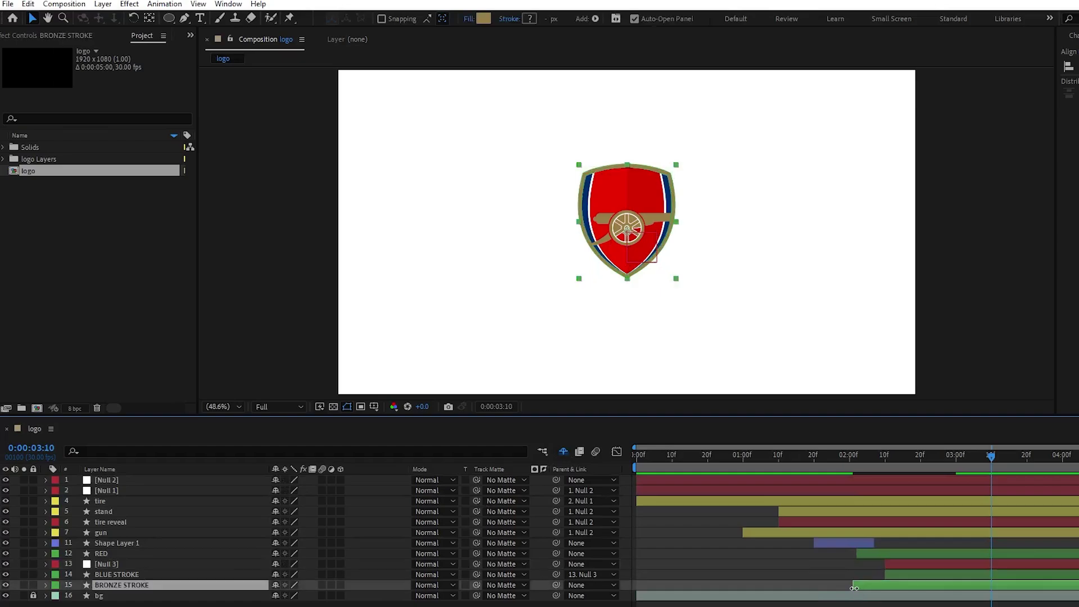
pyautogui.hotkey('alt', '[')
pyautogui.moveTo(6, 574); pyautogui.dragTo(6, 479)
pyautogui.press('F2')
# Step: Trace the bronze shield outline with a closed Pen path on a new shape layer, using no fill and a black 25 px stroke
pyautogui.press('g')
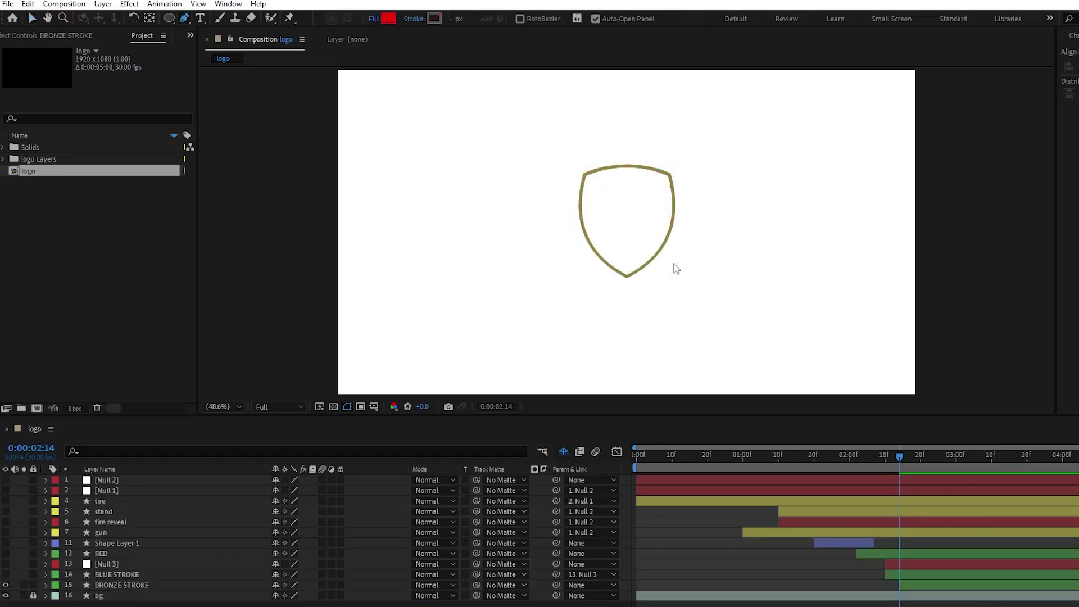
pyautogui.scroll(2, 673, 209)
pyautogui.click(376, 18)
pyautogui.click(444, 241)
pyautogui.click(434, 19)
pyautogui.click(951, 315)
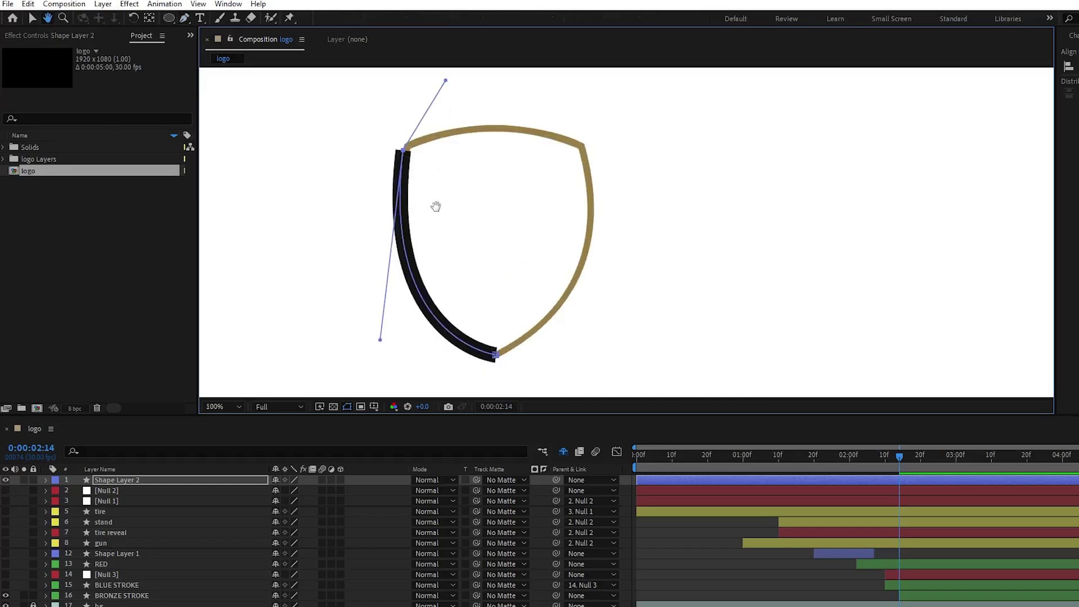
pyautogui.click(583, 147)
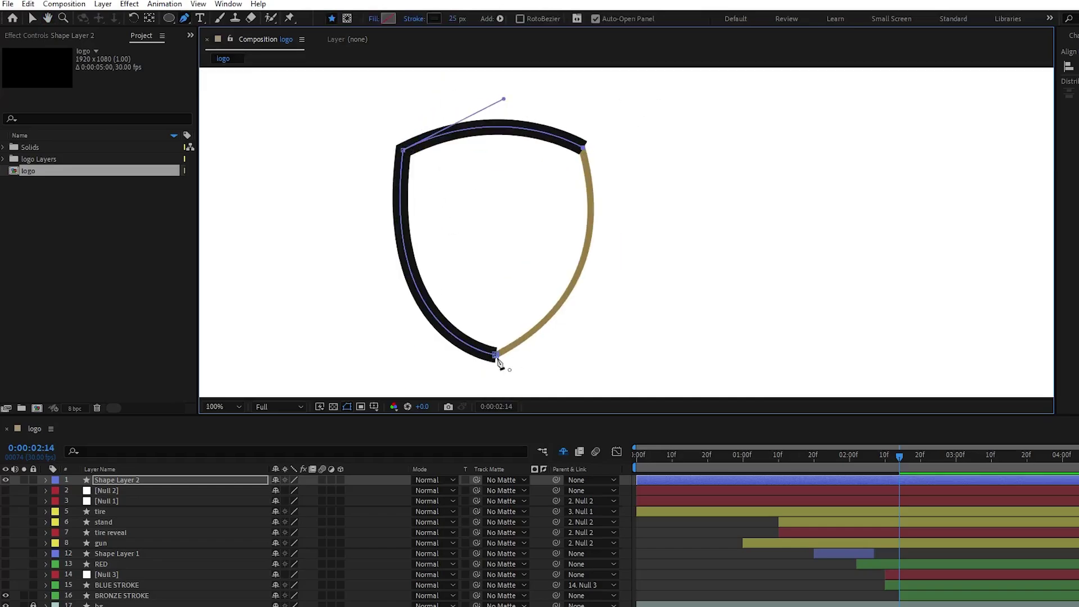
pyautogui.moveTo(496, 355); pyautogui.dragTo(579, 269)
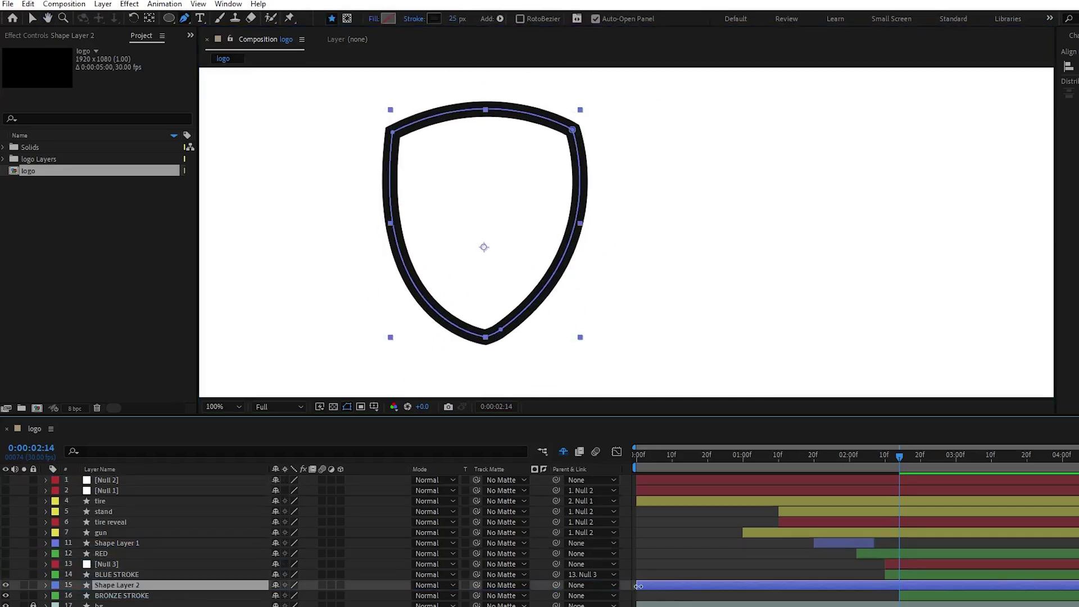
# Step: Add Trim Paths to Shape Layer 2 and keyframe its End at 0% at 0:00:02:14 and 100% at 0:00:02:24
pyautogui.click(403, 595)
pyautogui.click(448, 528)
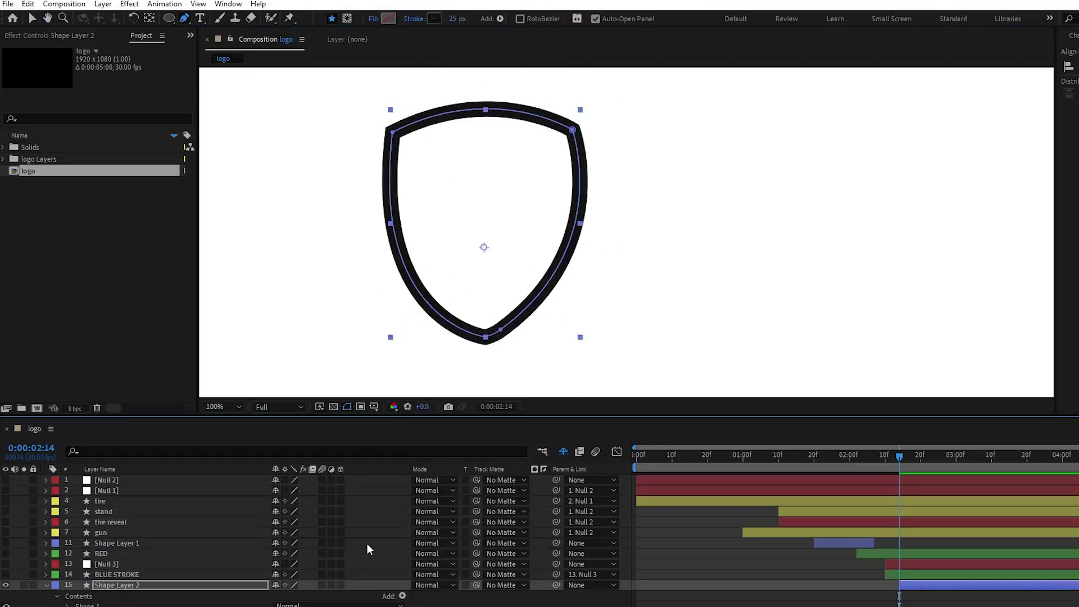
pyautogui.scroll(-1, 225, 562)
pyautogui.click(67, 587)
pyautogui.scroll(-1, 225, 568)
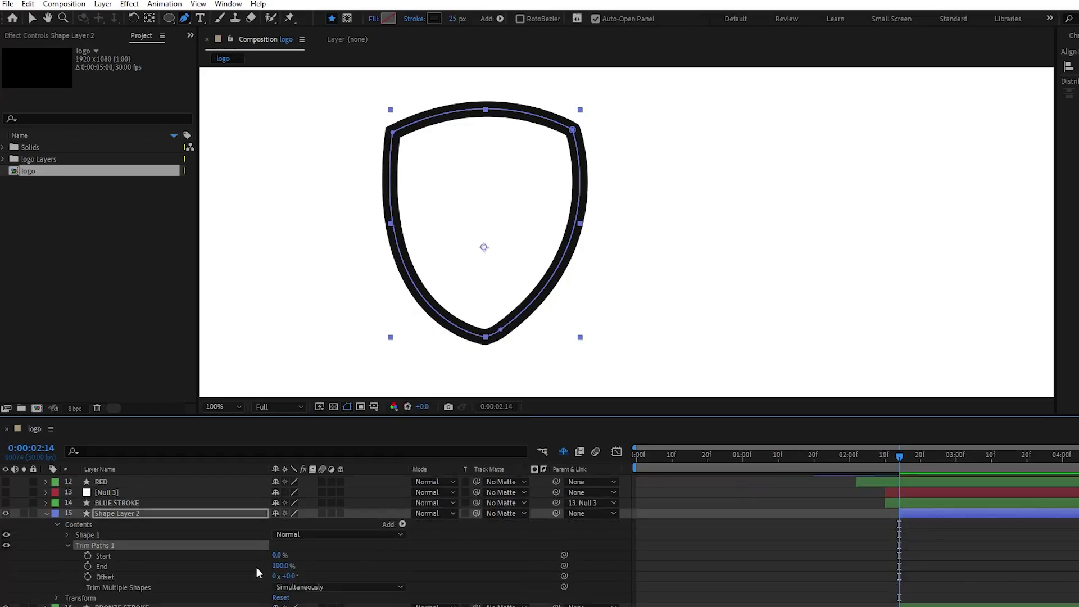
pyautogui.click(88, 566)
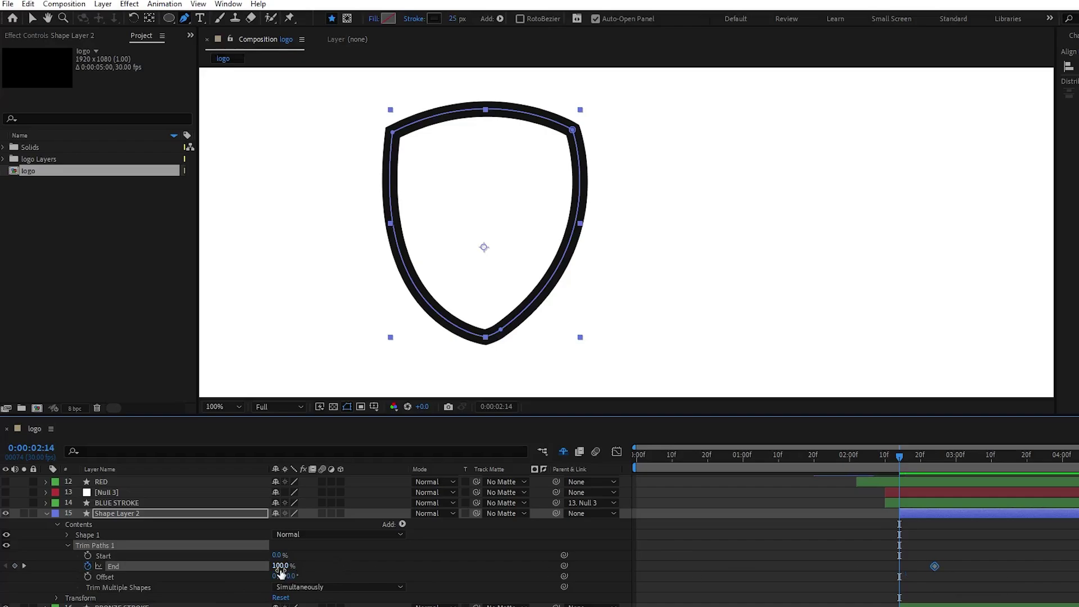
pyautogui.moveTo(277, 569); pyautogui.dragTo(176, 564)
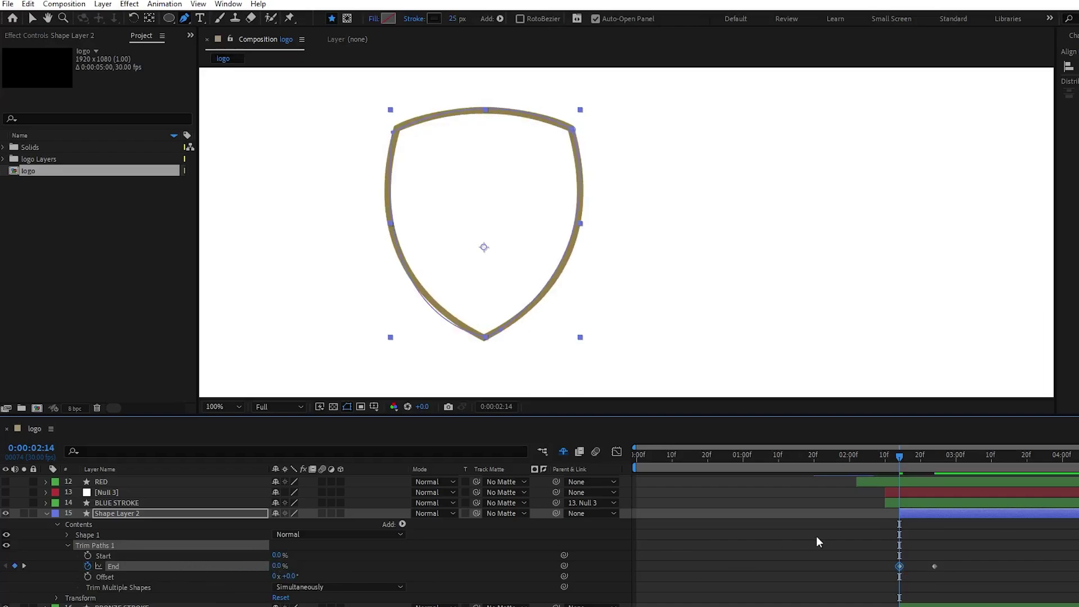
# Step: Easy-ease the Trim Paths End keyframes and use Shape Layer 2 as the track matte for BRONZE STROKE
pyautogui.moveTo(960, 570); pyautogui.dragTo(875, 552)
pyautogui.press('F9')
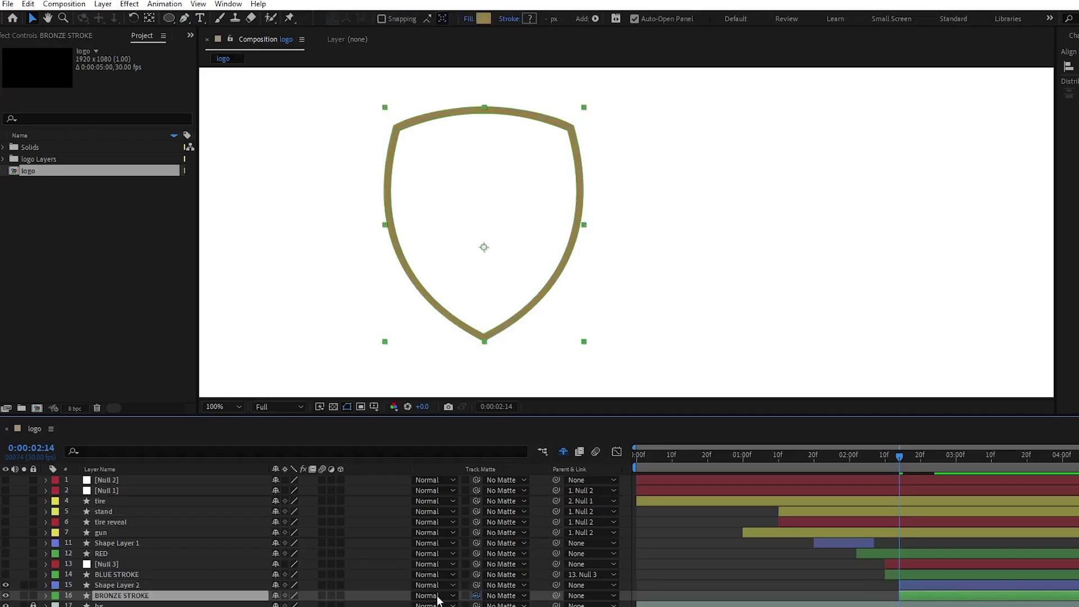
pyautogui.moveTo(476, 595); pyautogui.dragTo(188, 584)
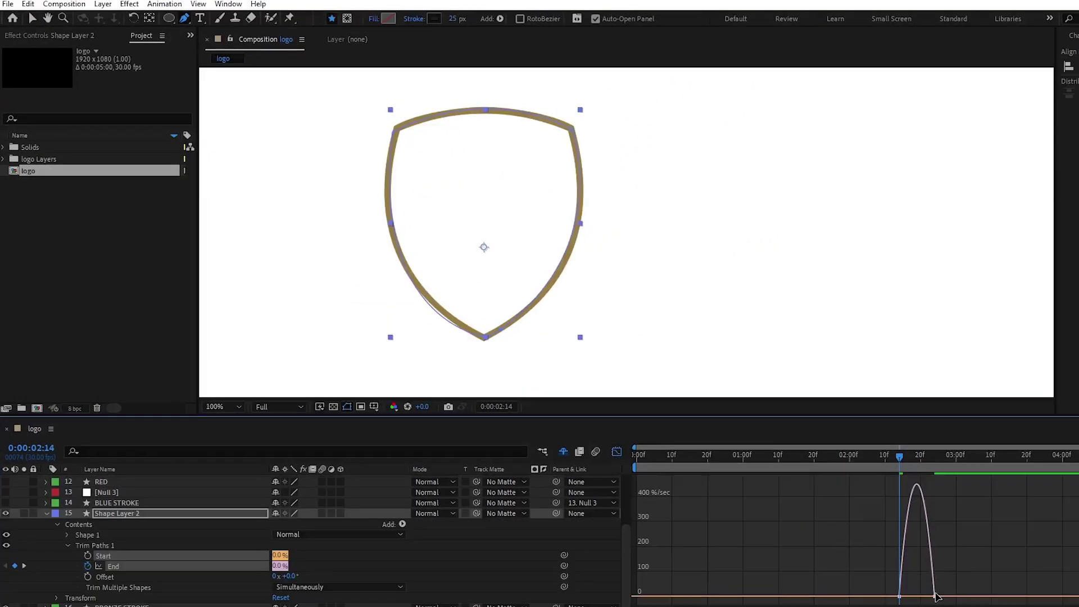
# Step: Shape the Trim Paths End speed graph into a steep central peak and make the hidden layers visible again
pyautogui.press('v')
pyautogui.click(935, 595)
pyautogui.moveTo(923, 596); pyautogui.dragTo(902, 596)
pyautogui.click(899, 596)
pyautogui.moveTo(911, 596); pyautogui.dragTo(931, 596)
pyautogui.click(617, 451)
# Step: Create a null object starting at 0:00:02:14 above Shape Layer 2 and parent Shape Layer 2 and BRONZE STROKE to it
pyautogui.rightClick(271, 459)
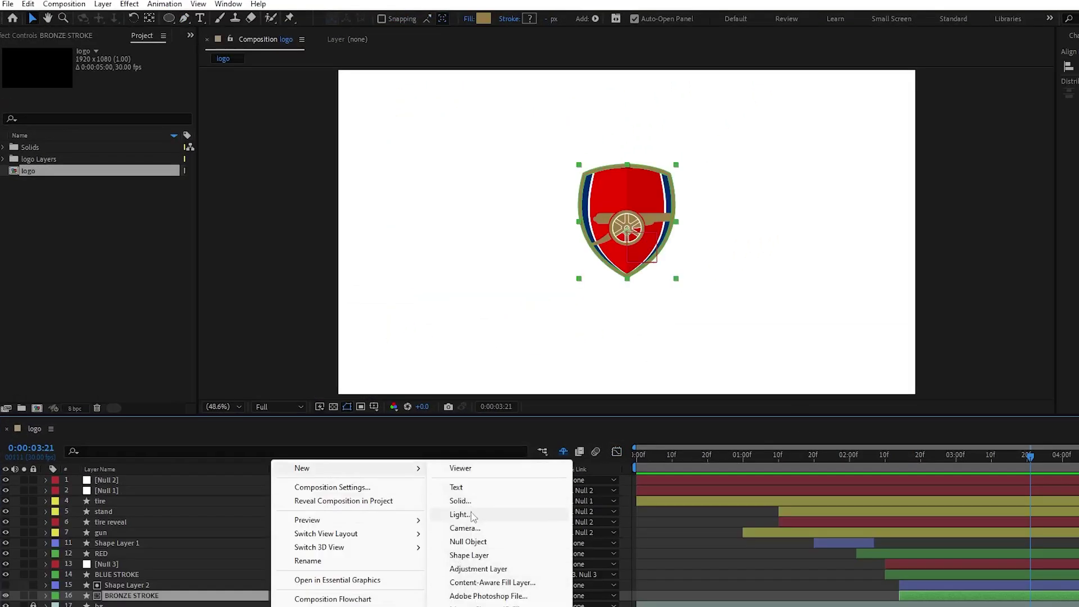
pyautogui.click(494, 542)
pyautogui.moveTo(186, 595); pyautogui.dragTo(186, 582)
pyautogui.click(112, 604)
pyautogui.keyDown('shift'); pyautogui.click(100, 594); pyautogui.keyUp('shift')
pyautogui.moveTo(556, 595); pyautogui.dragTo(556, 585)
pyautogui.moveTo(637, 586); pyautogui.dragTo(894, 590)
pyautogui.click(899, 429)
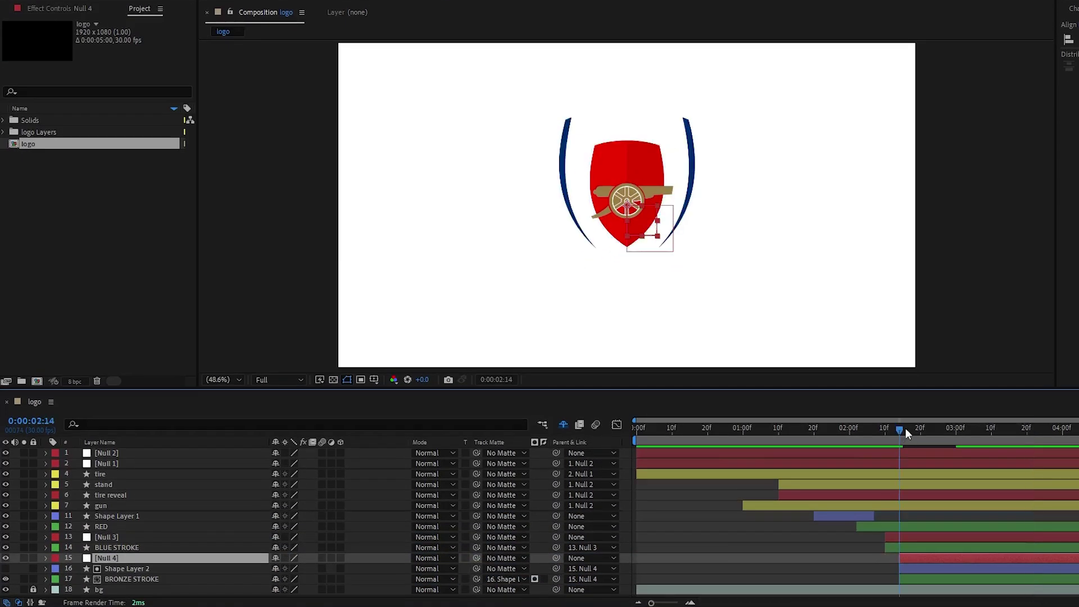
# Step: Keyframe the Scale of Null 4 at 194% at 0:00:02:14, ahead of its Scale keyframe just past 0:00:03:00
pyautogui.press('s')
pyautogui.moveTo(302, 568); pyautogui.dragTo(355, 568)
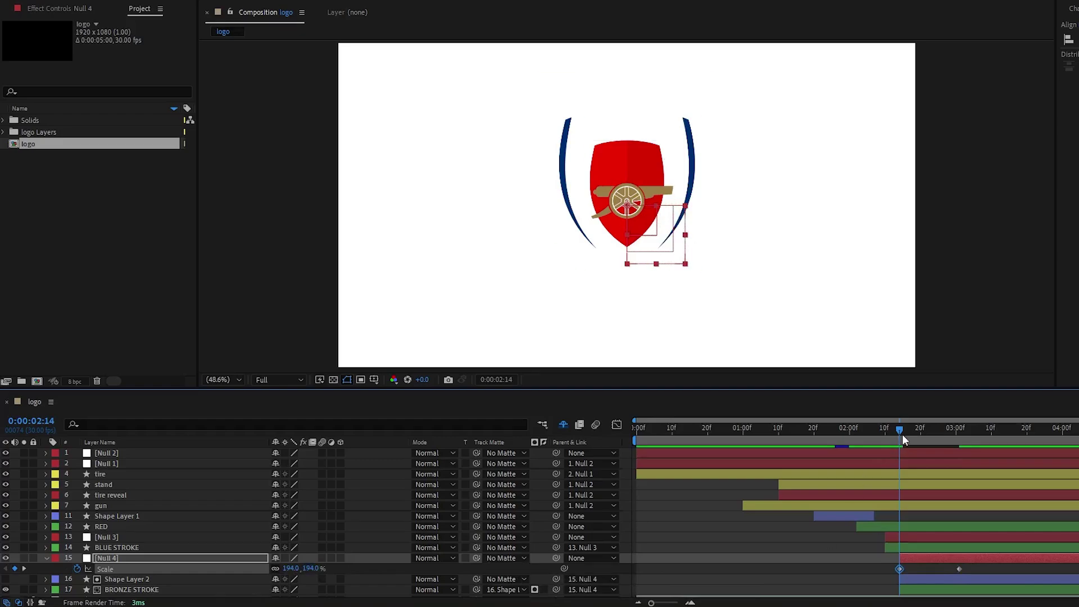
pyautogui.moveTo(900, 432); pyautogui.dragTo(910, 431)
# Step: Easy-ease Null 4's Scale keyframes, shape their speed graph so the peak comes late, and preview the animation from the start
pyautogui.moveTo(981, 565); pyautogui.dragTo(869, 570)
pyautogui.press('F9')
pyautogui.click(616, 425)
pyautogui.moveTo(920, 457); pyautogui.dragTo(958, 457)
pyautogui.click(616, 424)
pyautogui.press('Home')
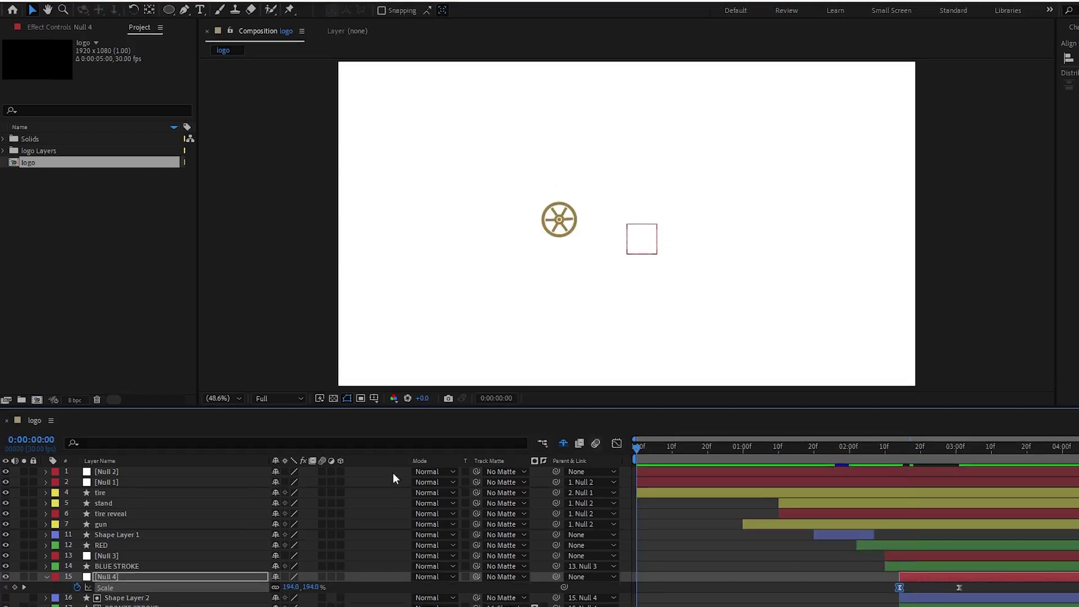
pyautogui.press('u')
pyautogui.press('space')
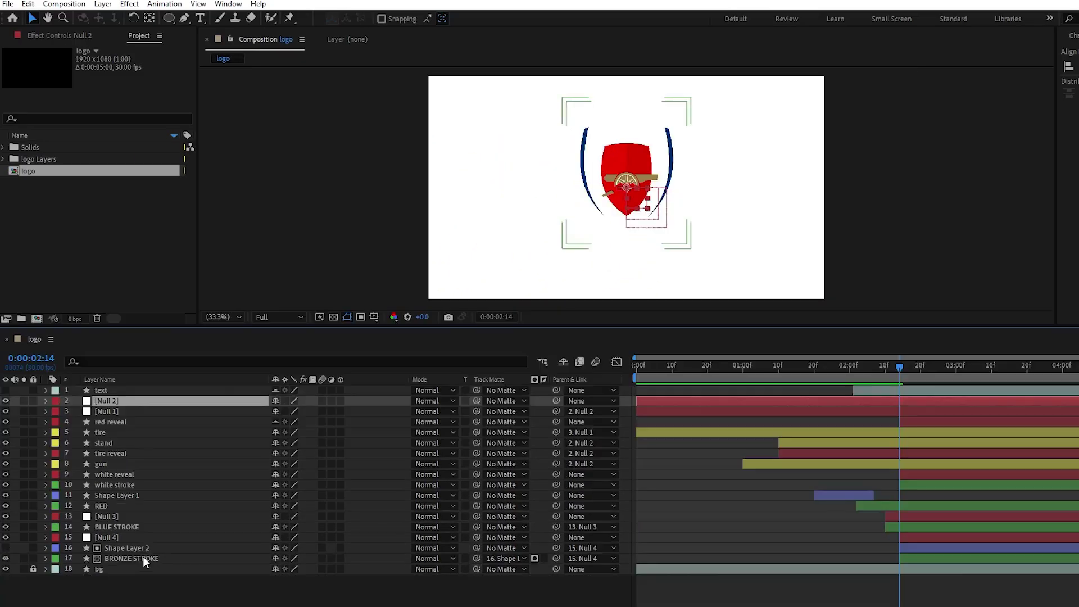
# Step: Pre-compose all layers from Null 2 through BRONZE STROKE into a composition named LOGO, moving all attributes into it
pyautogui.keyDown('shift'); pyautogui.click(143, 557); pyautogui.keyUp('shift')
pyautogui.rightClick(144, 555)
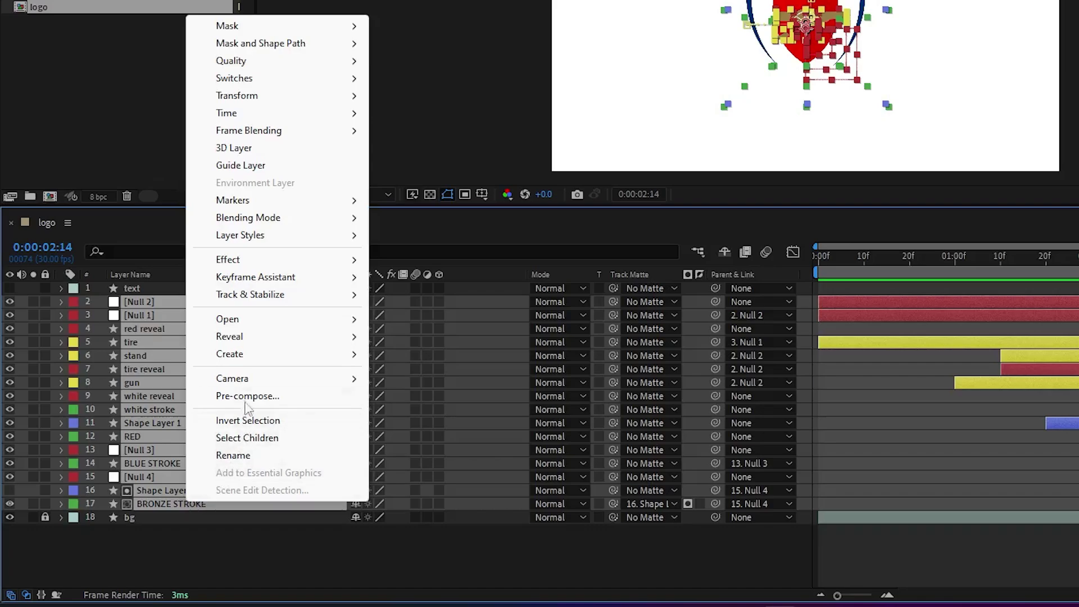
pyautogui.click(247, 396)
pyautogui.write('LOGO')
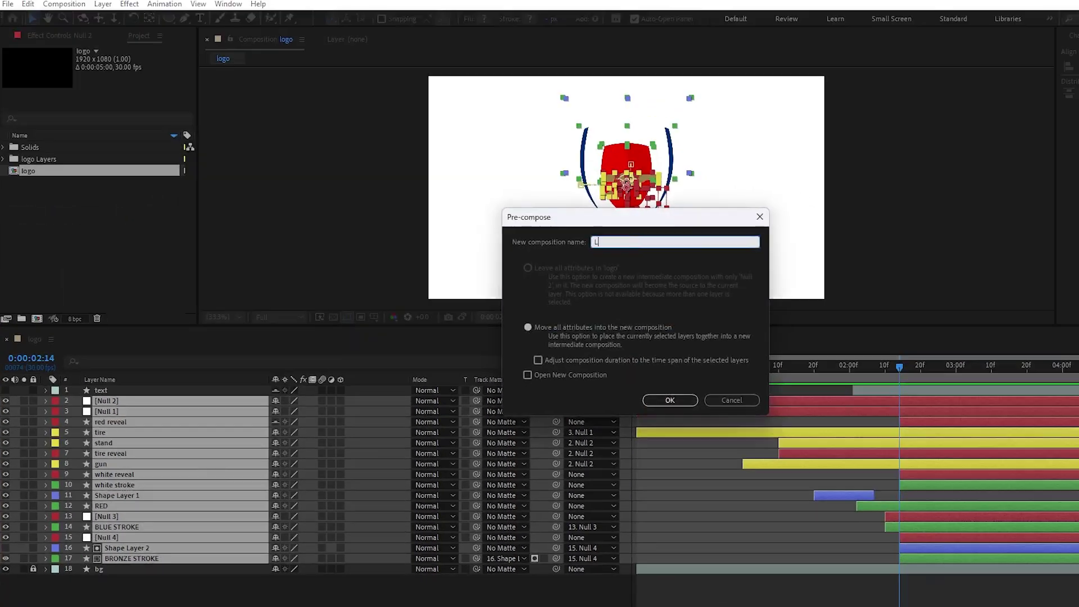
pyautogui.press('Return')
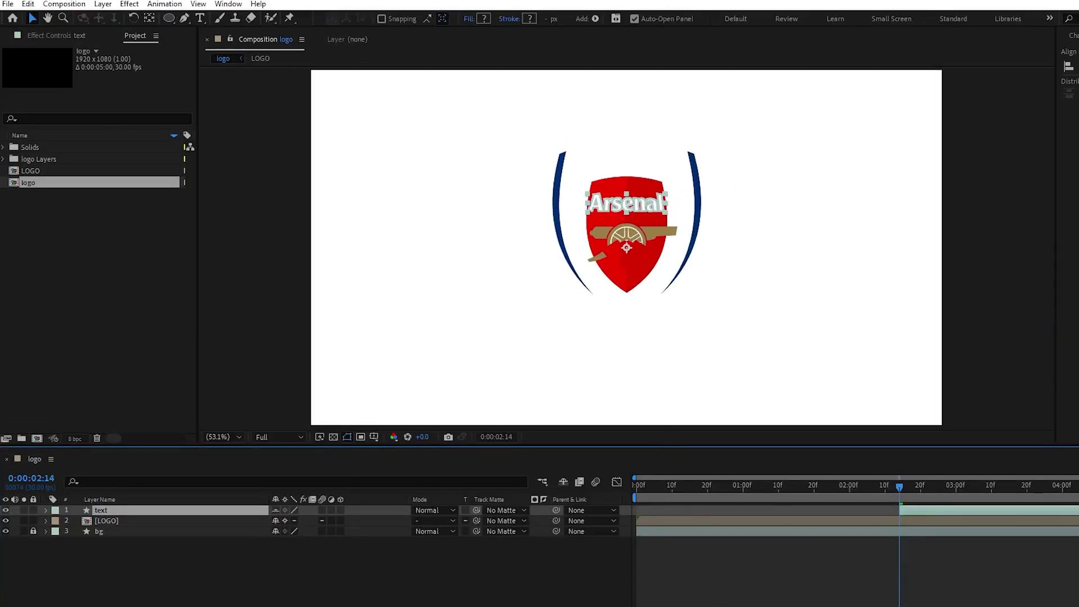
# Step: Keyframe the text layer's Scale at 150% at 0:00:02:14, 95% at 0:00:02:22 and 100% at 0:00:03:00
pyautogui.hotkey('alt', 'shift', 's')
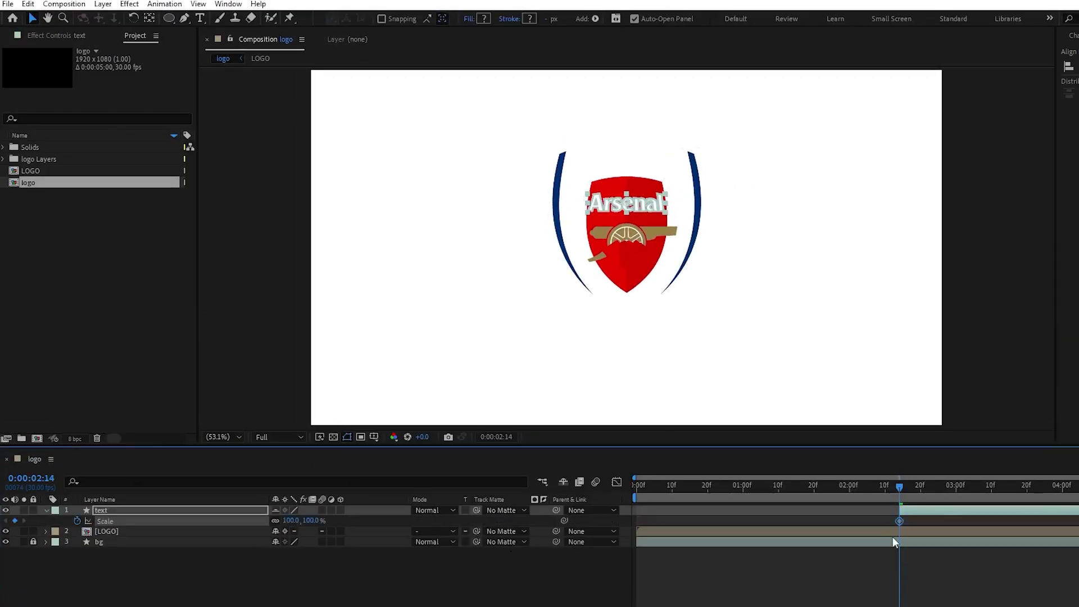
pyautogui.moveTo(919, 524); pyautogui.dragTo(947, 525)
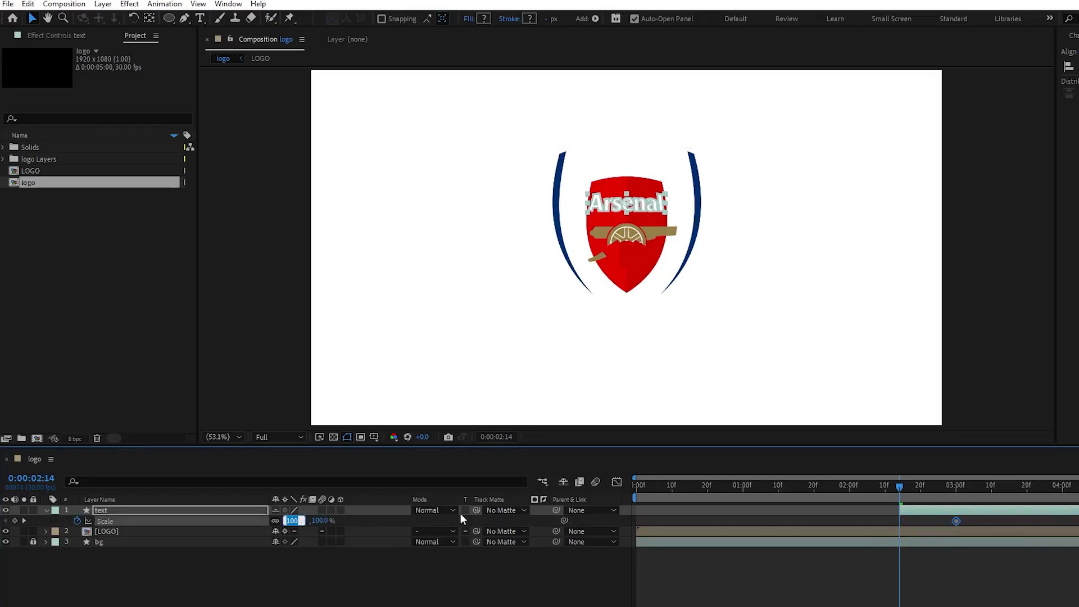
pyautogui.press('Return')
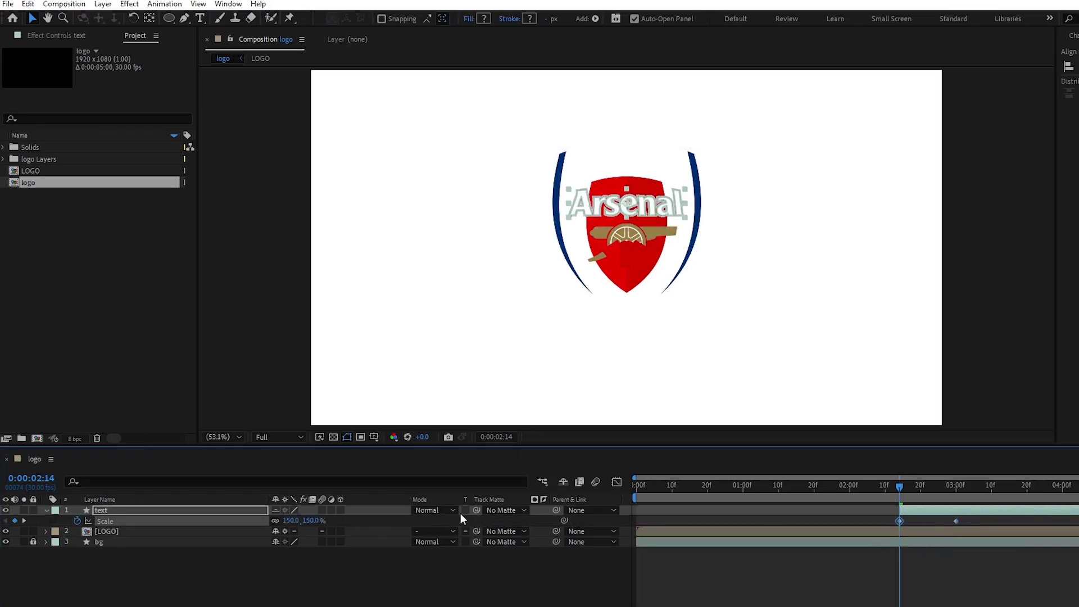
pyautogui.moveTo(900, 485); pyautogui.dragTo(928, 486)
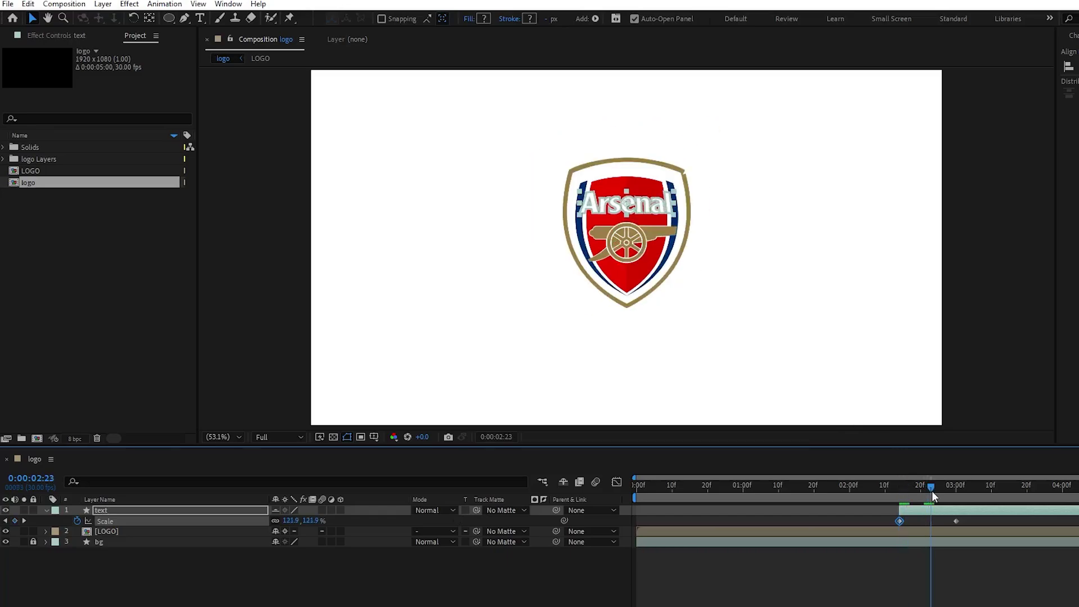
pyautogui.click(293, 521)
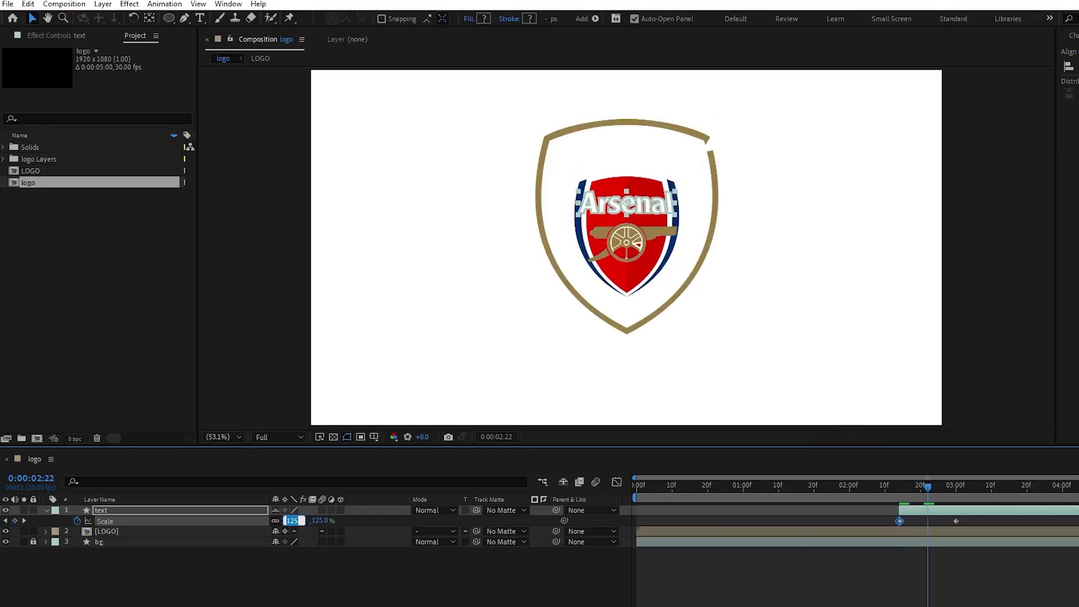
pyautogui.write('95')
pyautogui.press('Return')
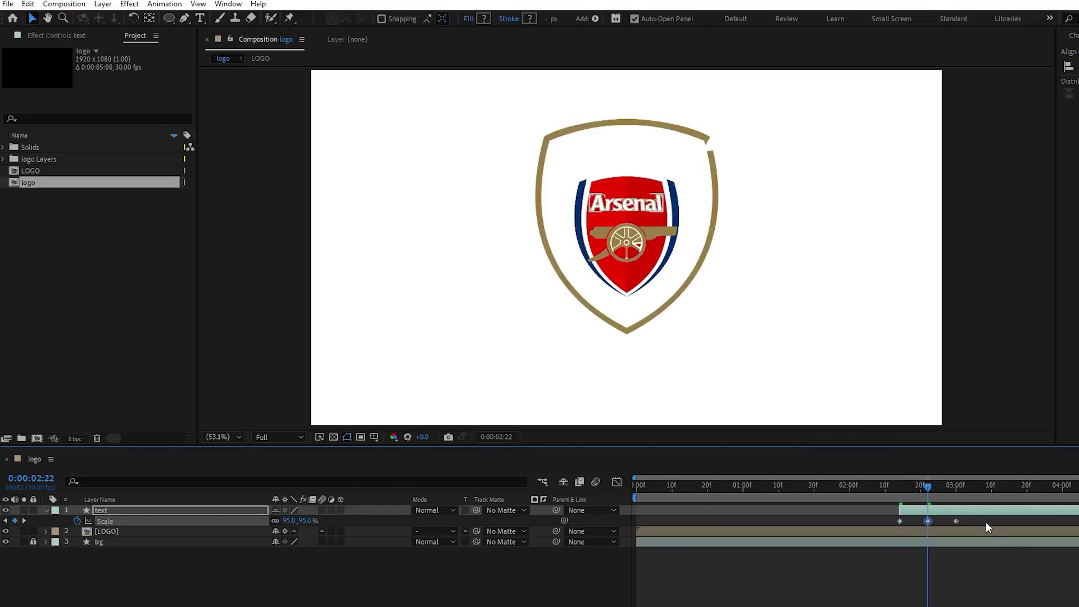
# Step: Easy-ease the text layer's Scale keyframes and shape their speed graph into a steep peak between the first two keyframes
pyautogui.moveTo(986, 521); pyautogui.dragTo(852, 523)
pyautogui.press('F9')
pyautogui.click(618, 481)
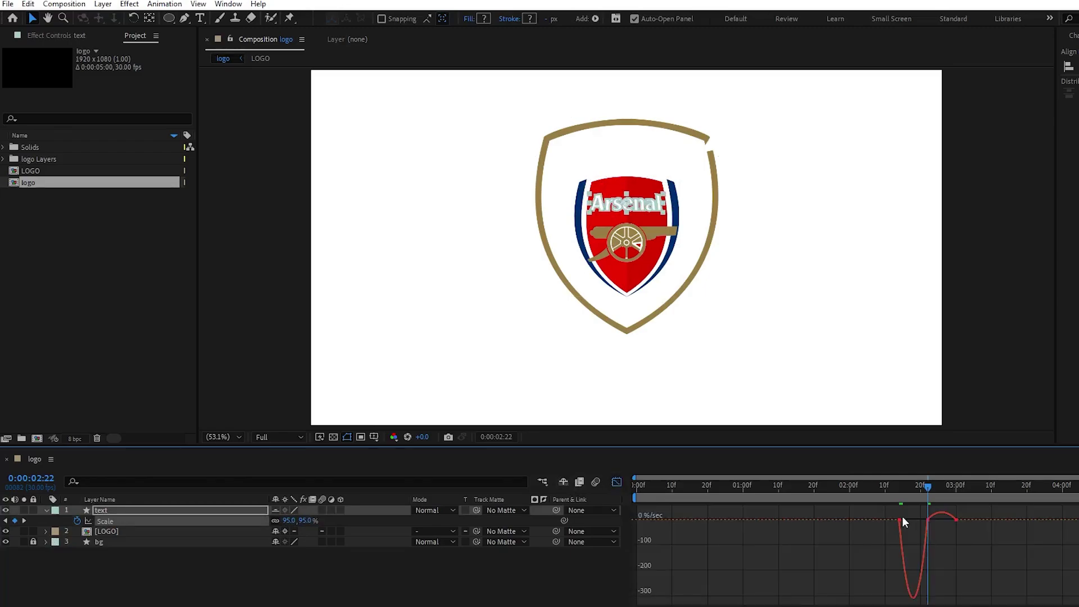
pyautogui.press('=')
pyautogui.press('=')
pyautogui.click(928, 513)
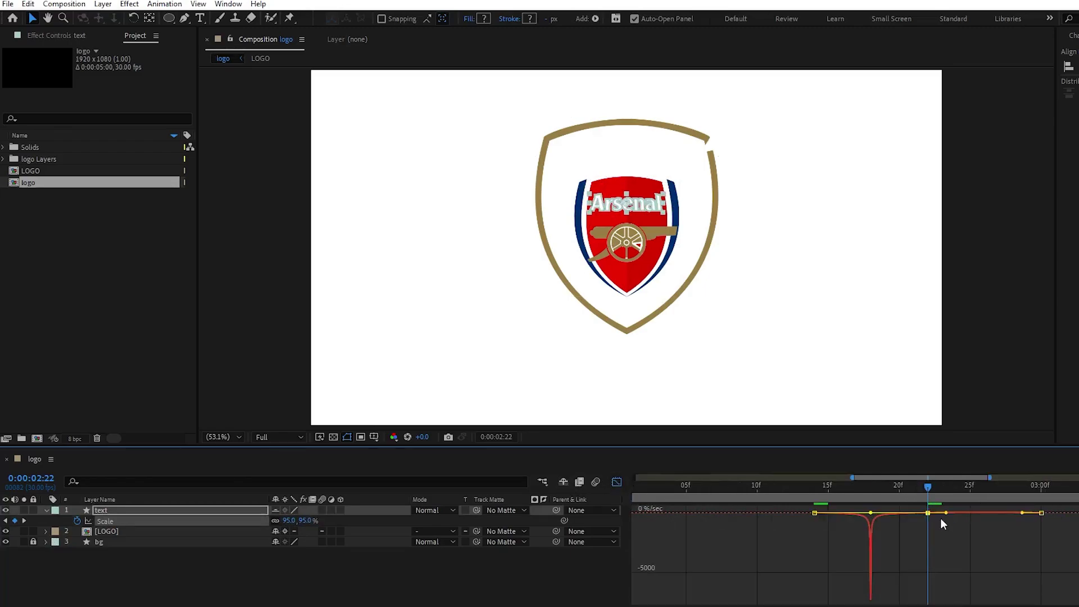
pyautogui.moveTo(946, 513); pyautogui.dragTo(982, 513)
pyautogui.click(617, 482)
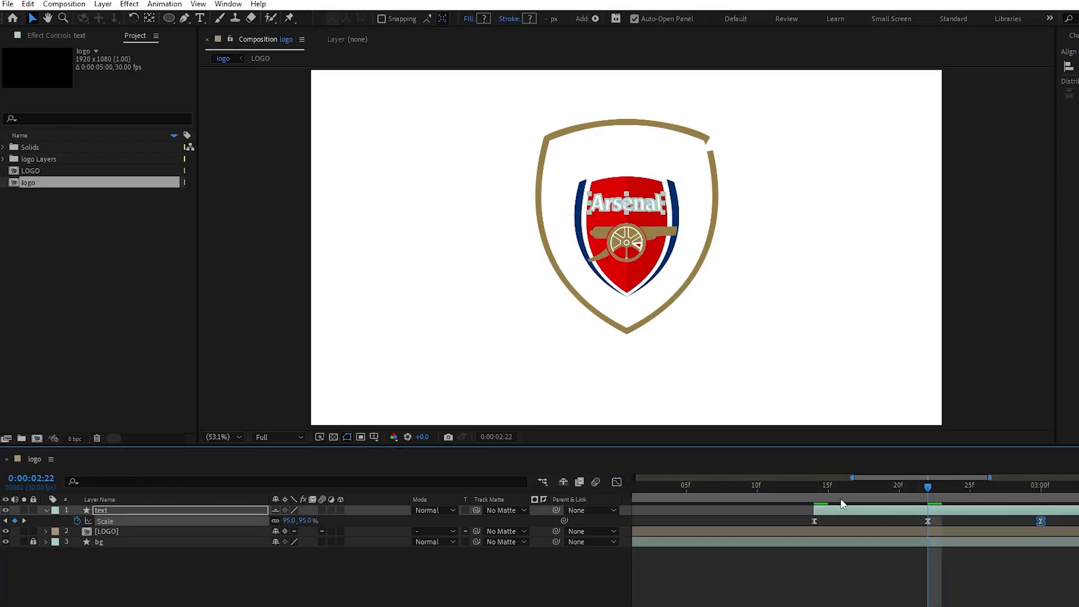
# Step: Keyframe the LOGO layer's Scale at 100% at 0:00:02:14 and 95% at 0:00:02:22, then copy the 100% keyframe to 0:00:03:00
pyautogui.click(813, 487)
pyautogui.click(819, 531)
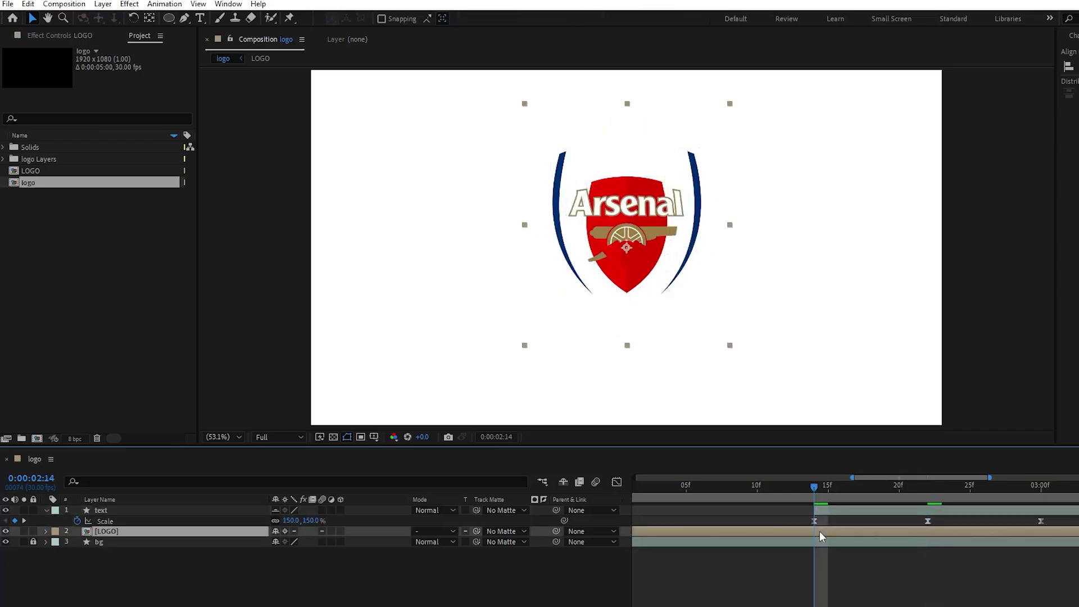
pyautogui.press('s')
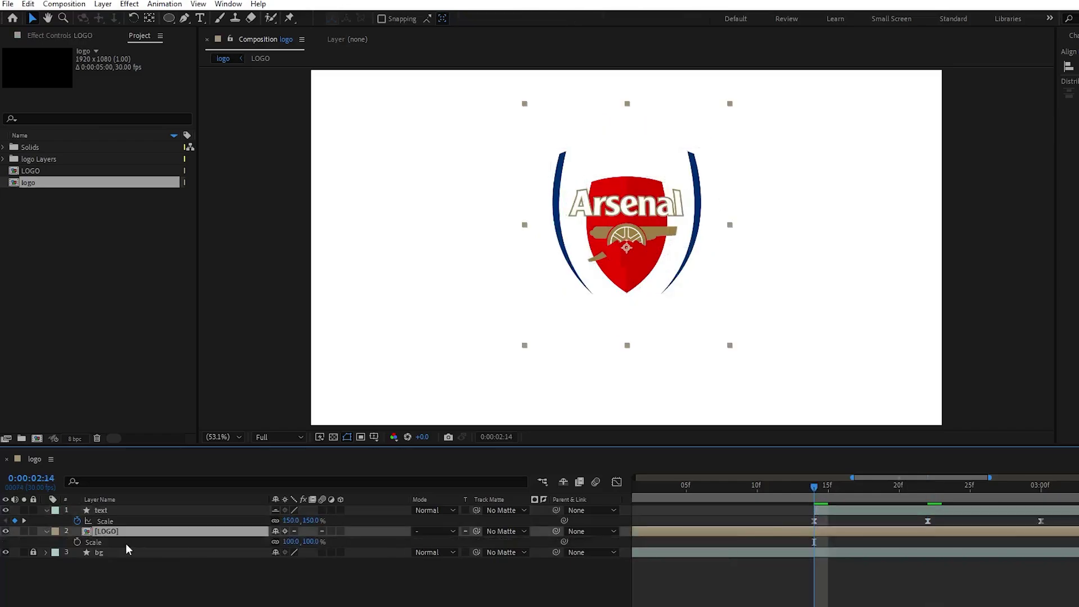
pyautogui.click(77, 542)
pyautogui.moveTo(815, 485); pyautogui.dragTo(932, 500)
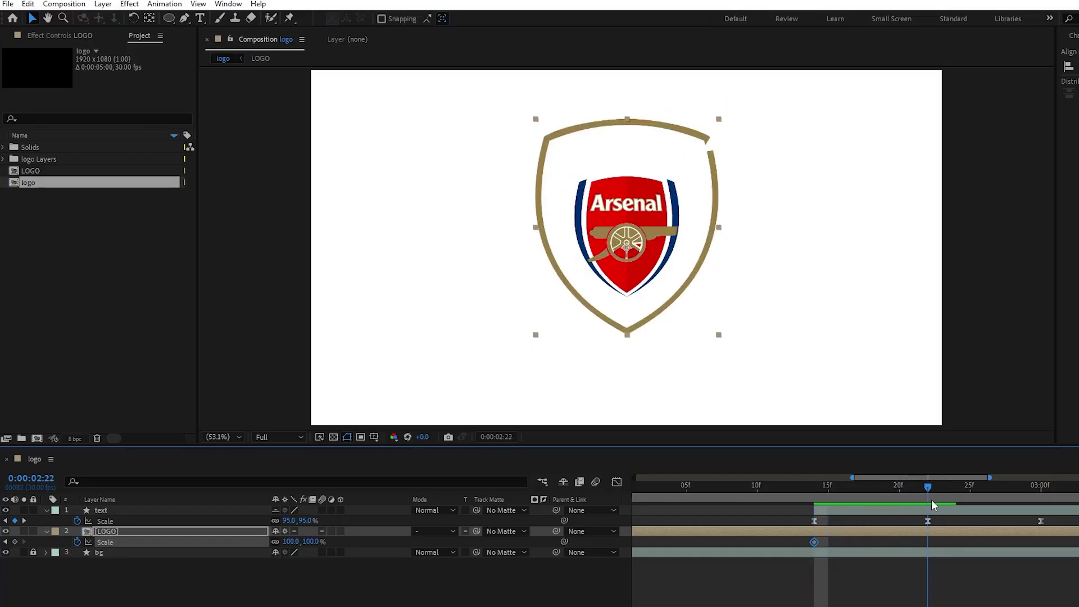
pyautogui.click(290, 542)
pyautogui.write('95')
pyautogui.press('Return')
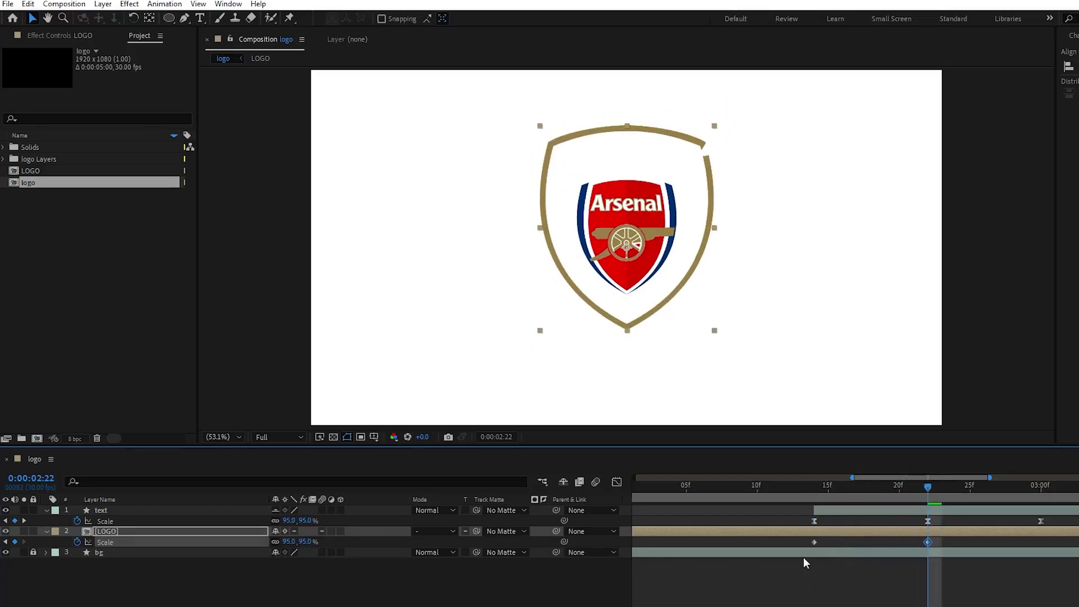
pyautogui.click(814, 542)
pyautogui.hotkey('ctrl', 'c')
pyautogui.click(1039, 488)
pyautogui.hotkey('ctrl', 'v')
# Step: Easy-ease the LOGO layer's Scale keyframes and lengthen the speed graph handles around the middle keyframe for steeper peaks
pyautogui.moveTo(1057, 540); pyautogui.dragTo(794, 548)
pyautogui.press('F9')
pyautogui.click(615, 482)
pyautogui.moveTo(909, 555); pyautogui.dragTo(876, 539)
pyautogui.moveTo(946, 517); pyautogui.dragTo(985, 525)
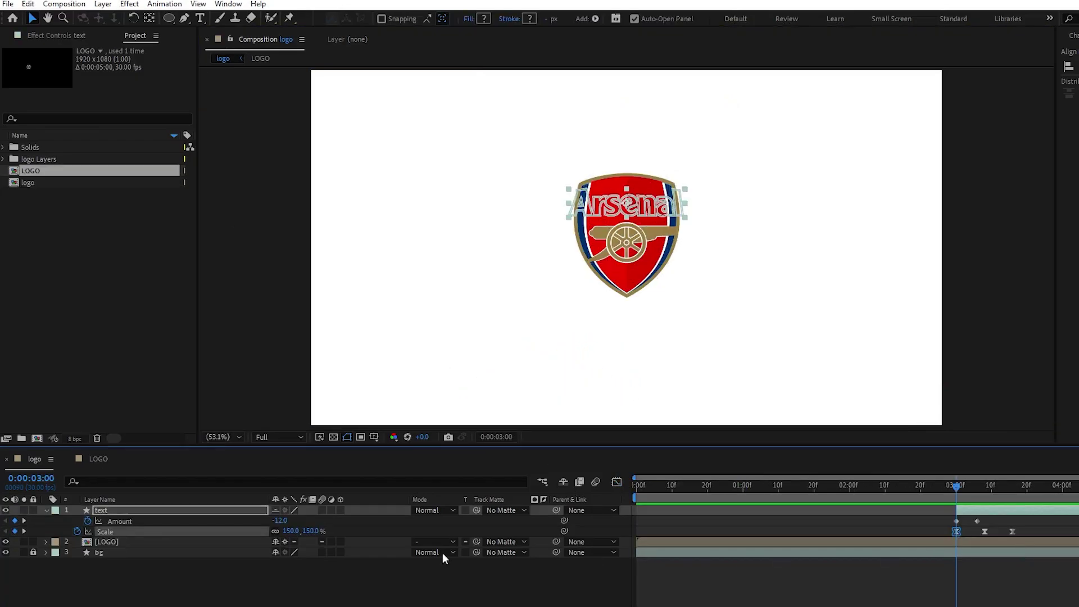
# Step: Set the text layer's Scale keyframe at 0:00:03:00 to 500%
pyautogui.click(289, 531)
pyautogui.press('Return')
pyautogui.click(291, 530)
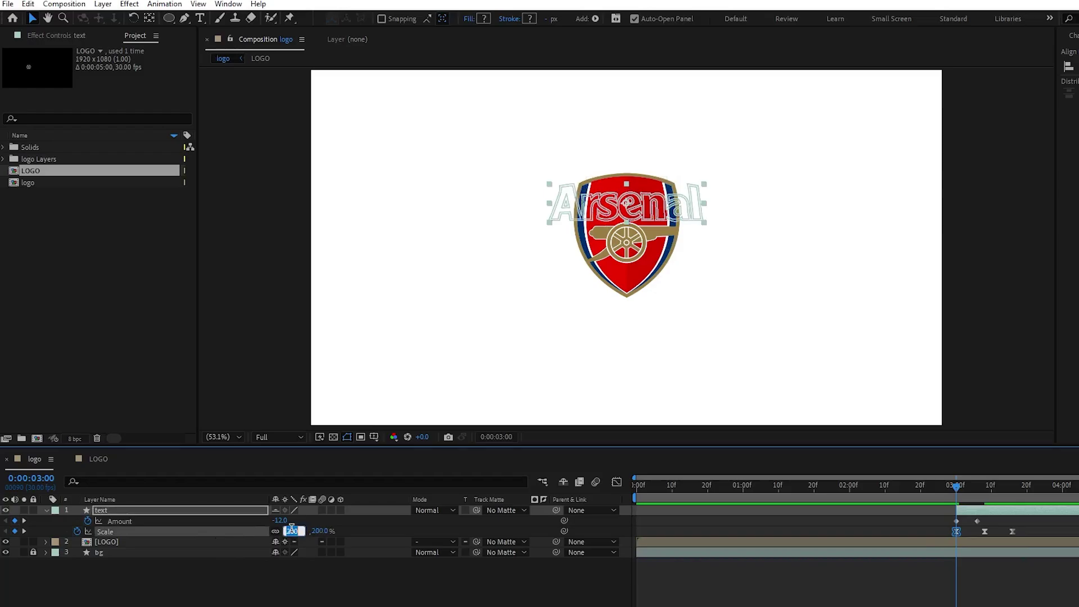
pyautogui.write('500')
pyautogui.press('Return')
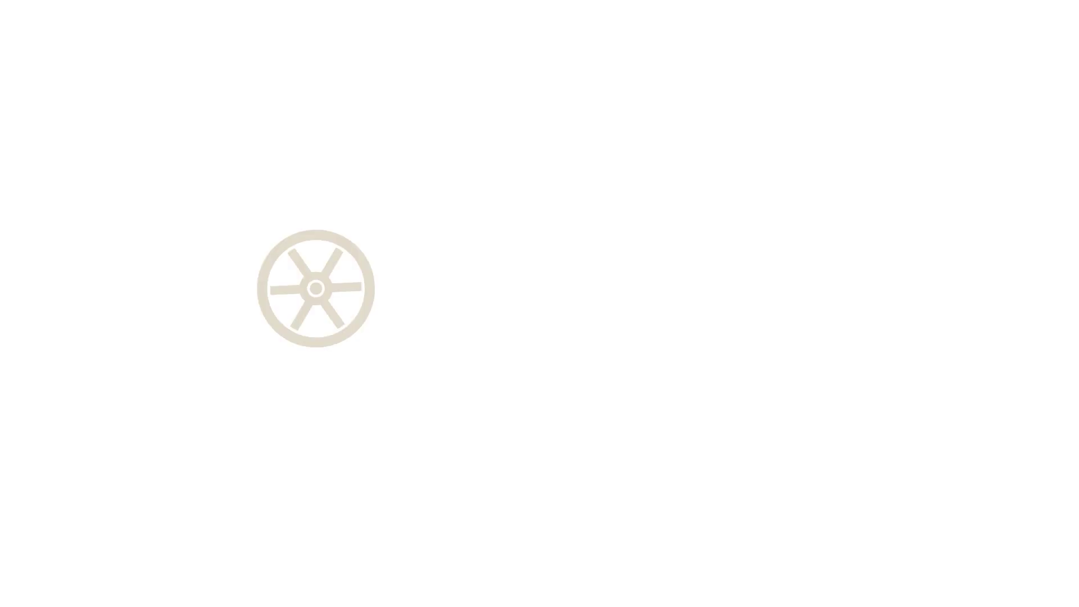